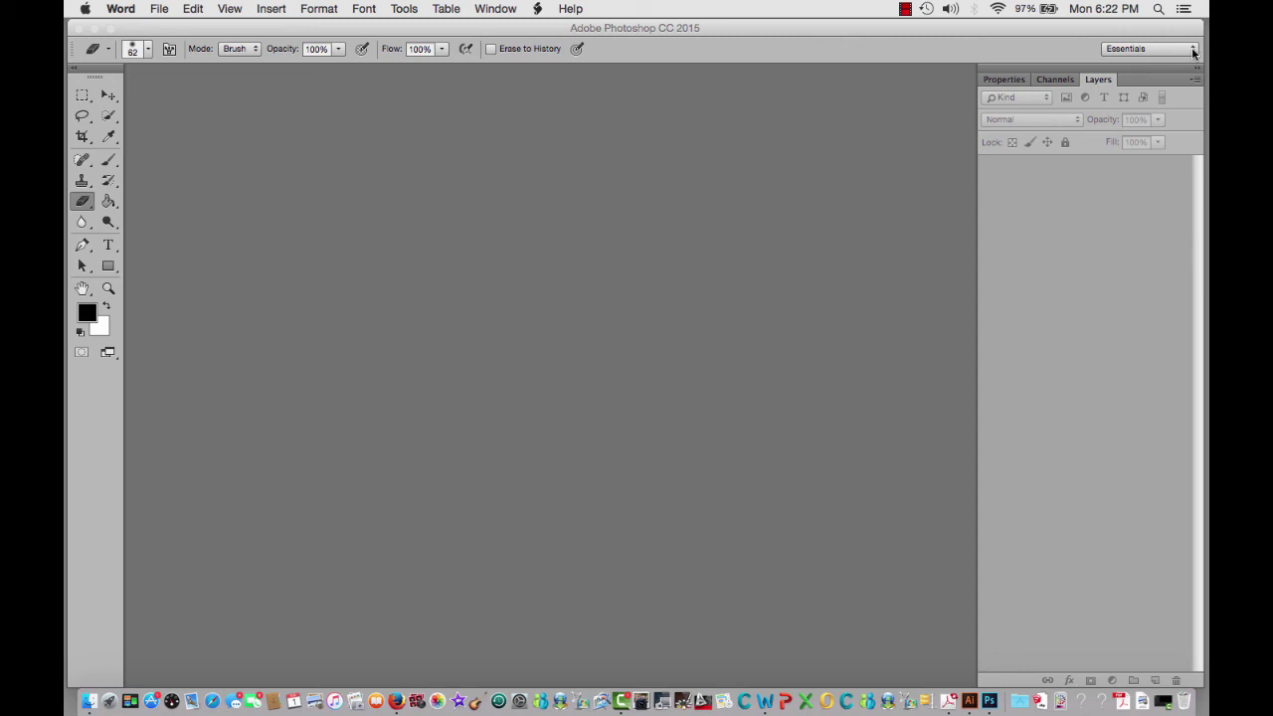
Switch the workspace to Painting and return it to Essentials
left_click(1194, 52)
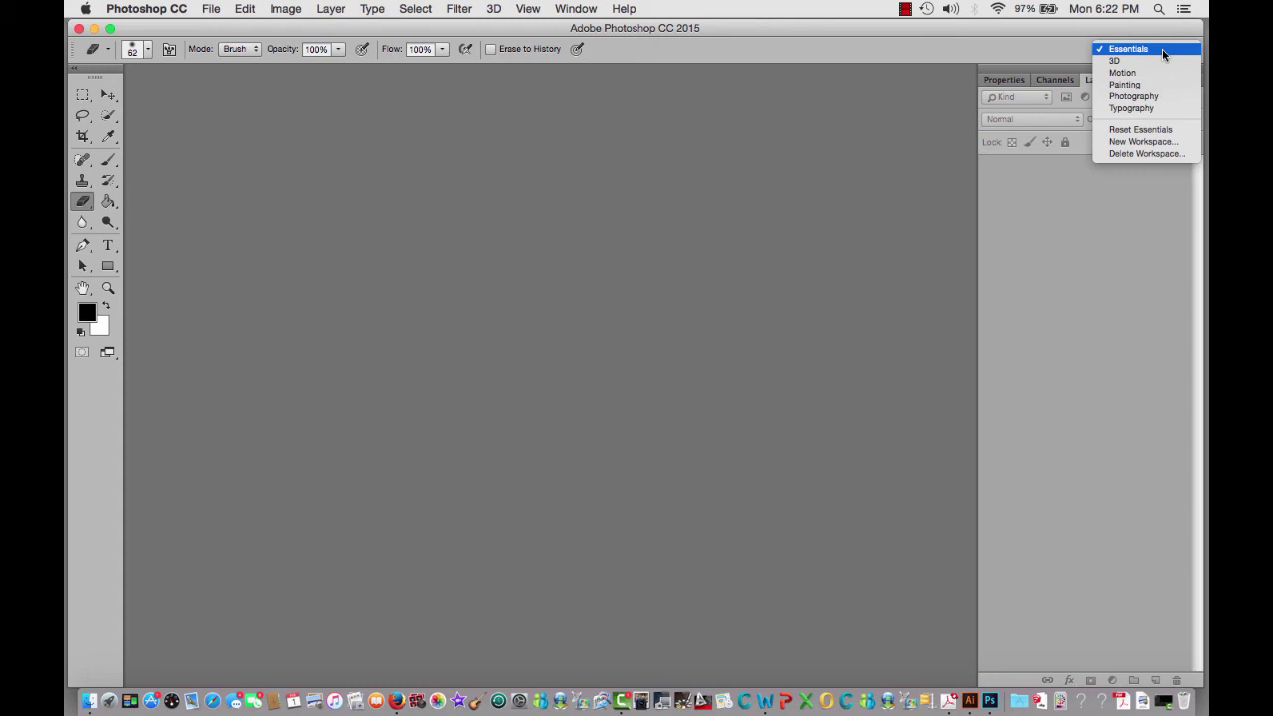
left_click(1162, 84)
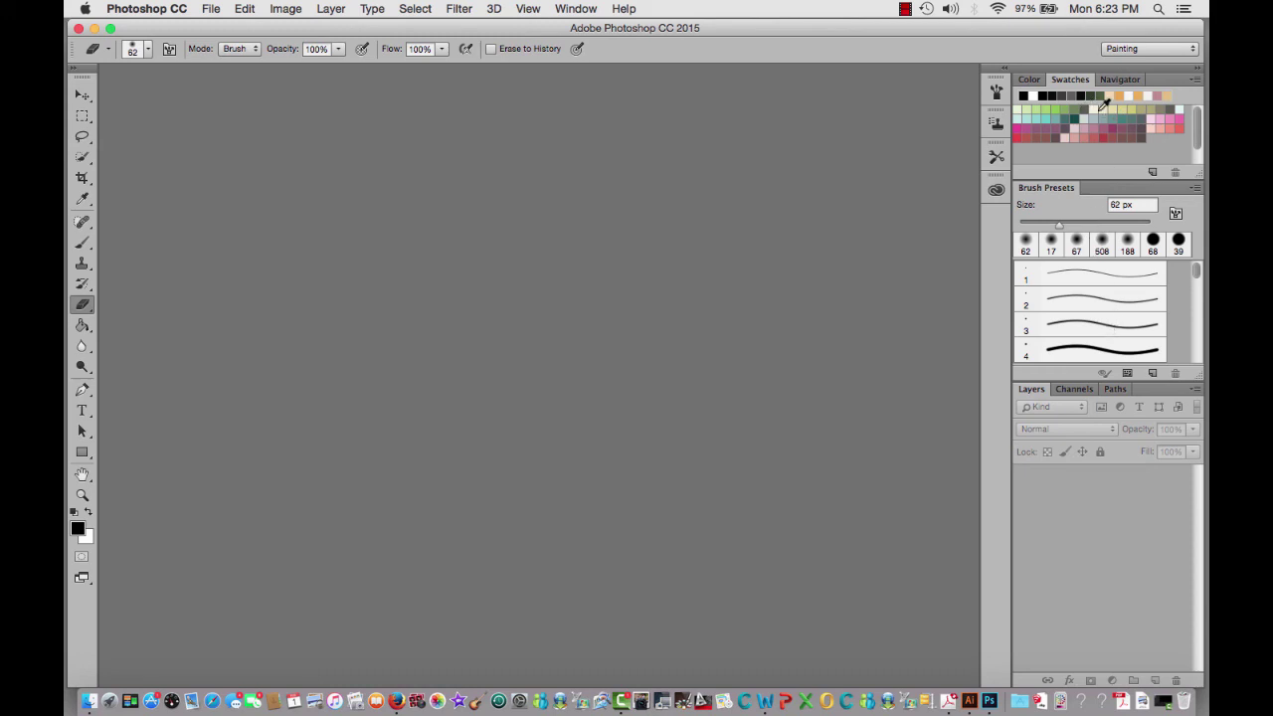
left_click(1196, 57)
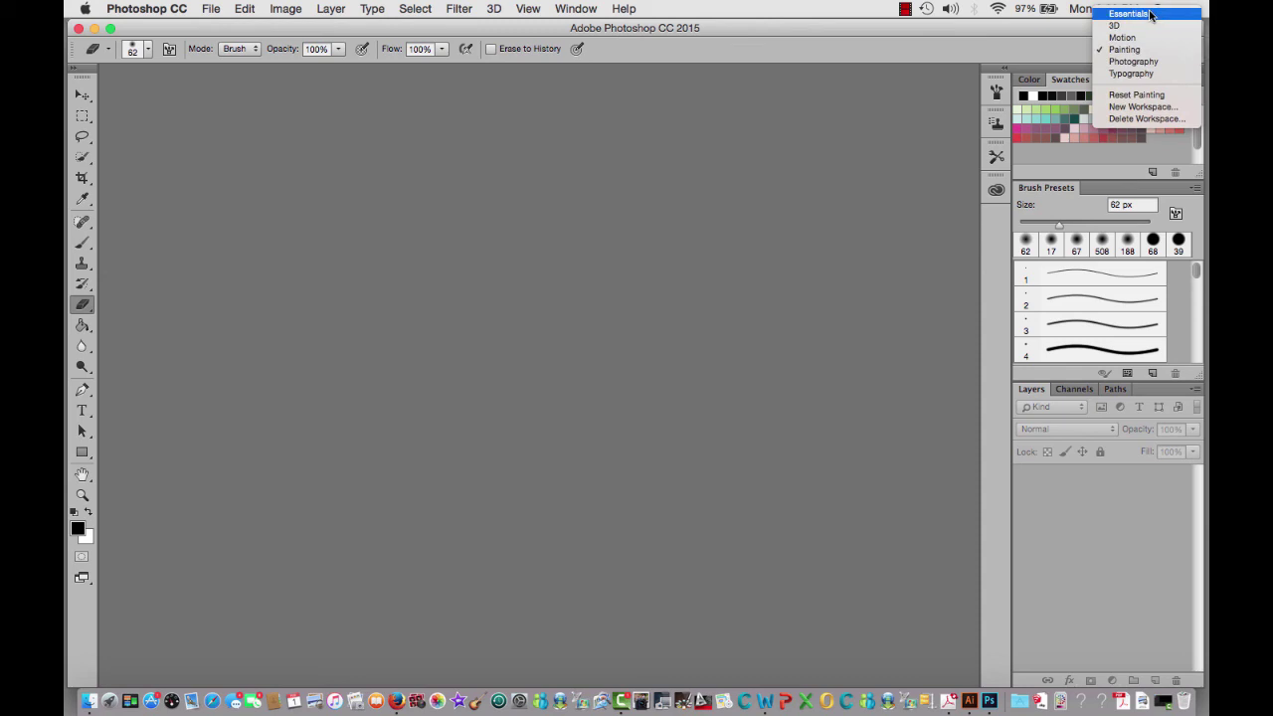
left_click(1150, 14)
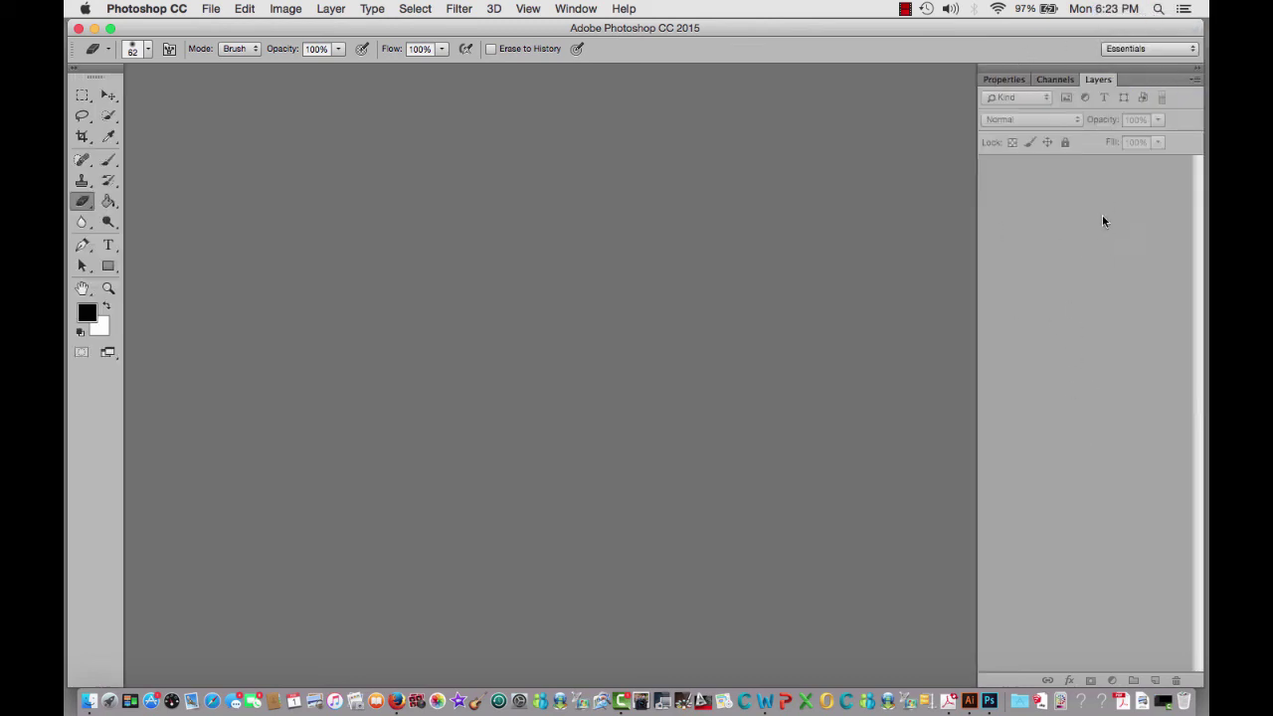
left_click(575, 10)
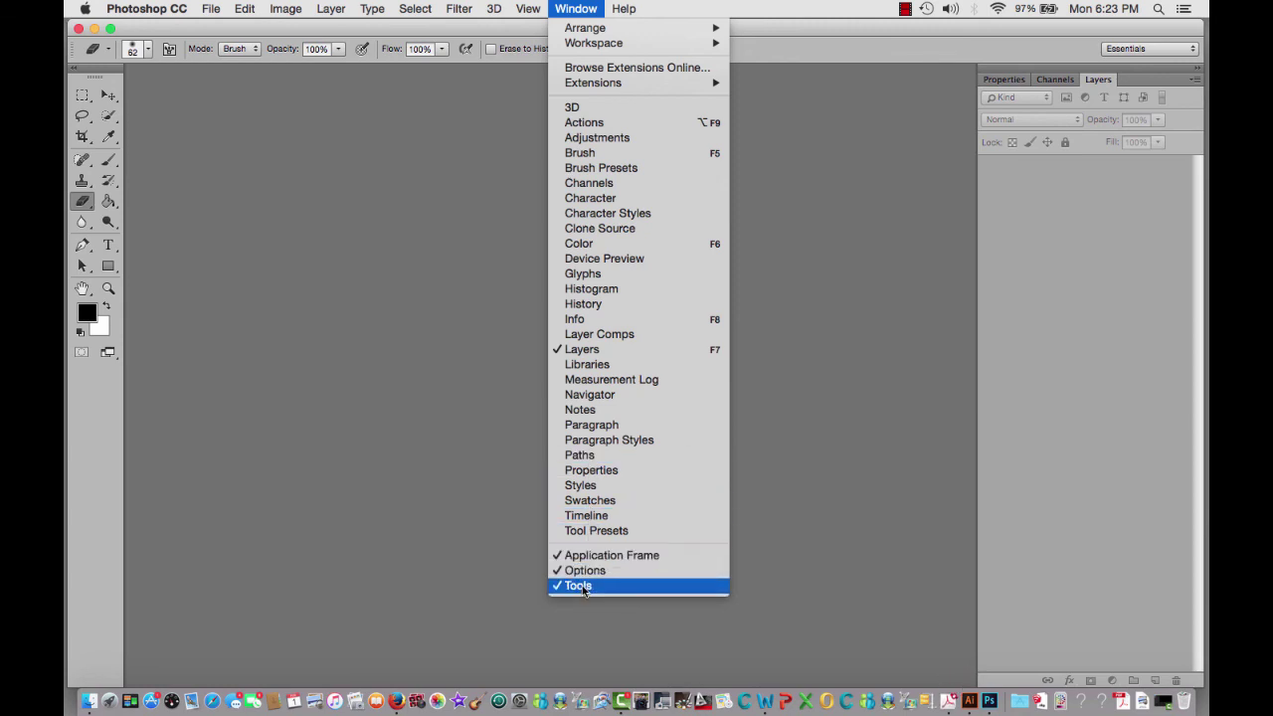
left_click(85, 9)
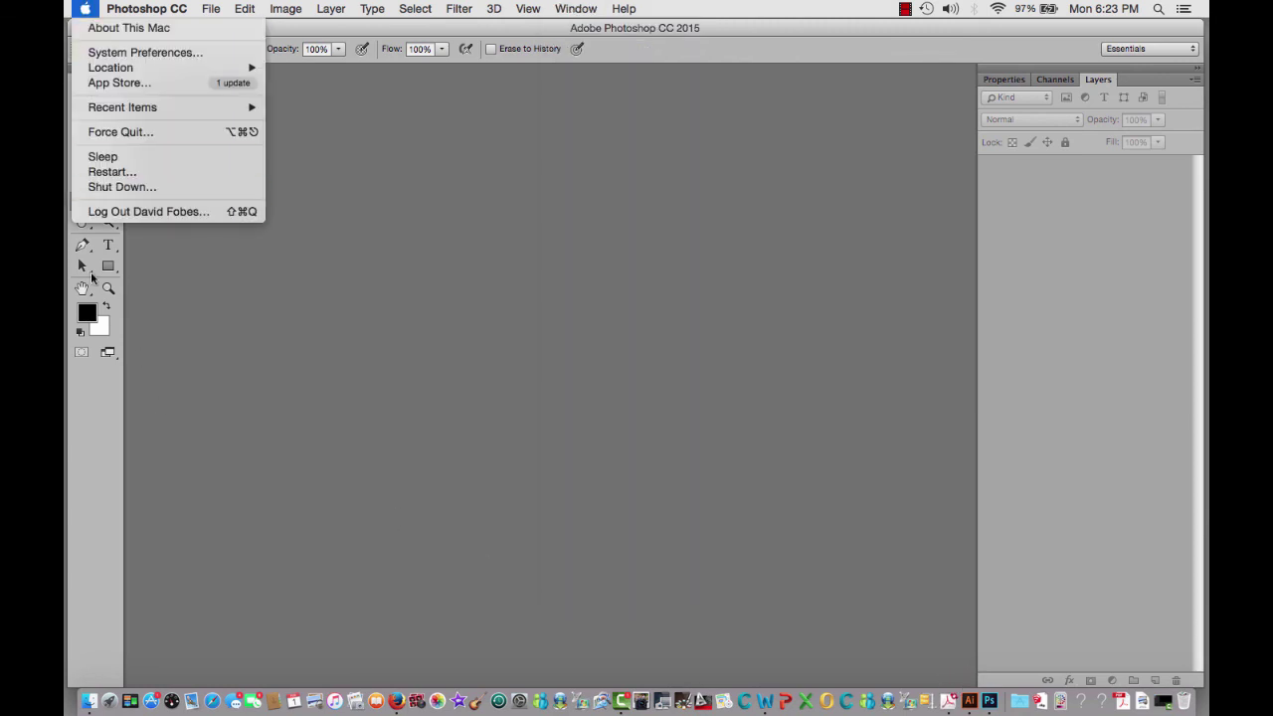
left_click(200, 321)
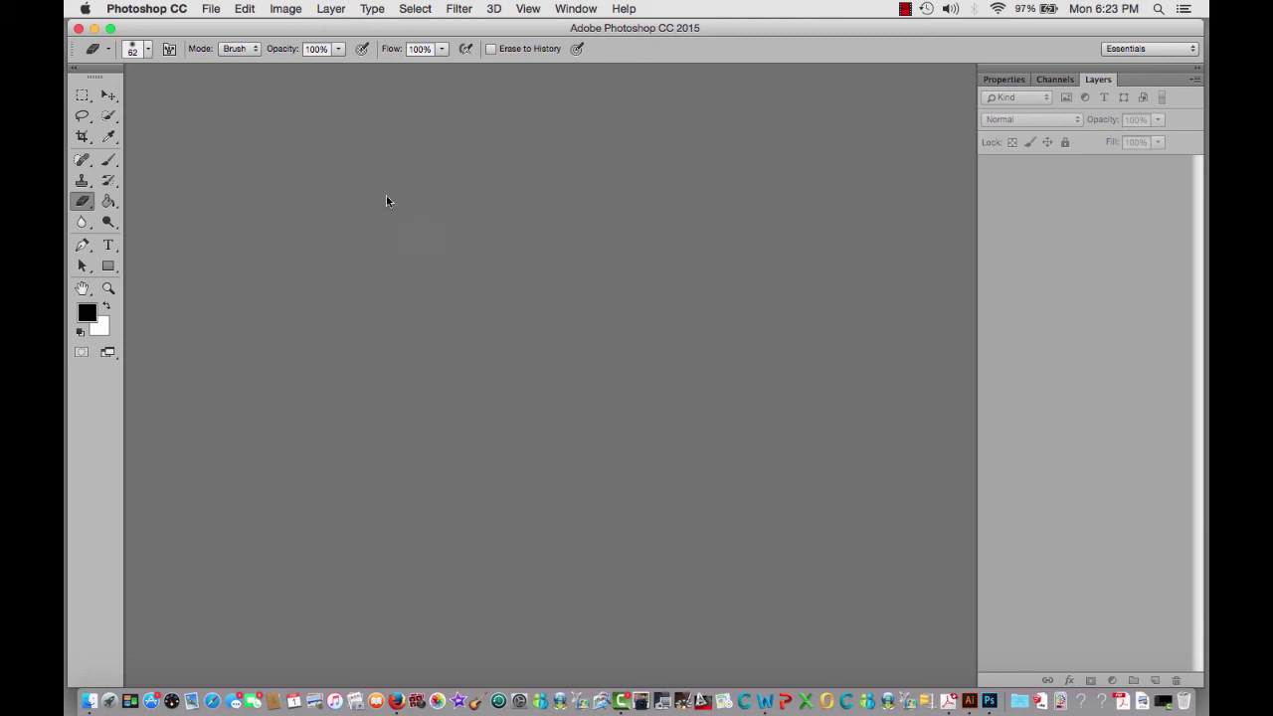
Try the darker and lightest interface color themes in the preferences, and settle on the second-lightest gray theme
left_click(150, 10)
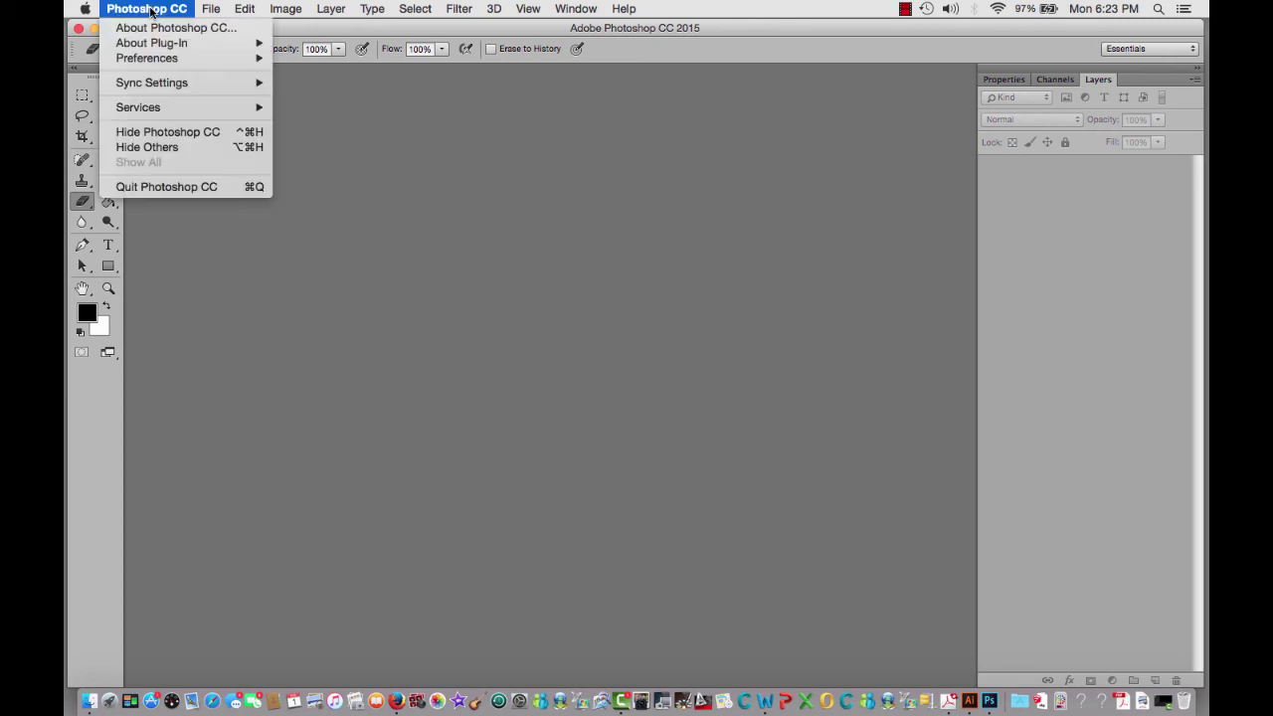
mouse_move(159, 57)
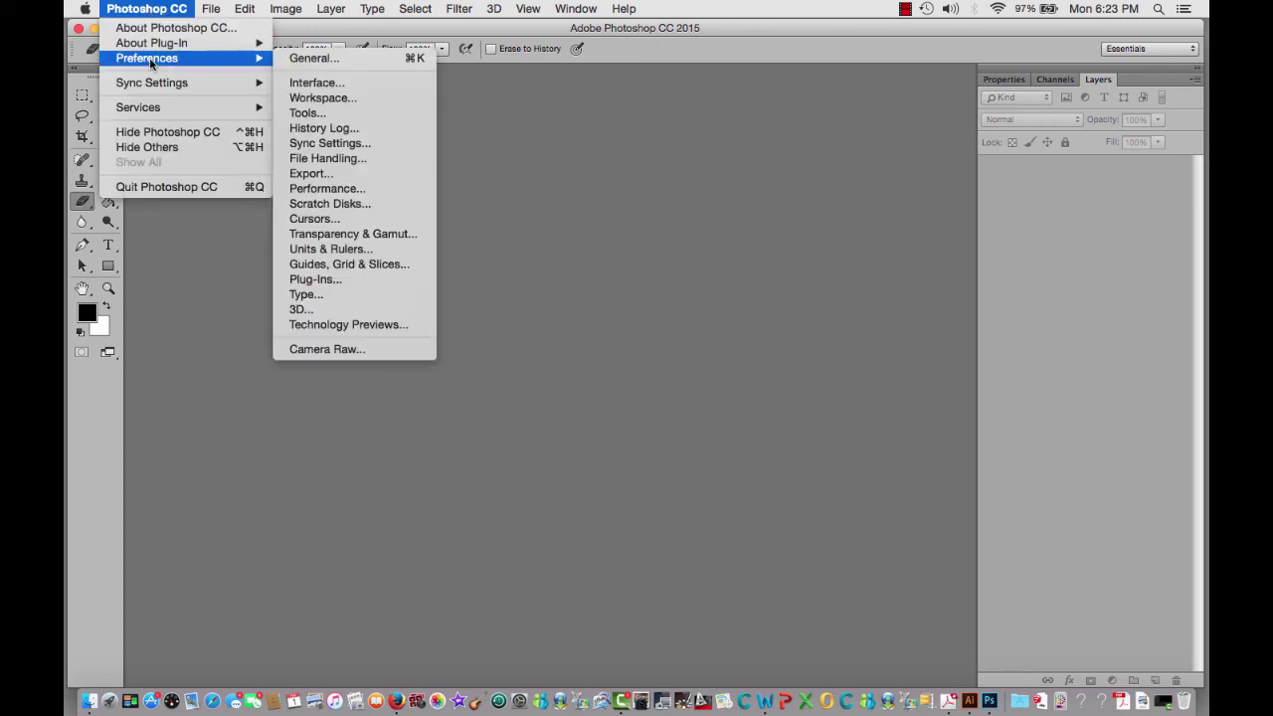
left_click(317, 82)
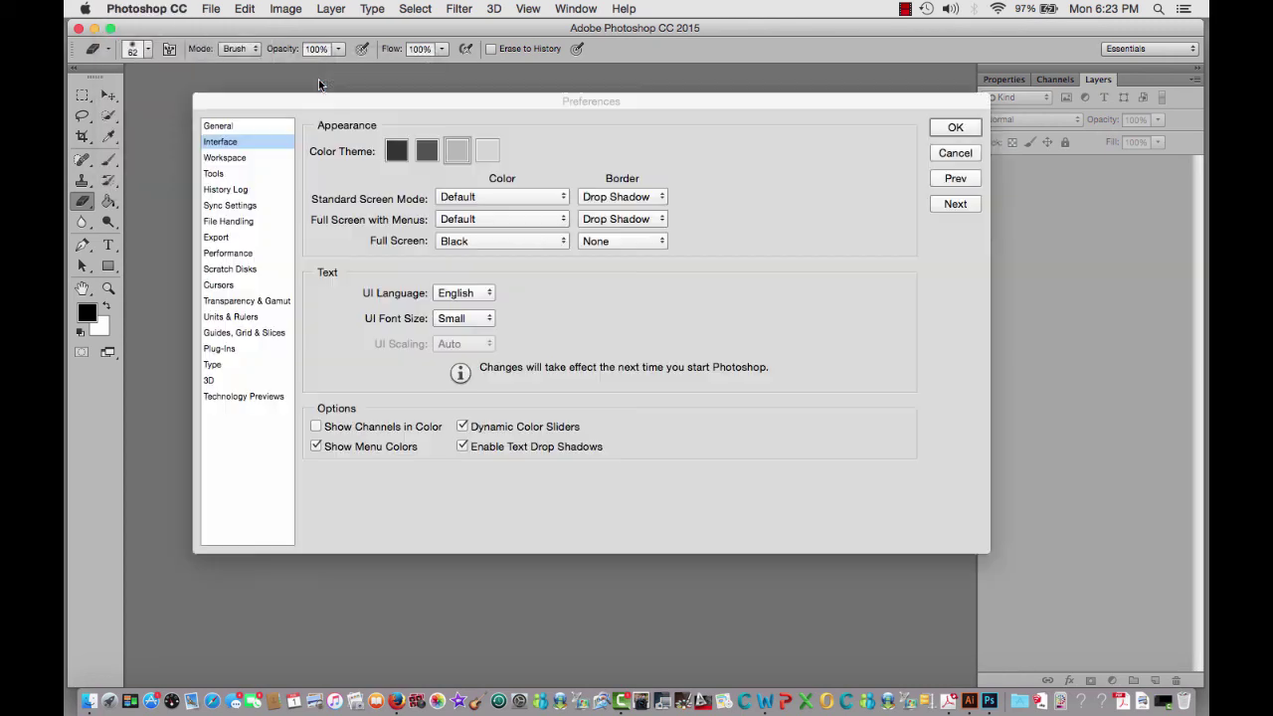
left_click(429, 152)
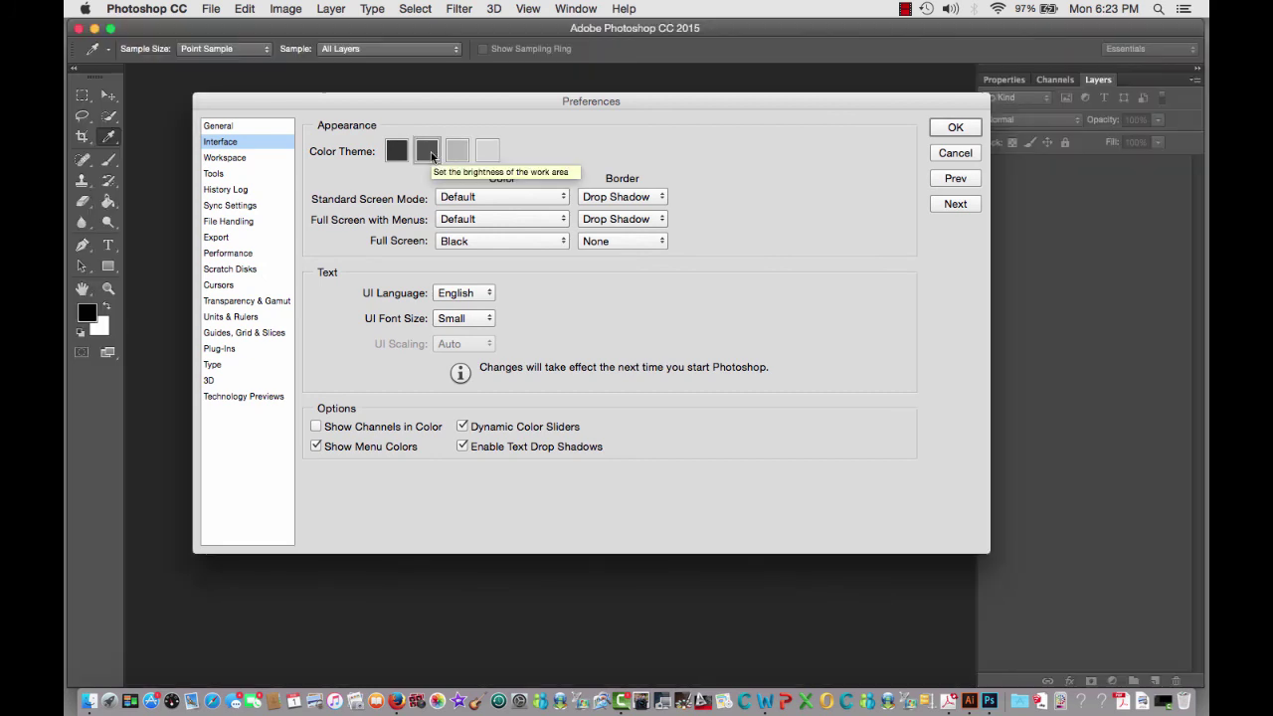
left_click(404, 154)
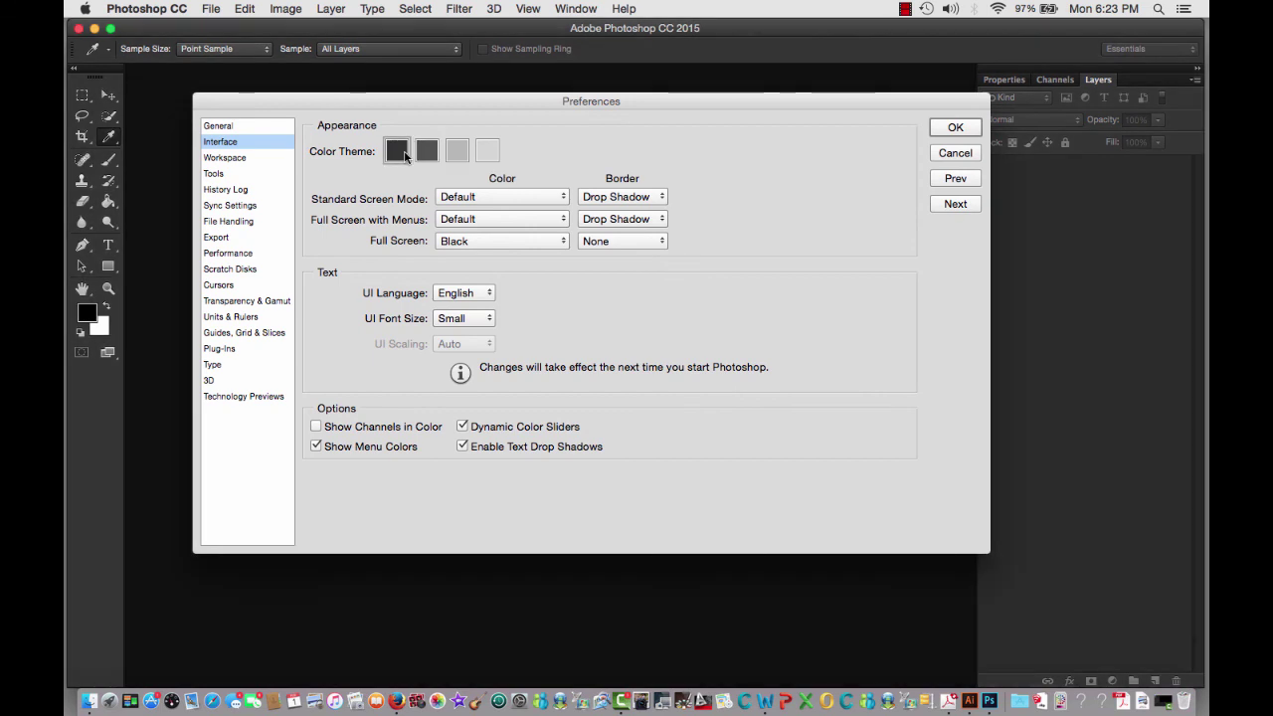
left_click(488, 153)
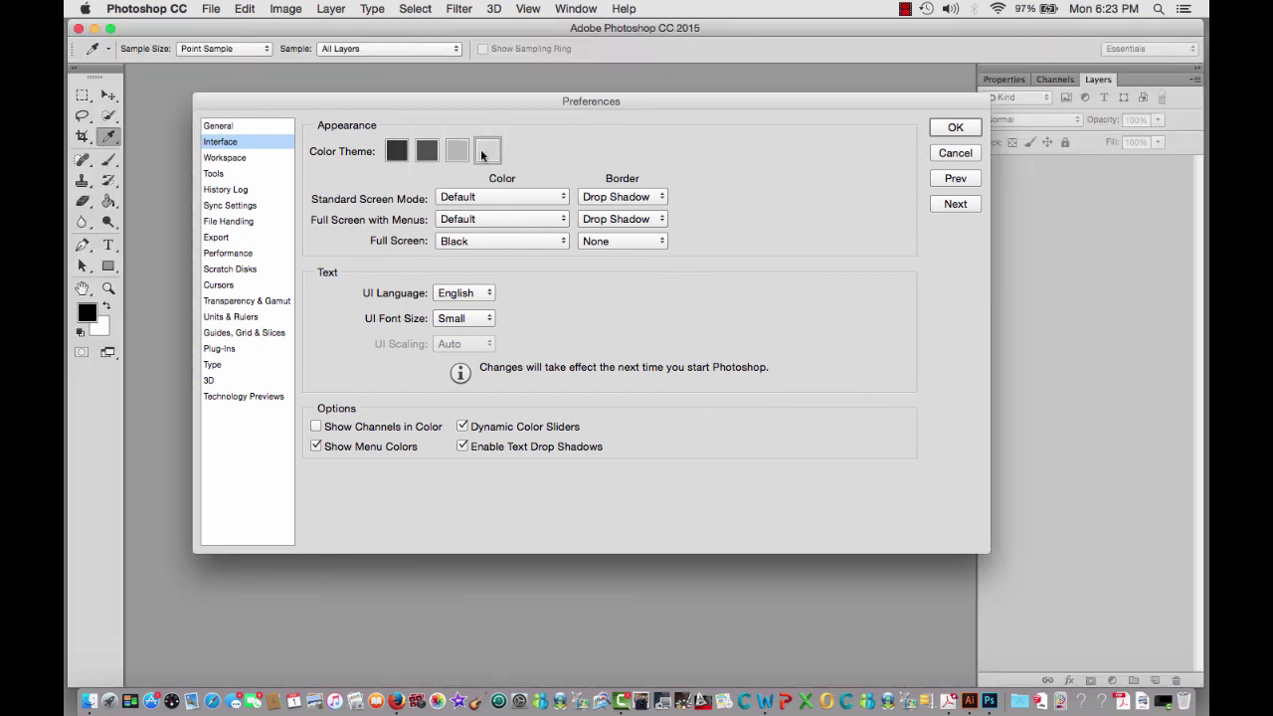
left_click(456, 151)
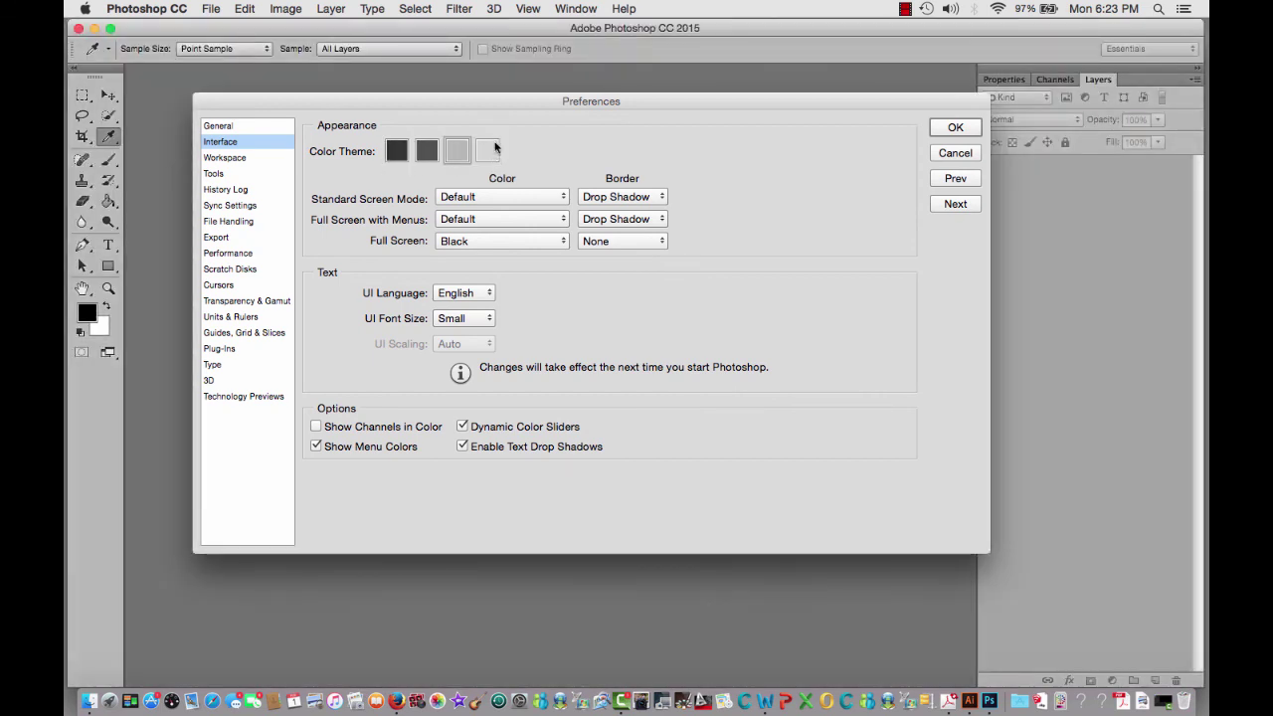
left_click(953, 129)
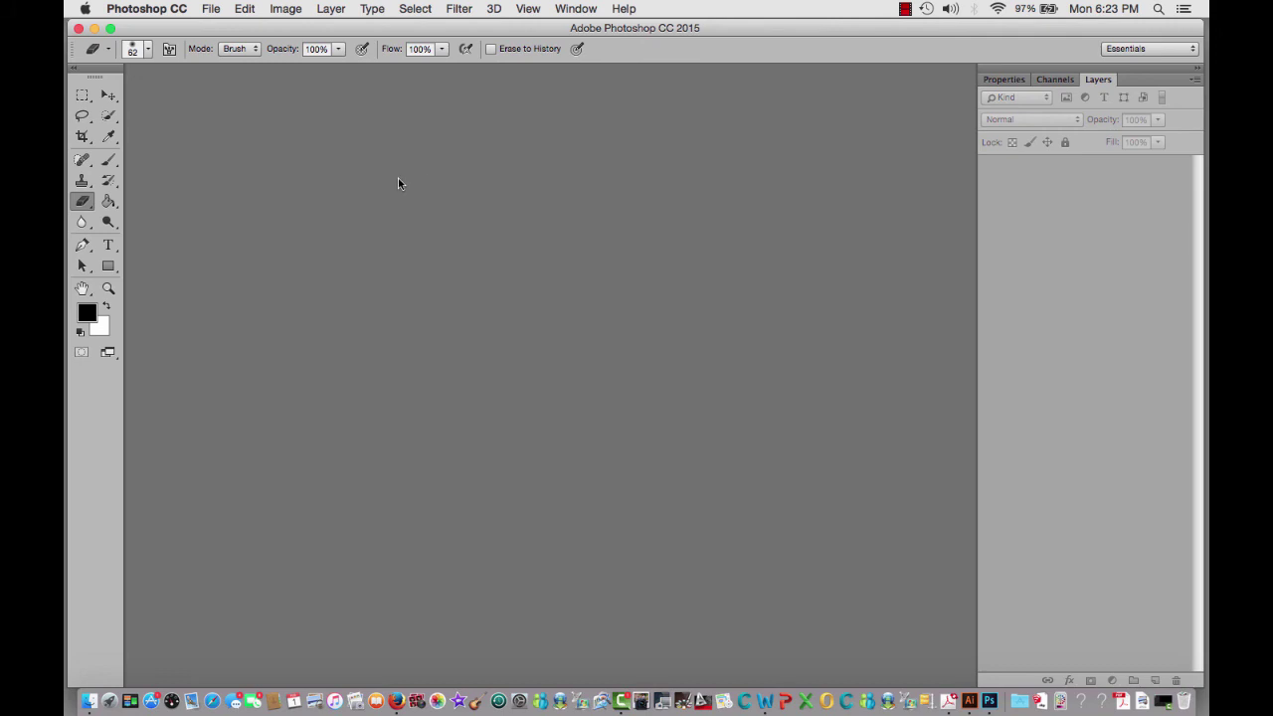
Open IMG_3108.jpg from the Desktop and duplicate its Background layer
left_click(213, 12)
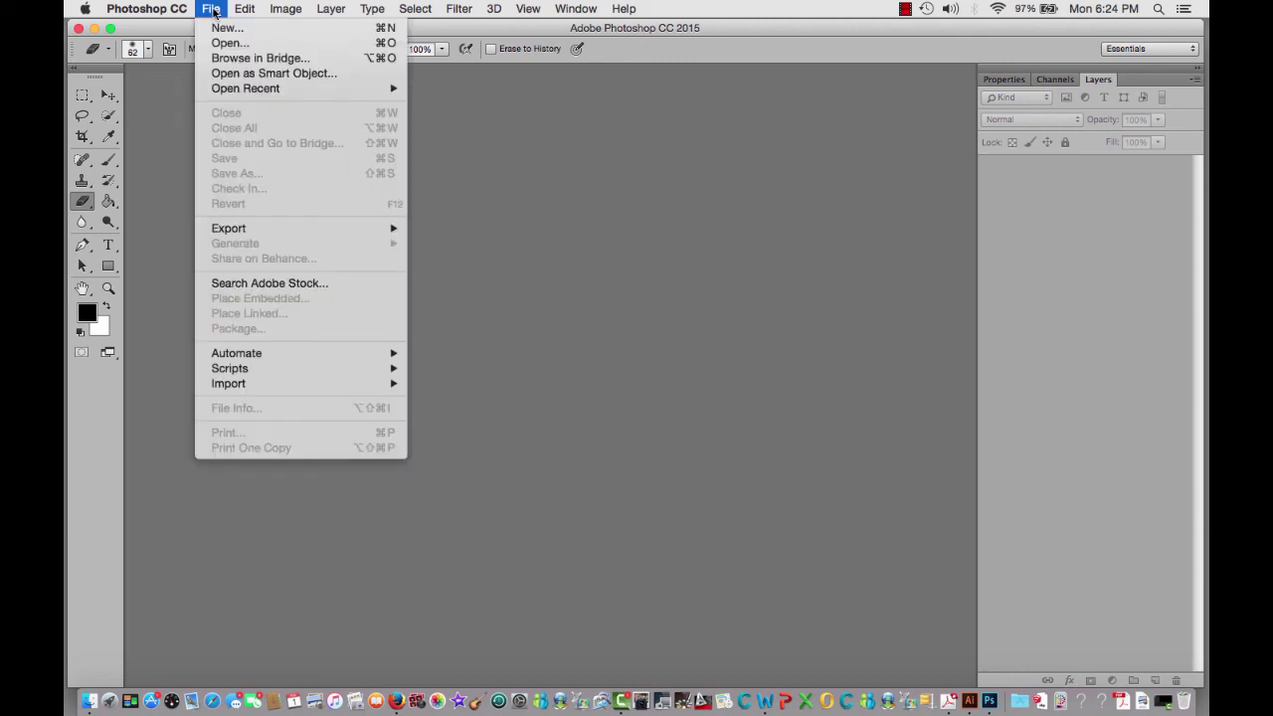
left_click(217, 45)
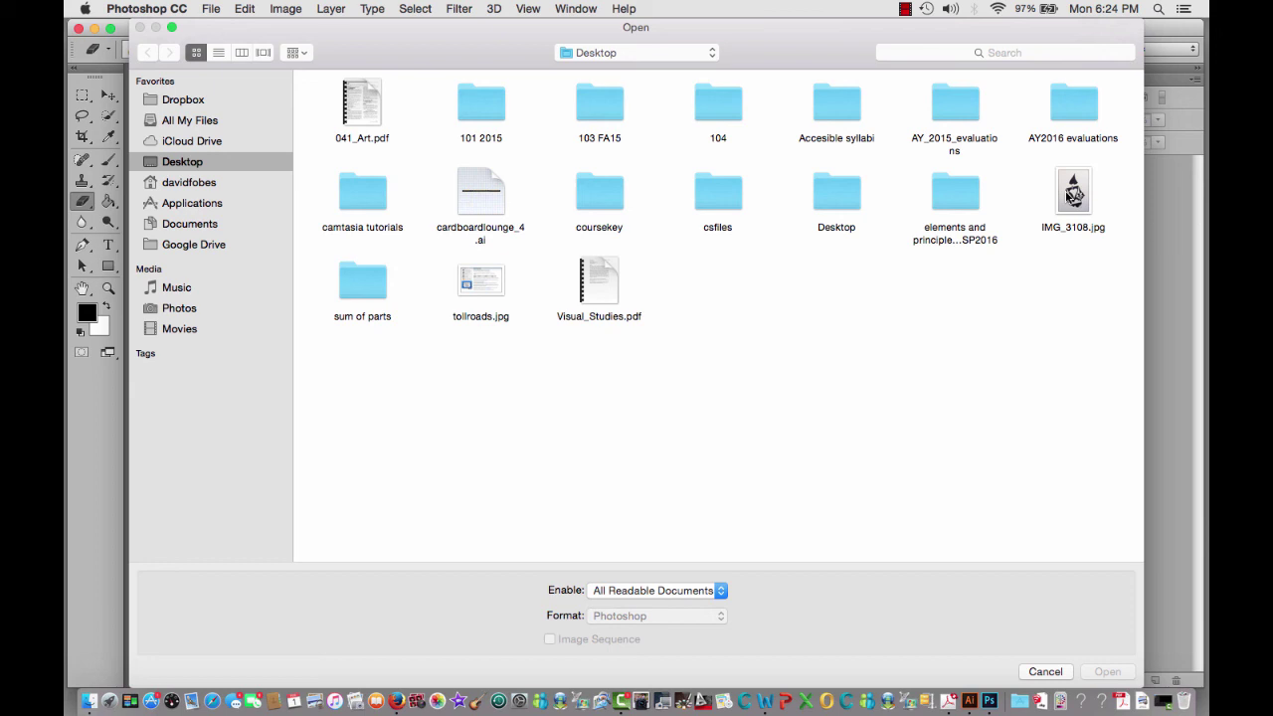
left_click(1077, 194)
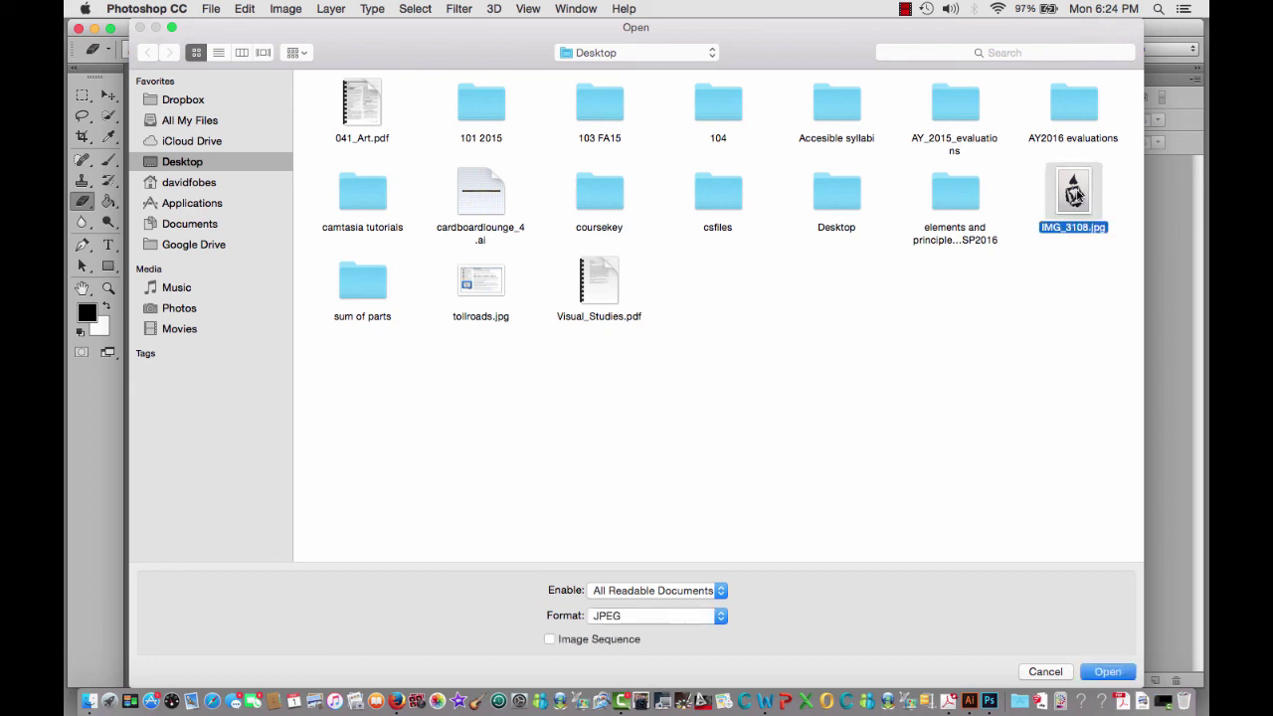
left_click(1106, 672)
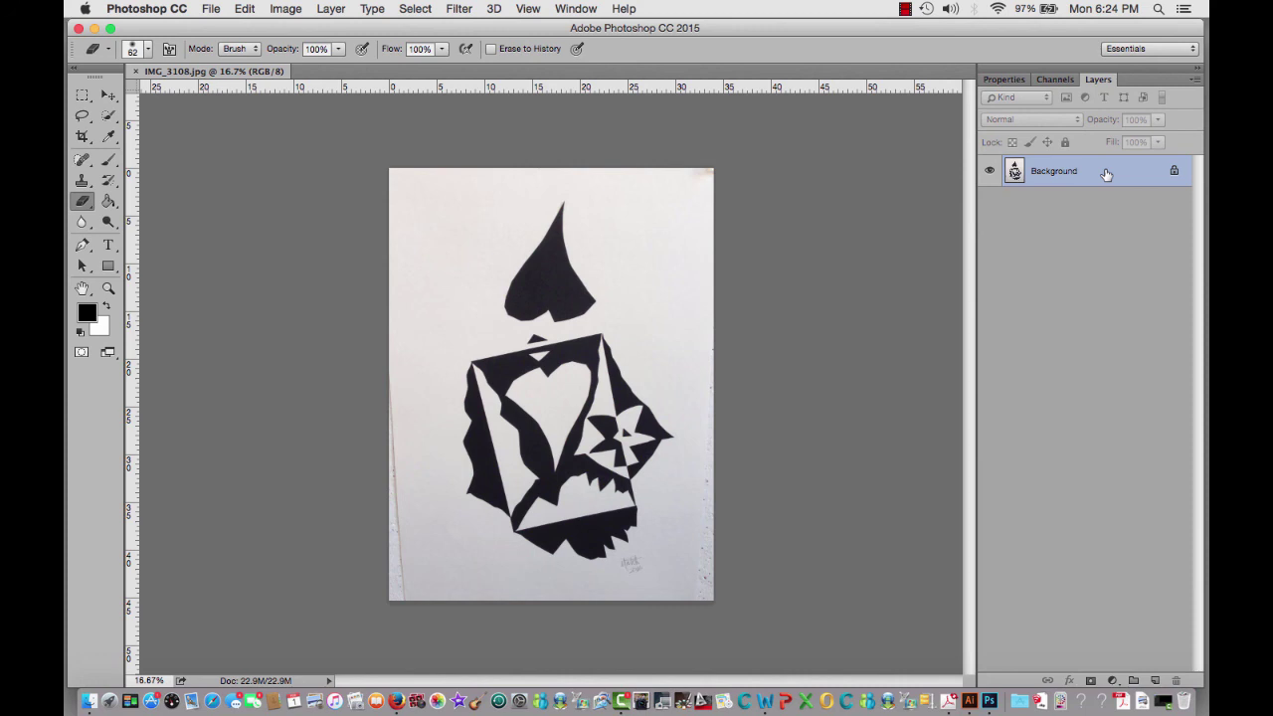
left_click_drag(1107, 174, 1161, 678)
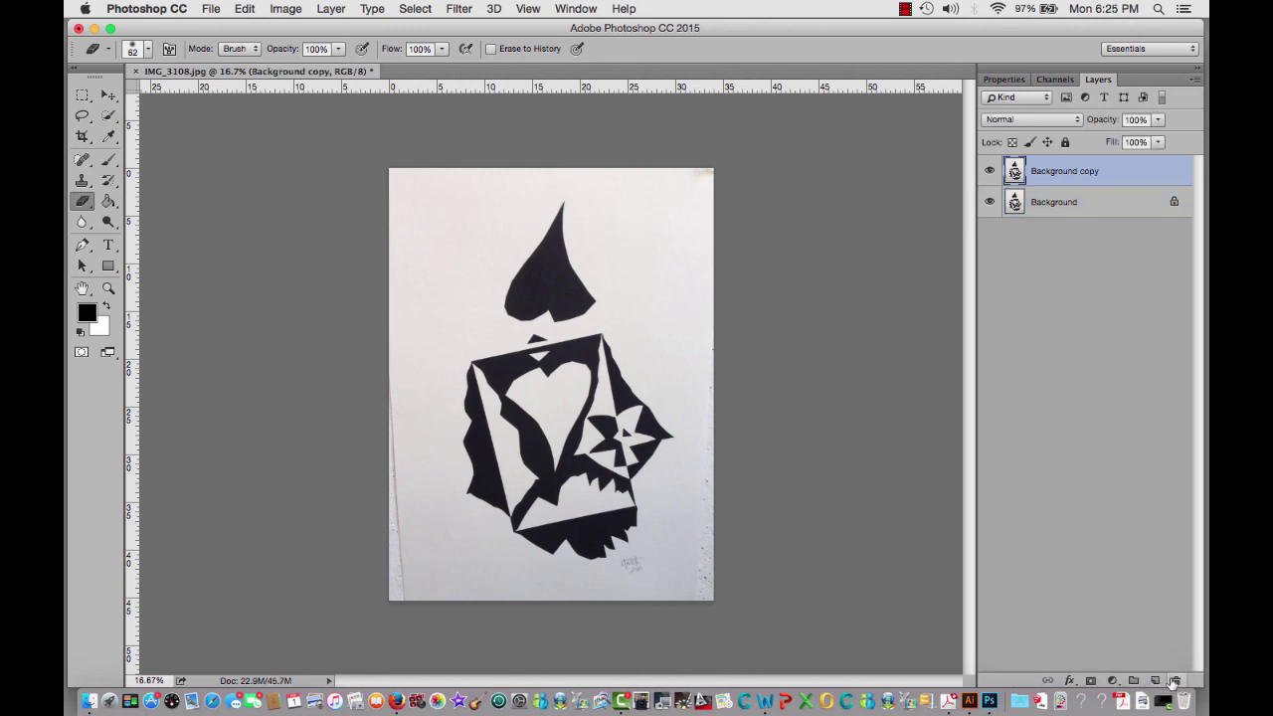
Make a second duplicate of the Background layer in the same document, and delete that duplicate
left_click(1067, 213)
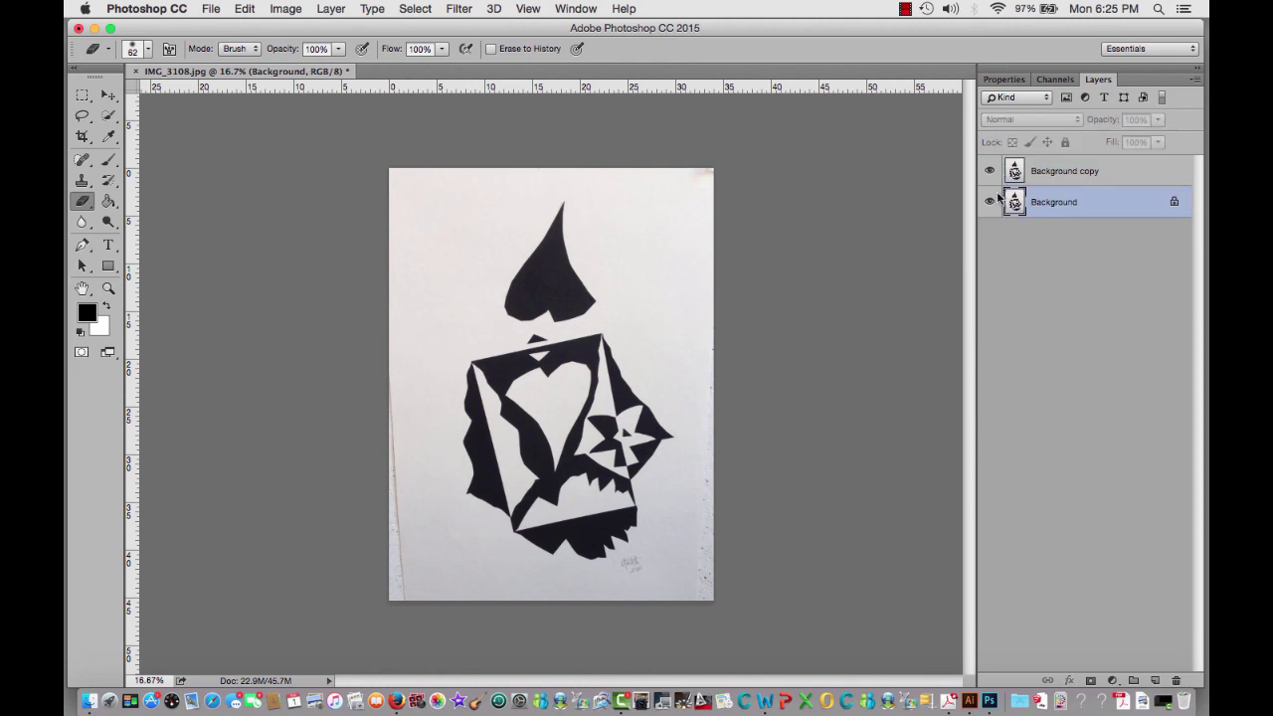
left_click(338, 10)
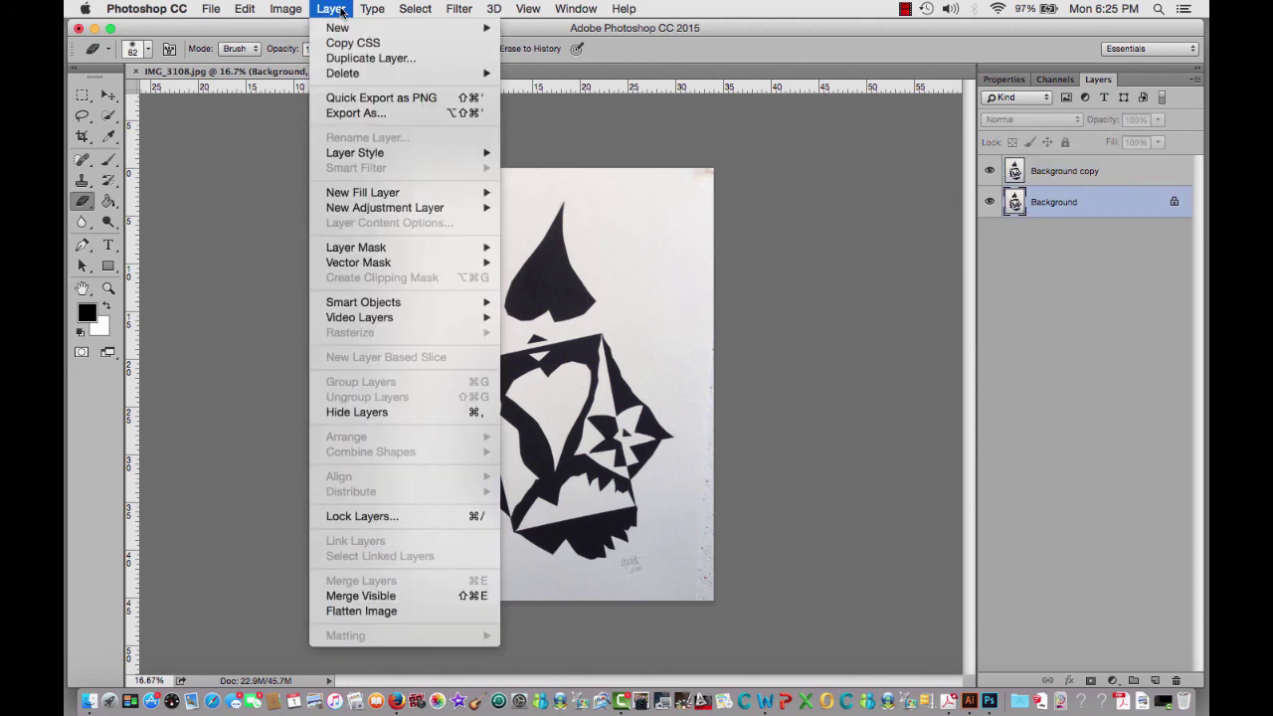
left_click(360, 58)
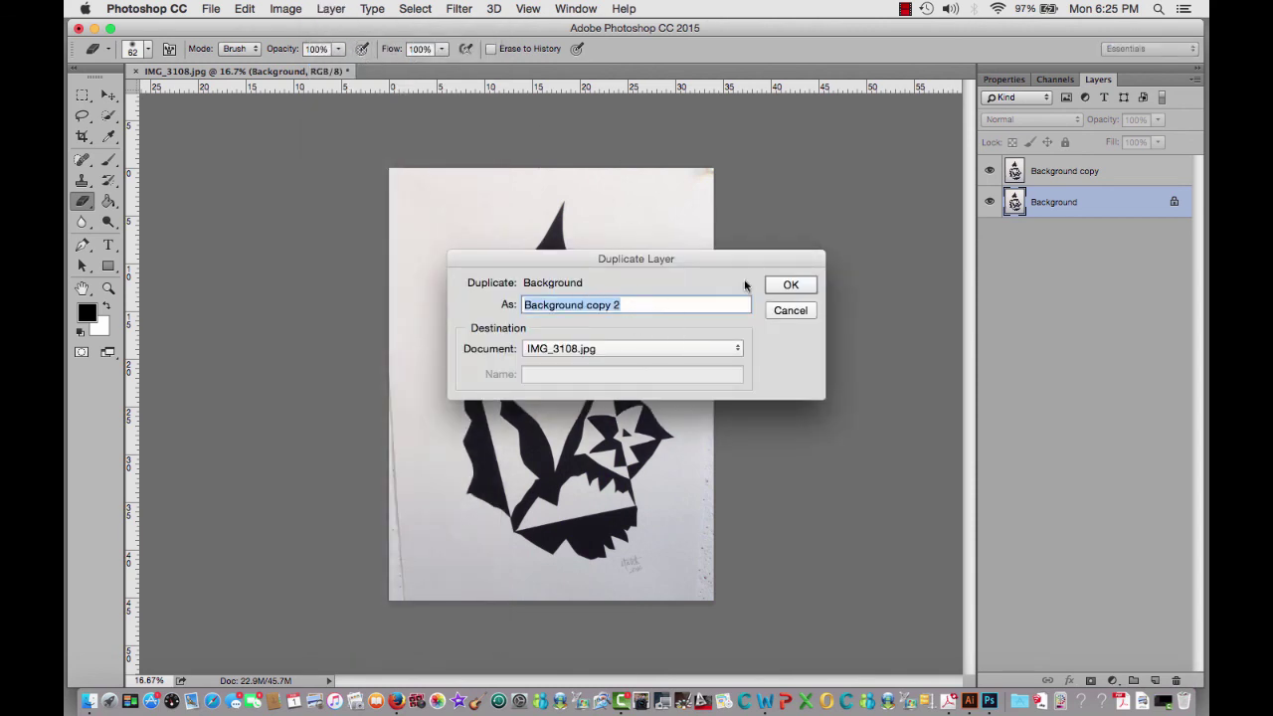
left_click(794, 288)
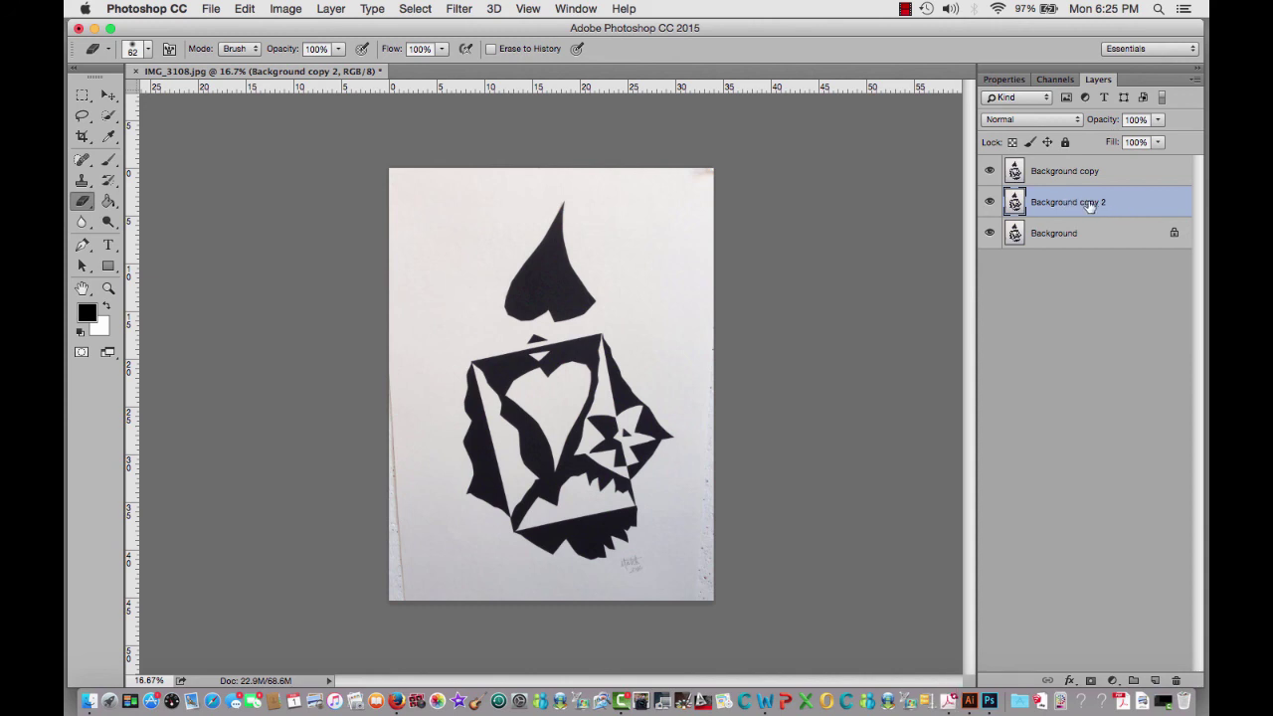
key("Delete")
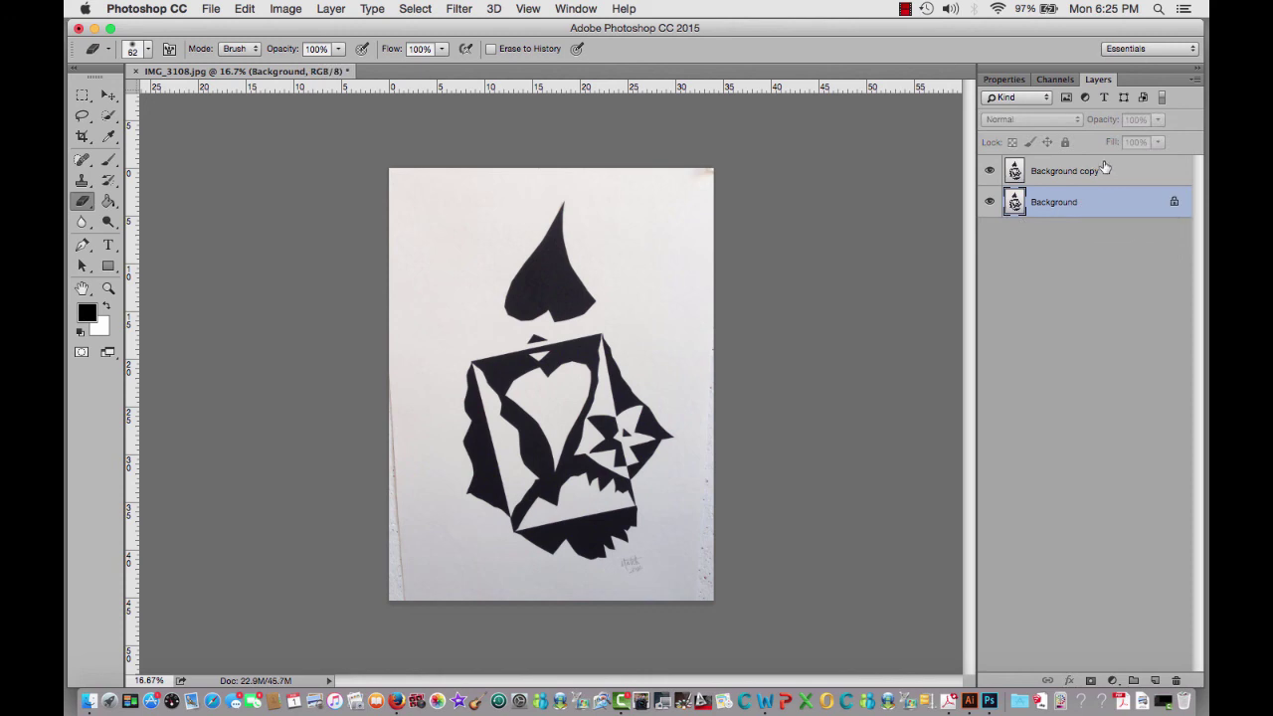
left_click(332, 9)
mouse_move(355, 75)
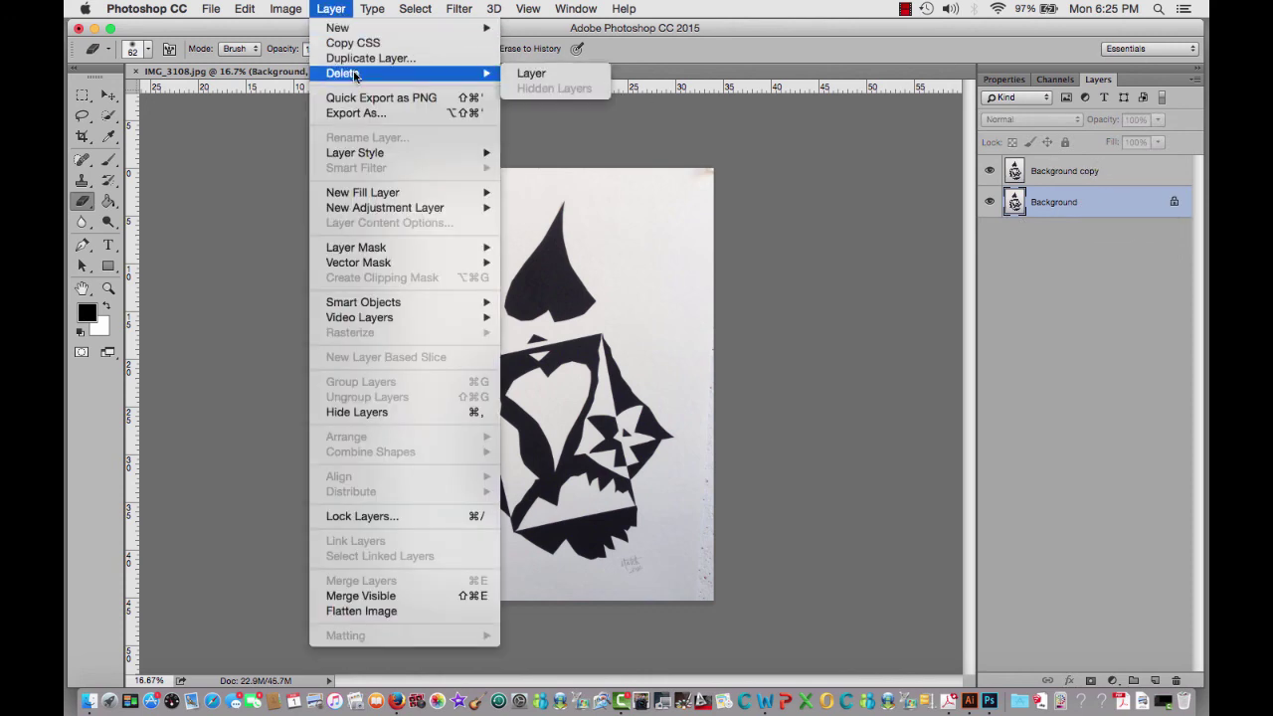
left_click(876, 193)
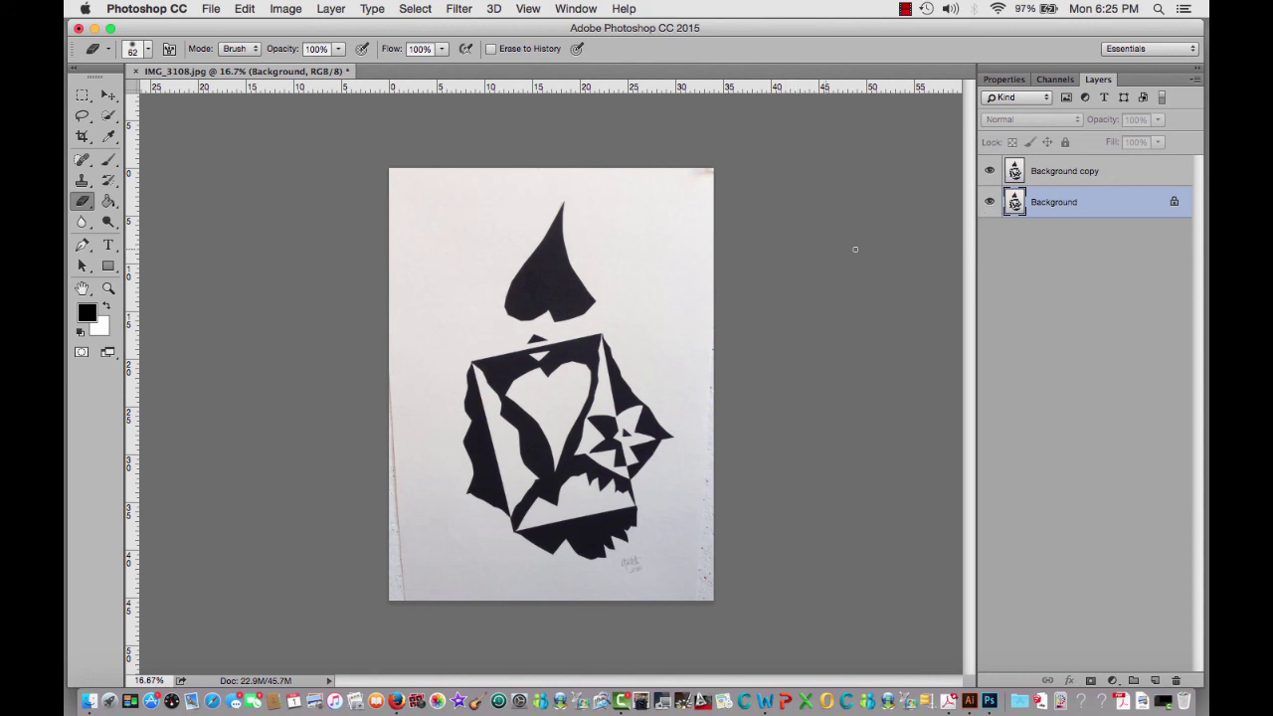
Make Background copy the active layer and hide the original Background layer
left_click(1098, 171)
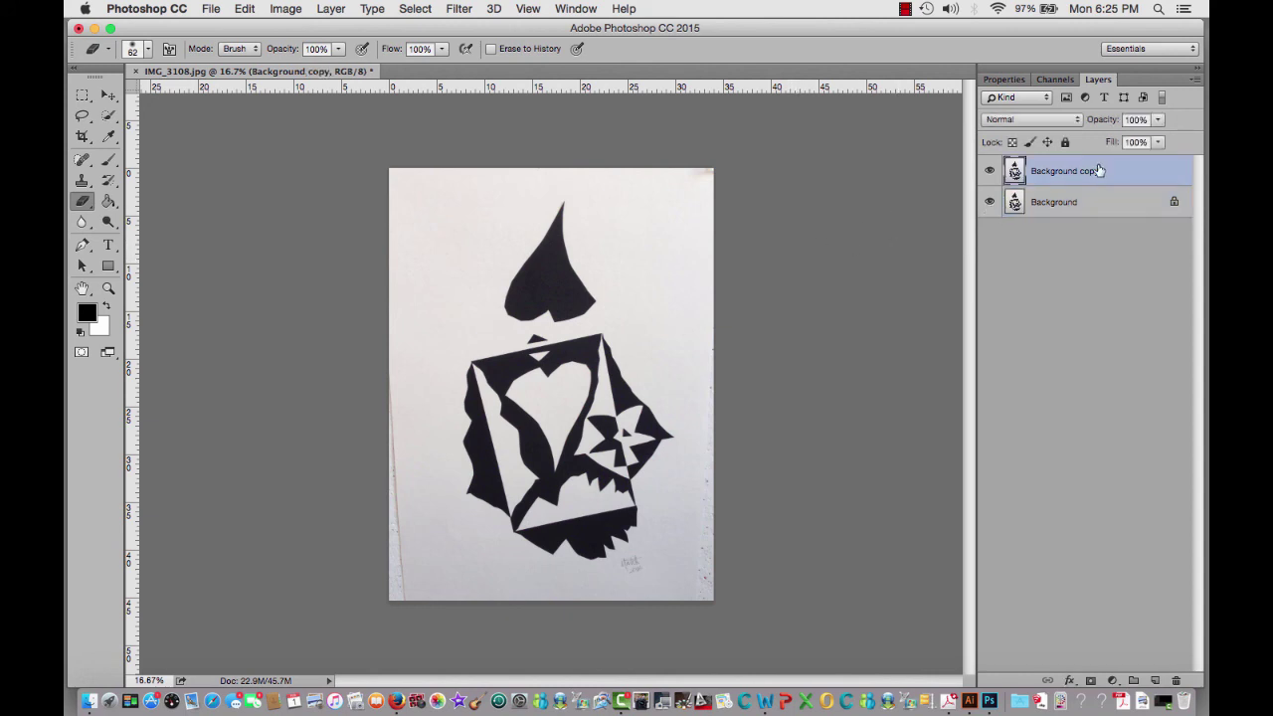
left_click(988, 203)
Convert the image to Grayscale mode without merging the layers, discarding the color information
left_click(287, 9)
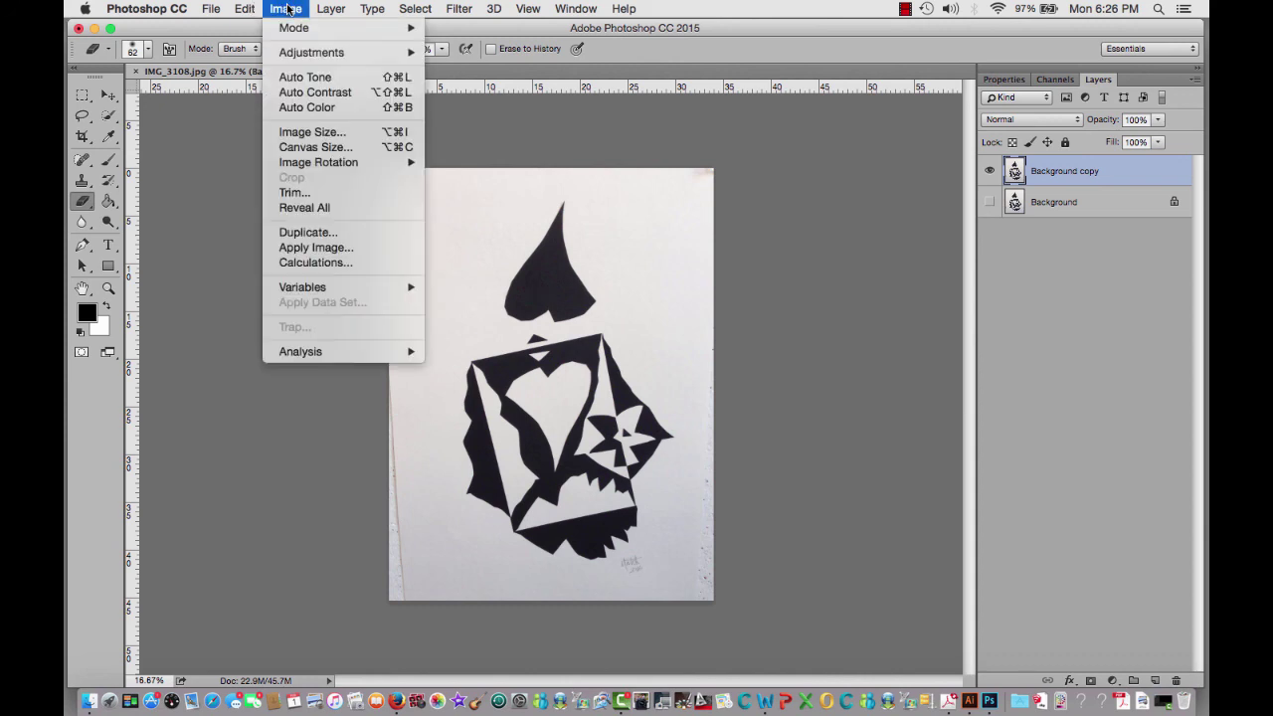
mouse_move(398, 27)
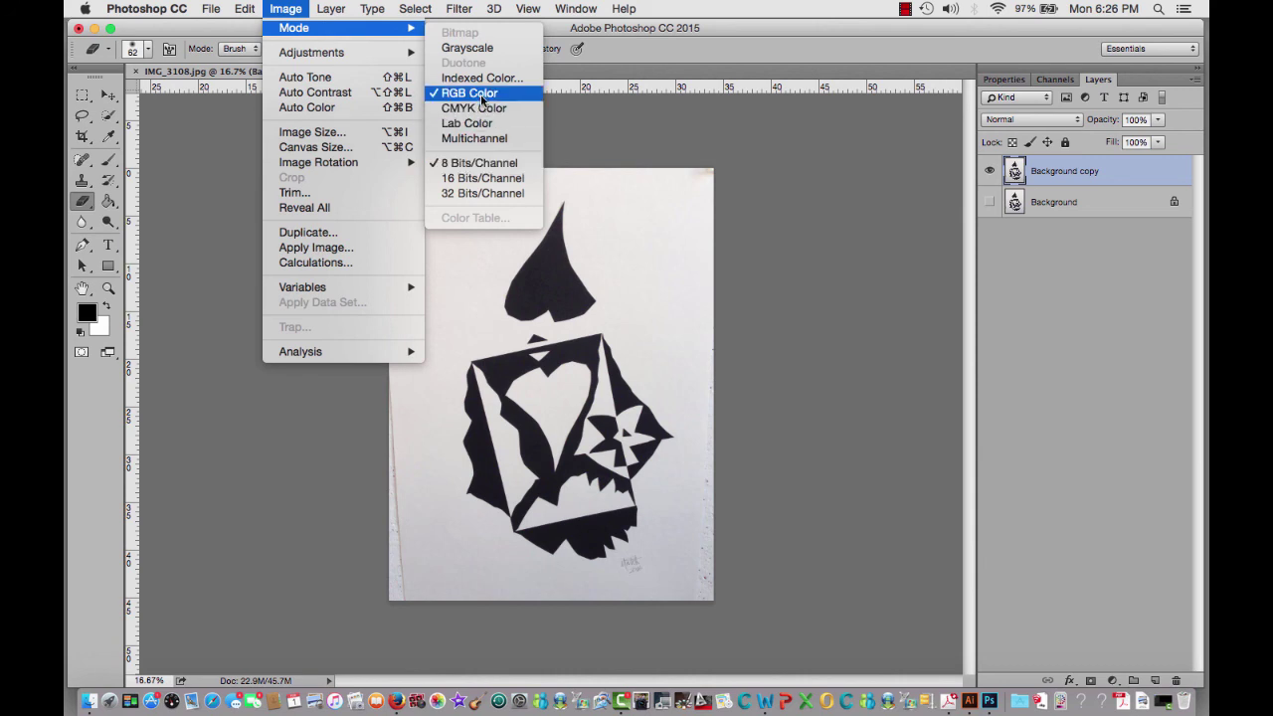
left_click(481, 55)
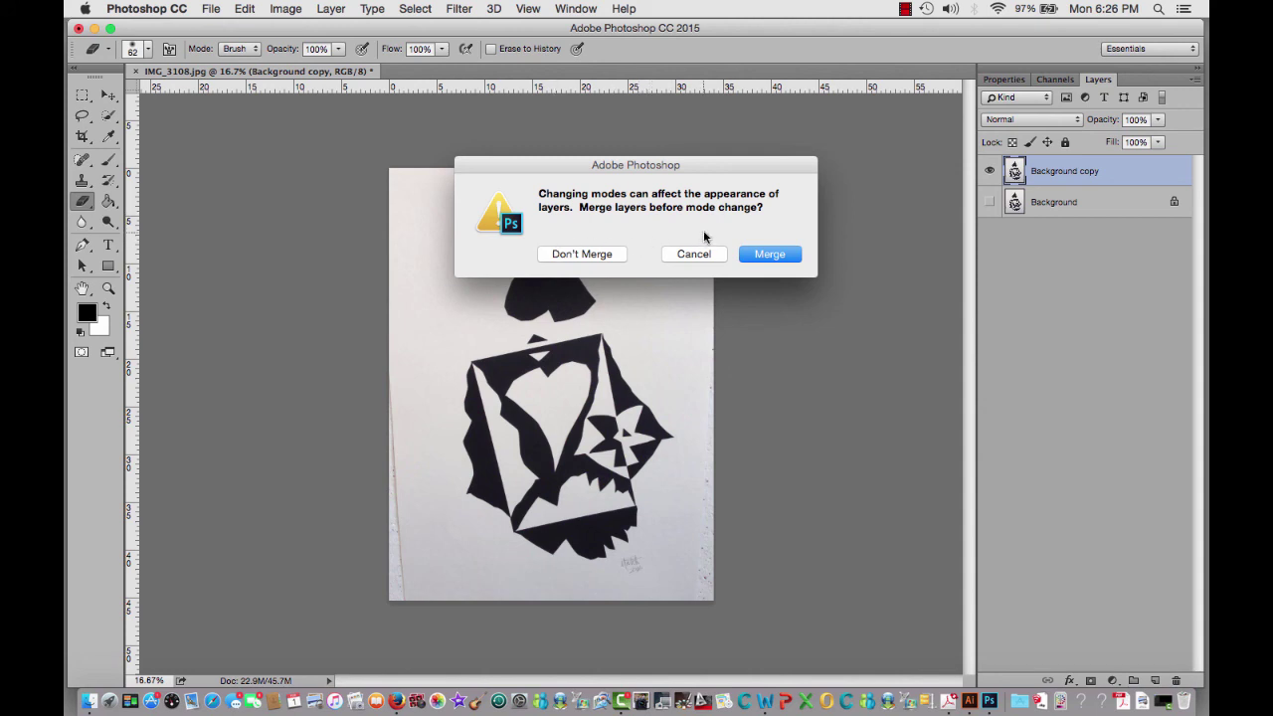
left_click(597, 255)
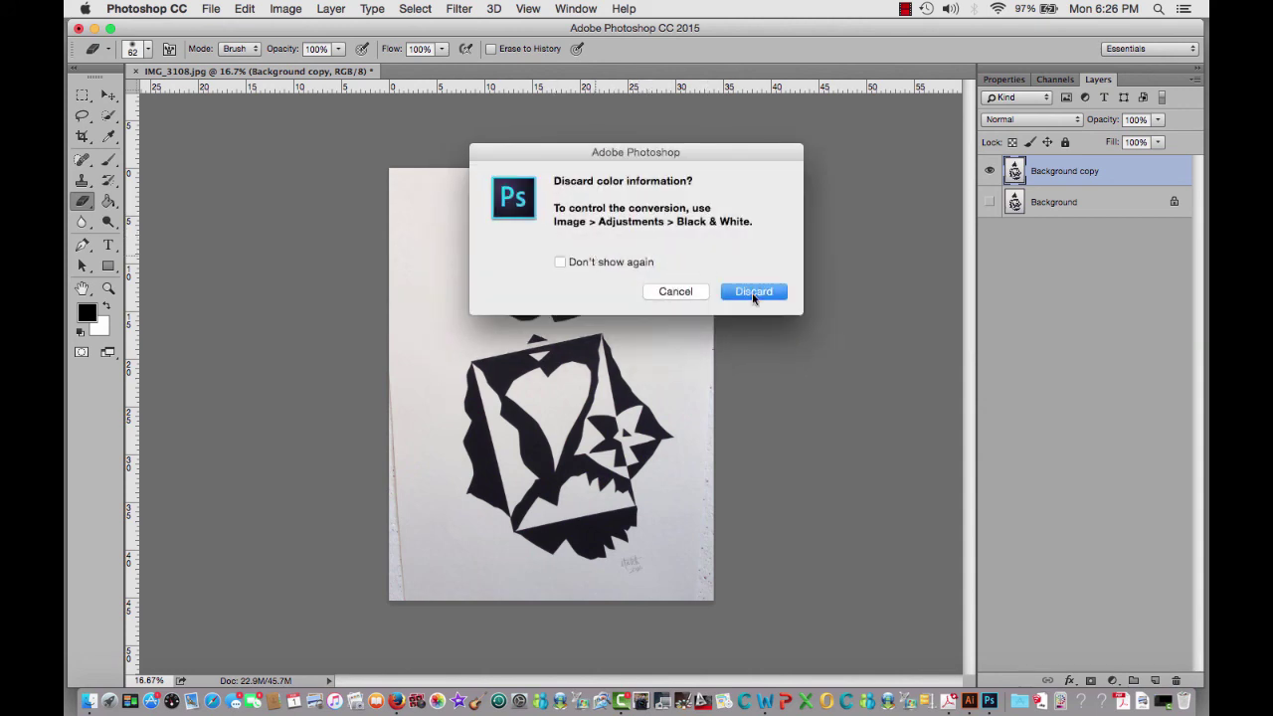
left_click(753, 291)
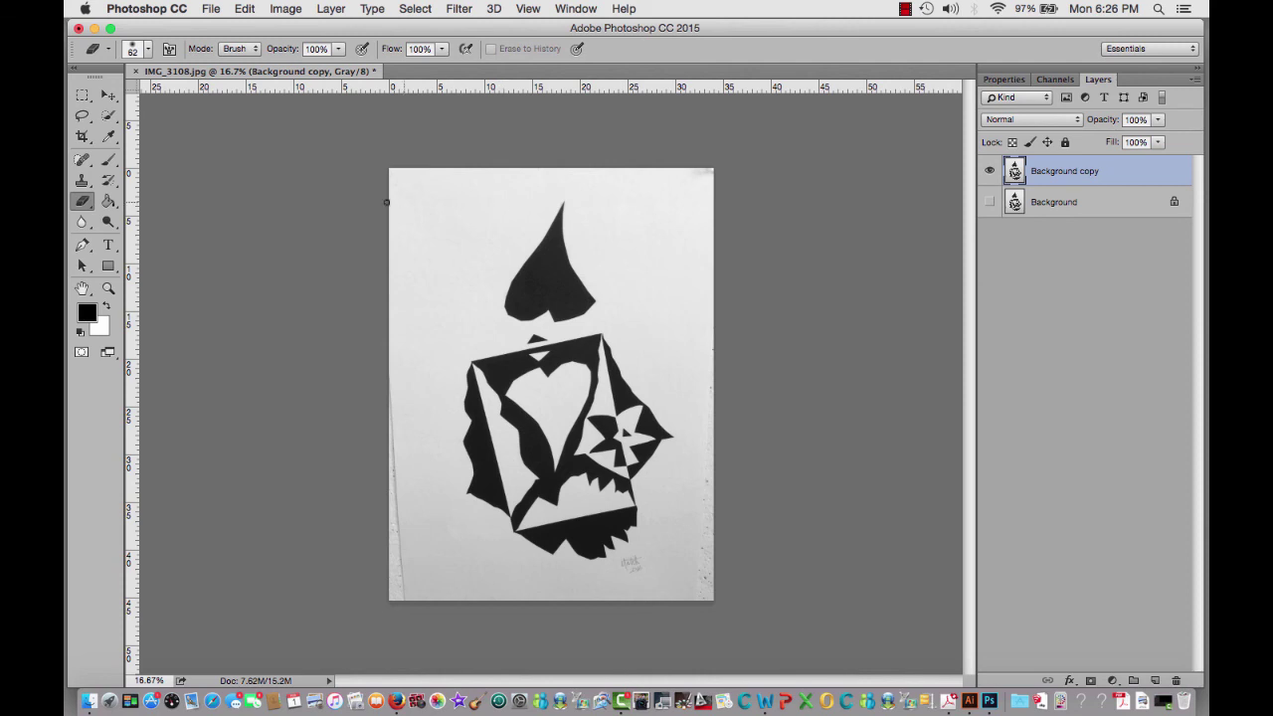
Check the file size and pixel dimensions of the grayscale image in Image Size
left_click(292, 12)
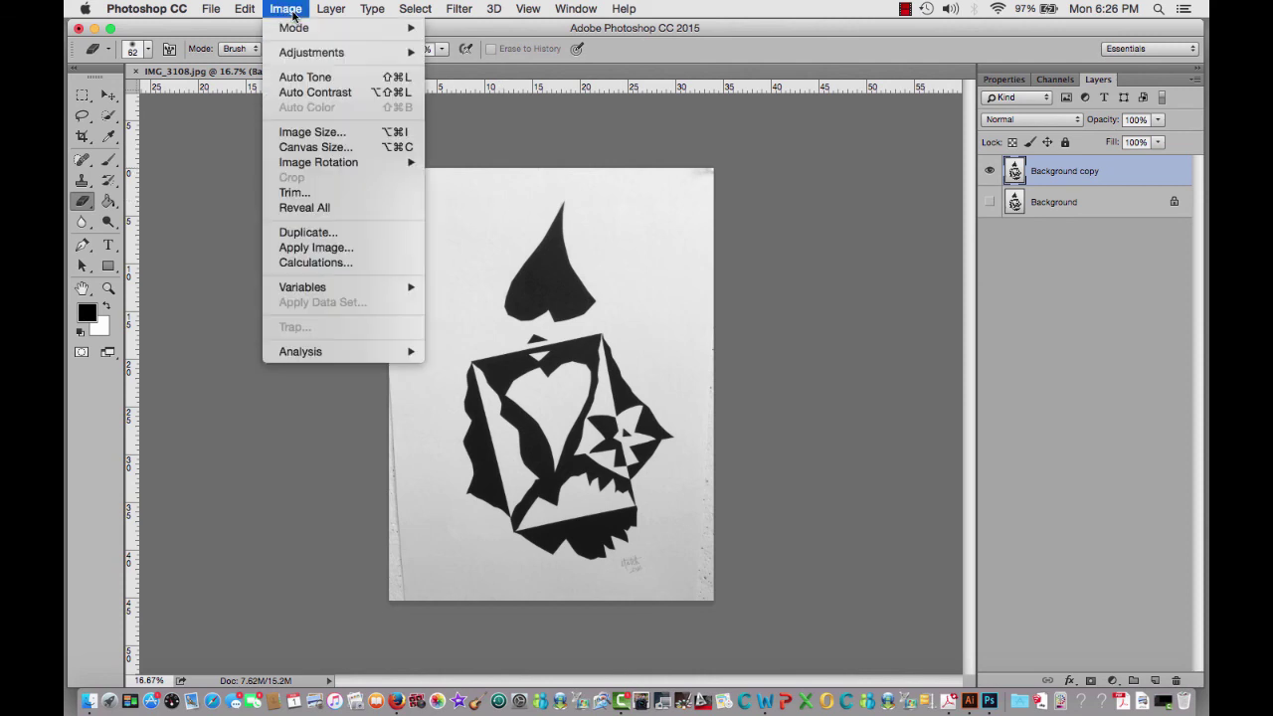
left_click(303, 131)
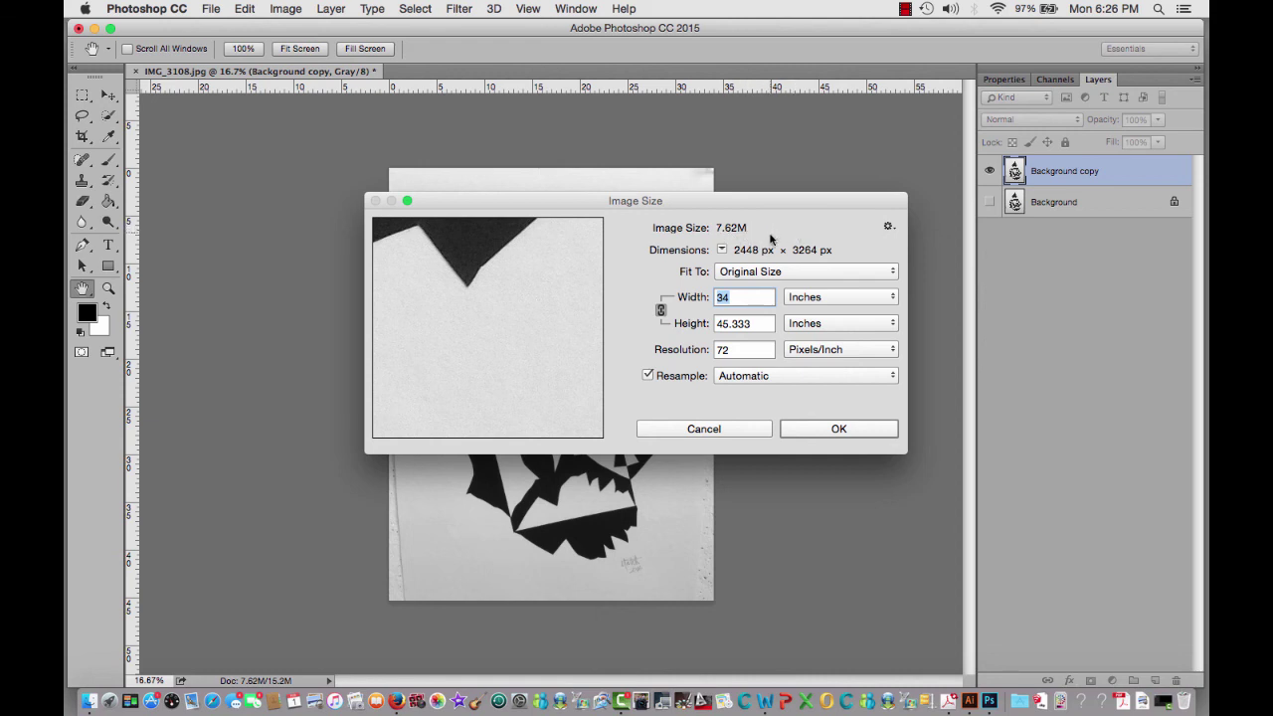
left_click(811, 427)
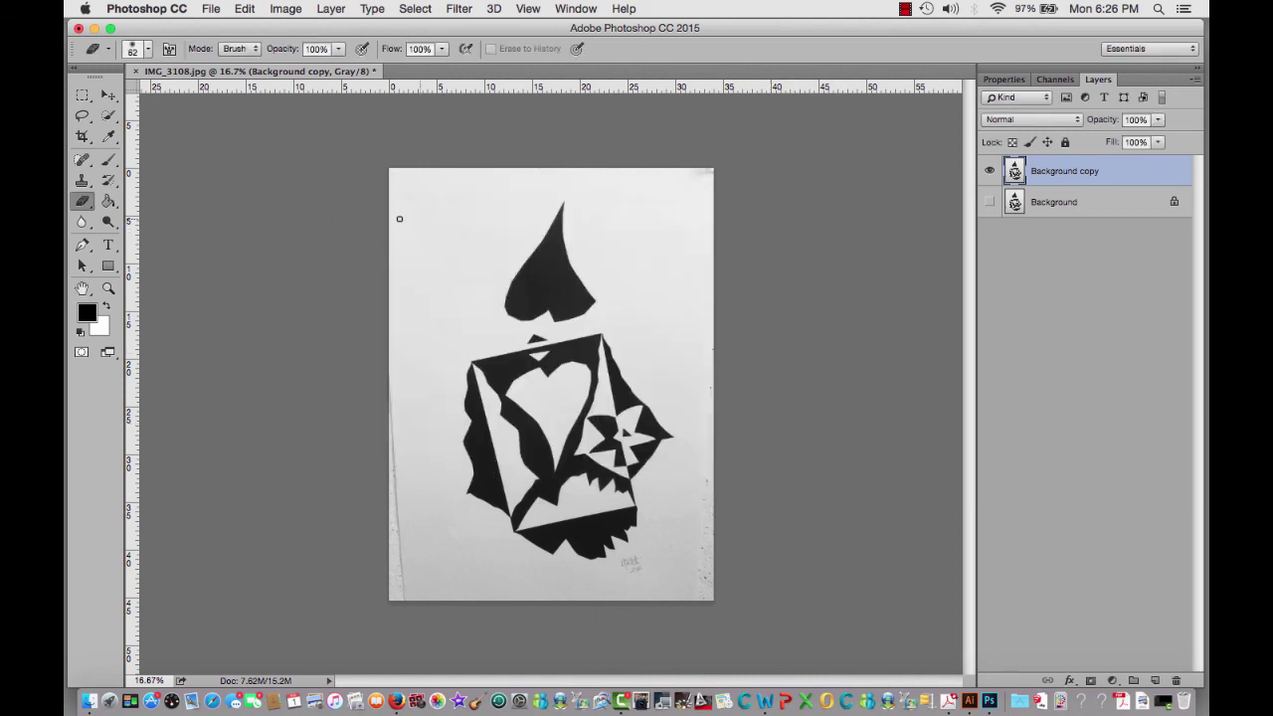
Step back to before the grayscale conversion and check the RGB version's file size in Image Size
left_click(242, 10)
left_click(253, 60)
left_click(284, 10)
mouse_move(285, 30)
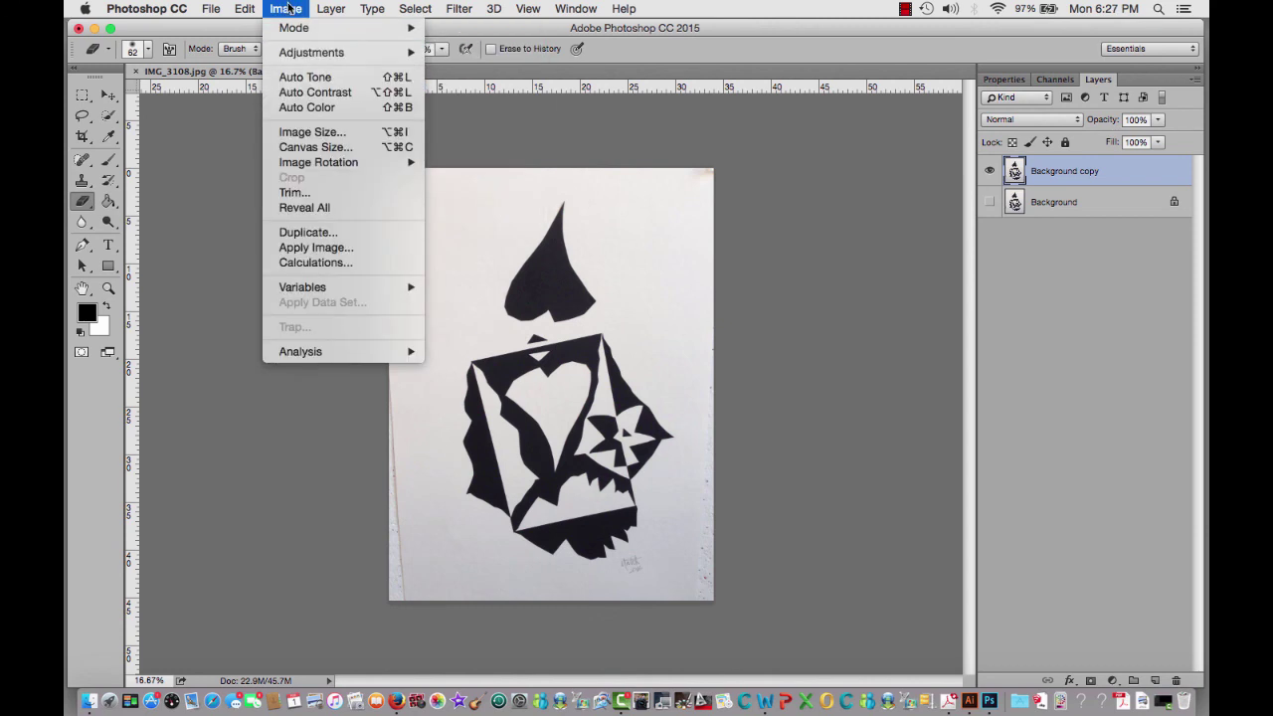
left_click(294, 132)
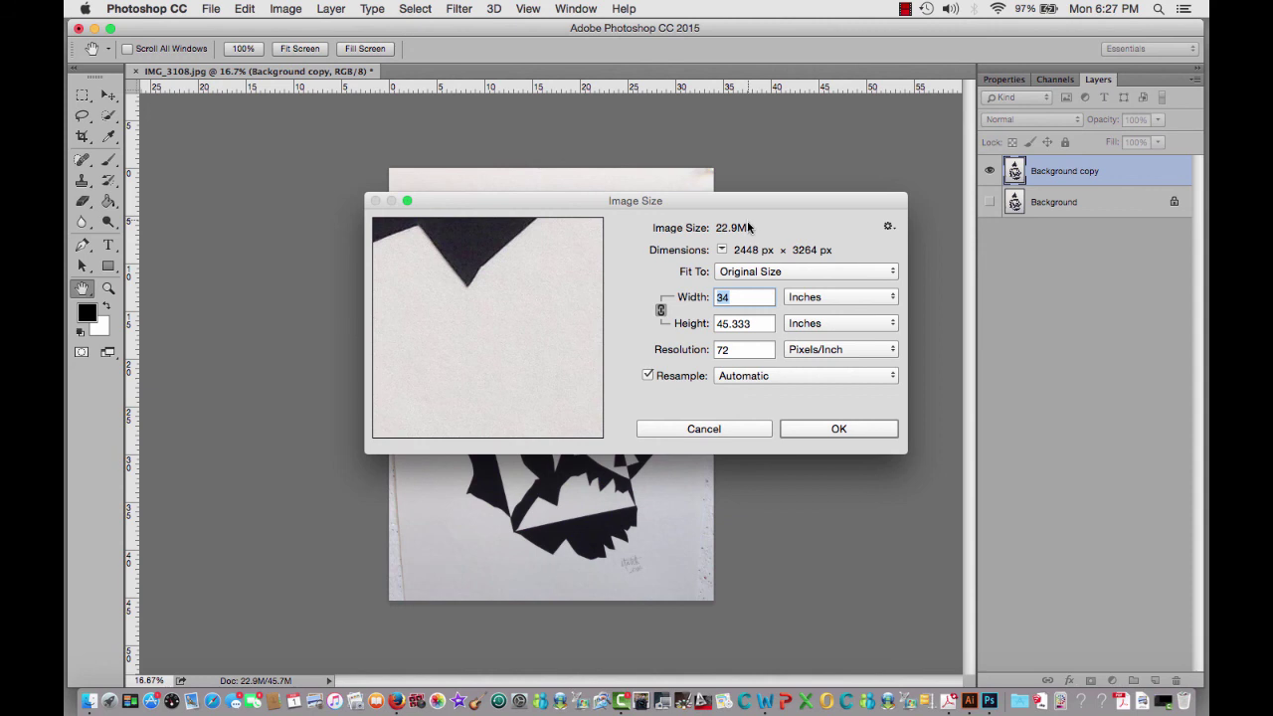
left_click(809, 426)
key("e")
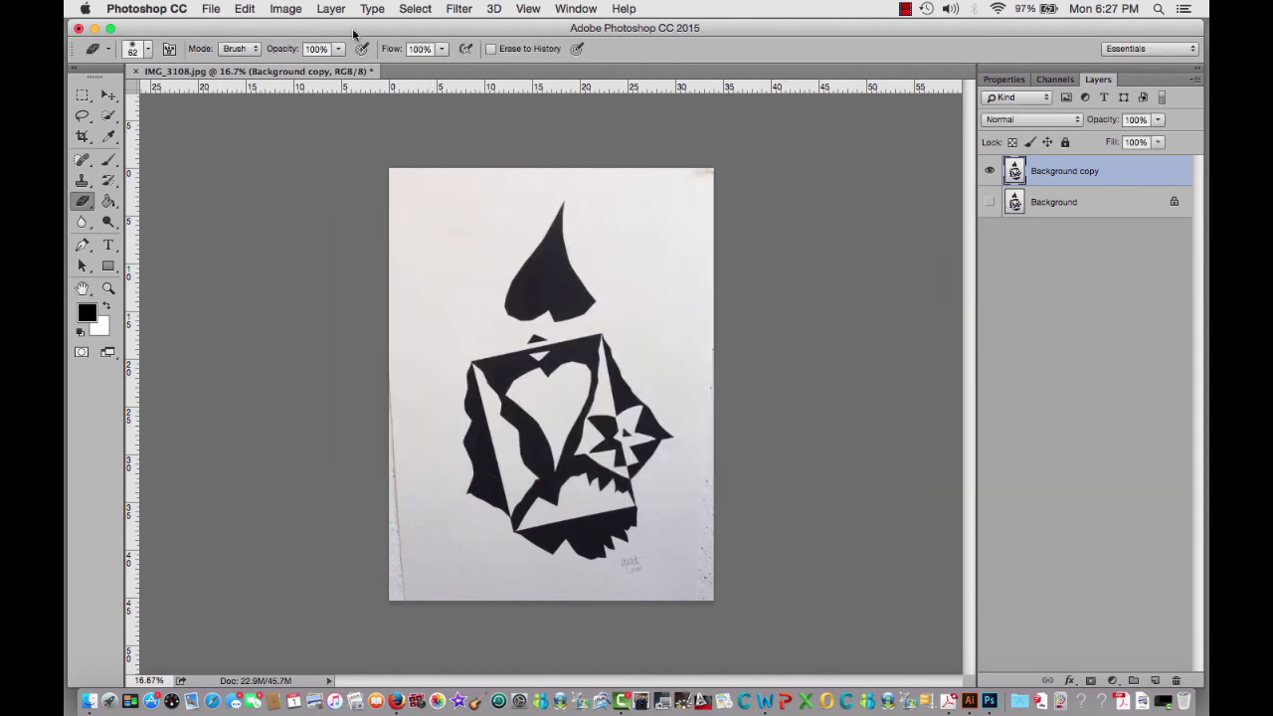
Convert the RGB image to Grayscale mode again, keeping the layers unmerged and discarding the color information
left_click(285, 9)
mouse_move(290, 54)
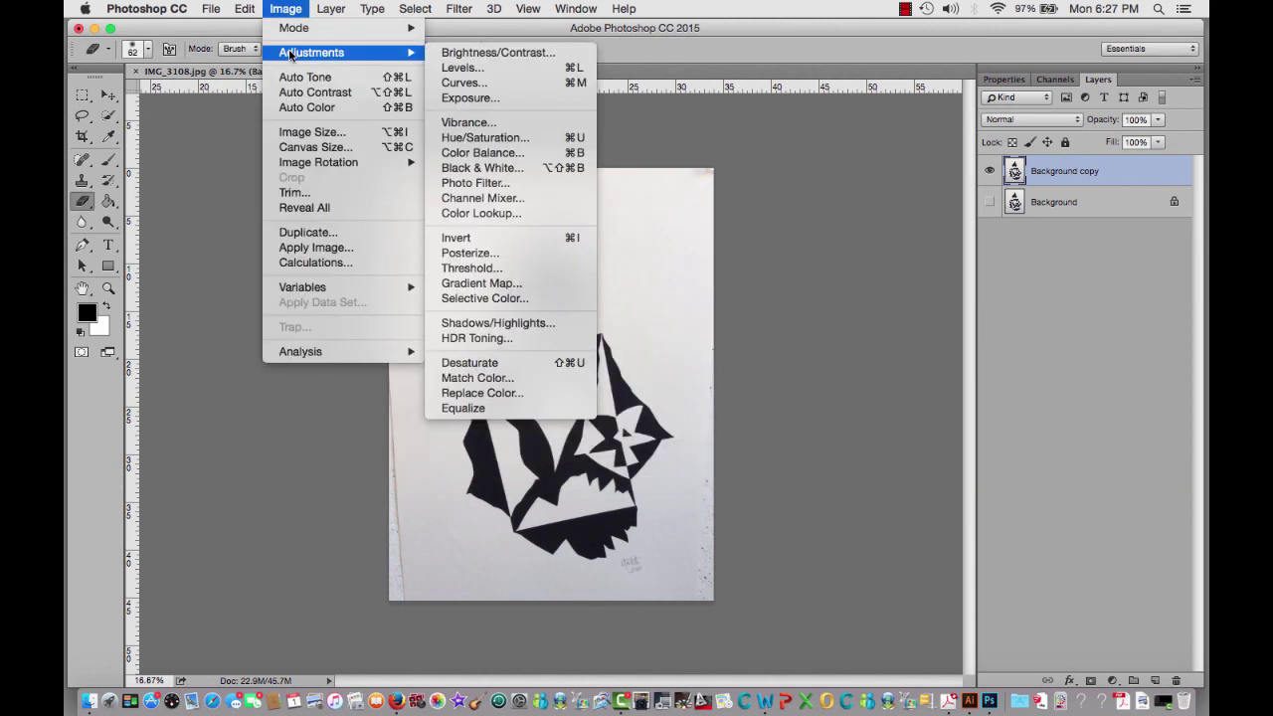
mouse_move(296, 28)
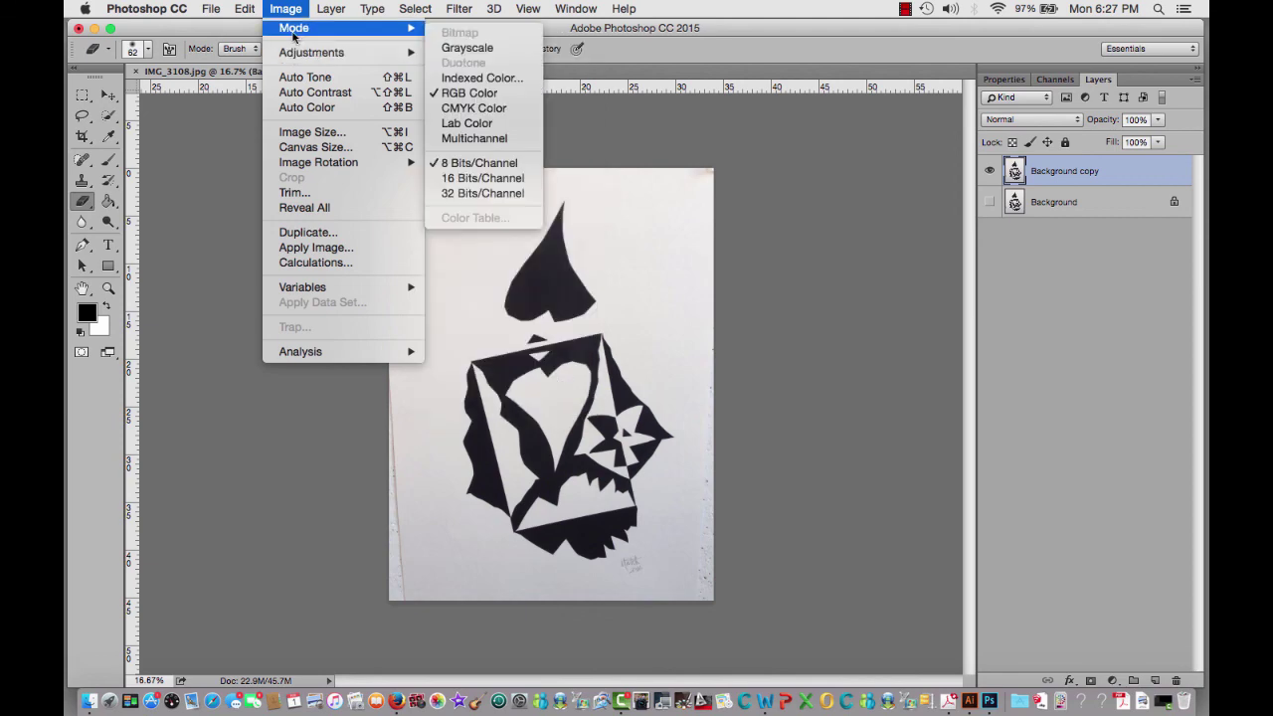
left_click(445, 44)
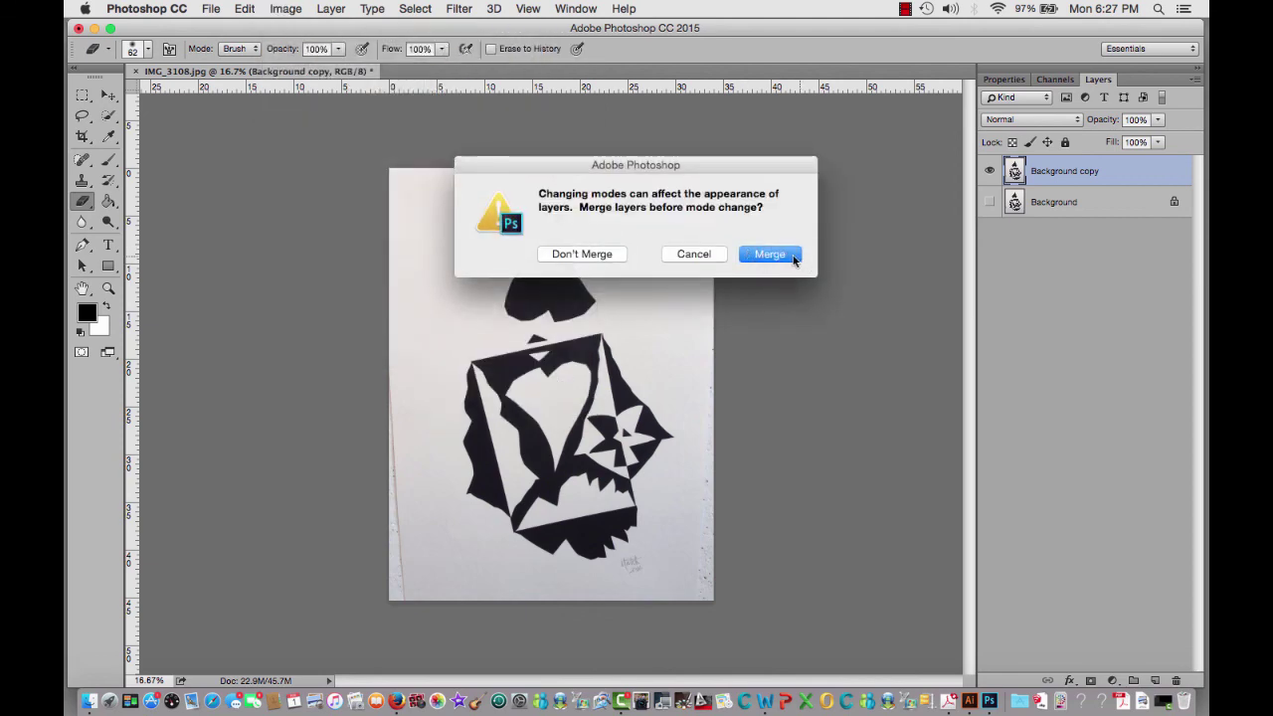
left_click(601, 248)
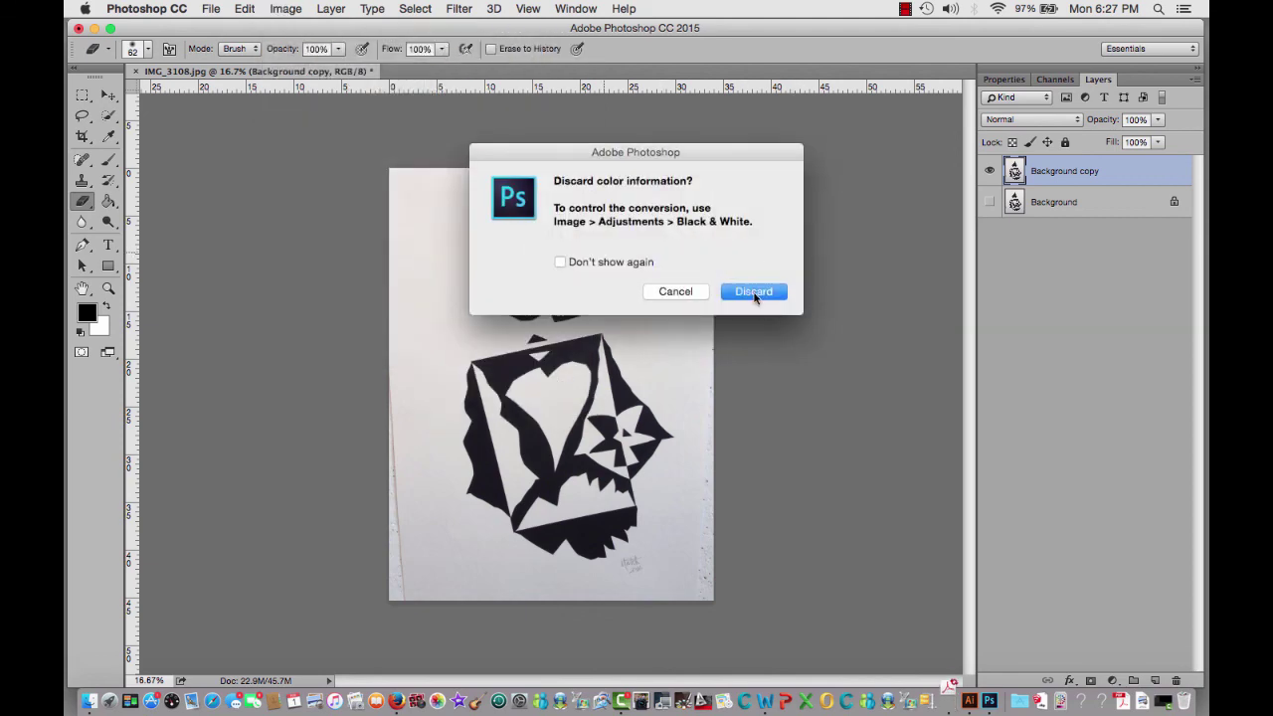
left_click(756, 289)
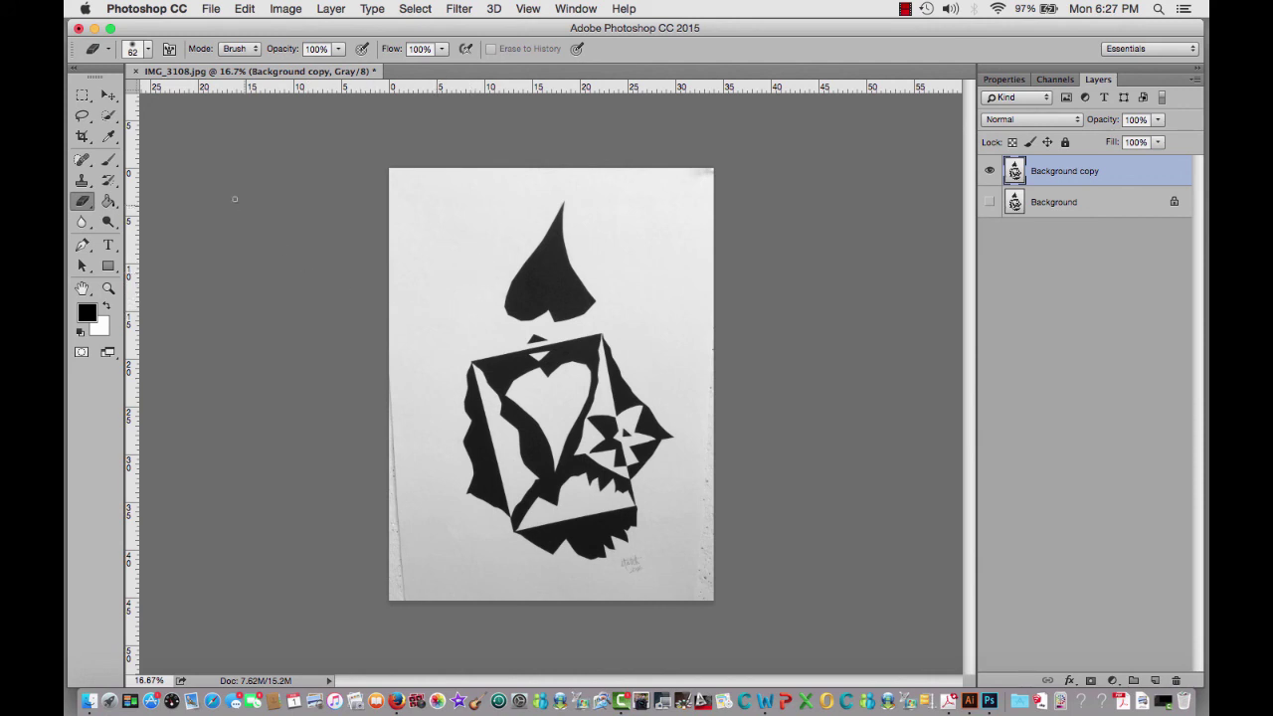
Activate the Crop tool with the W x H x Resolution option and clear its stored size and resolution values
left_click(82, 138)
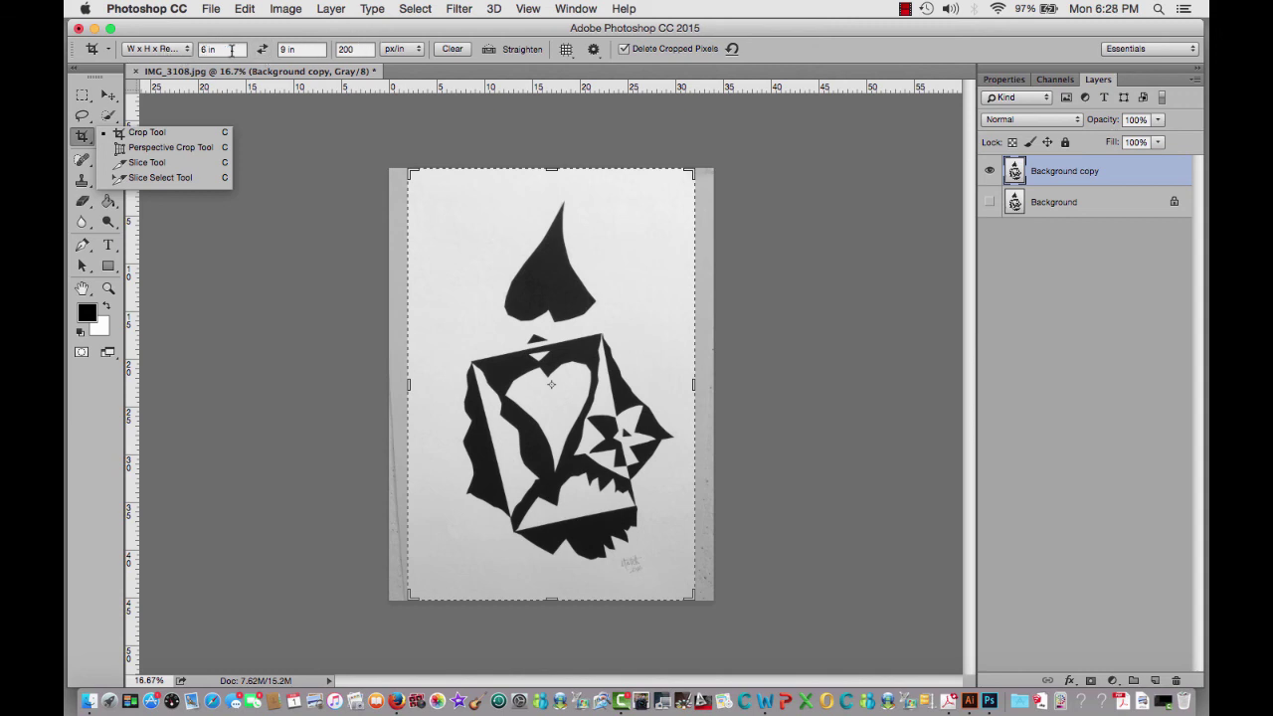
left_click(173, 103)
left_click(187, 49)
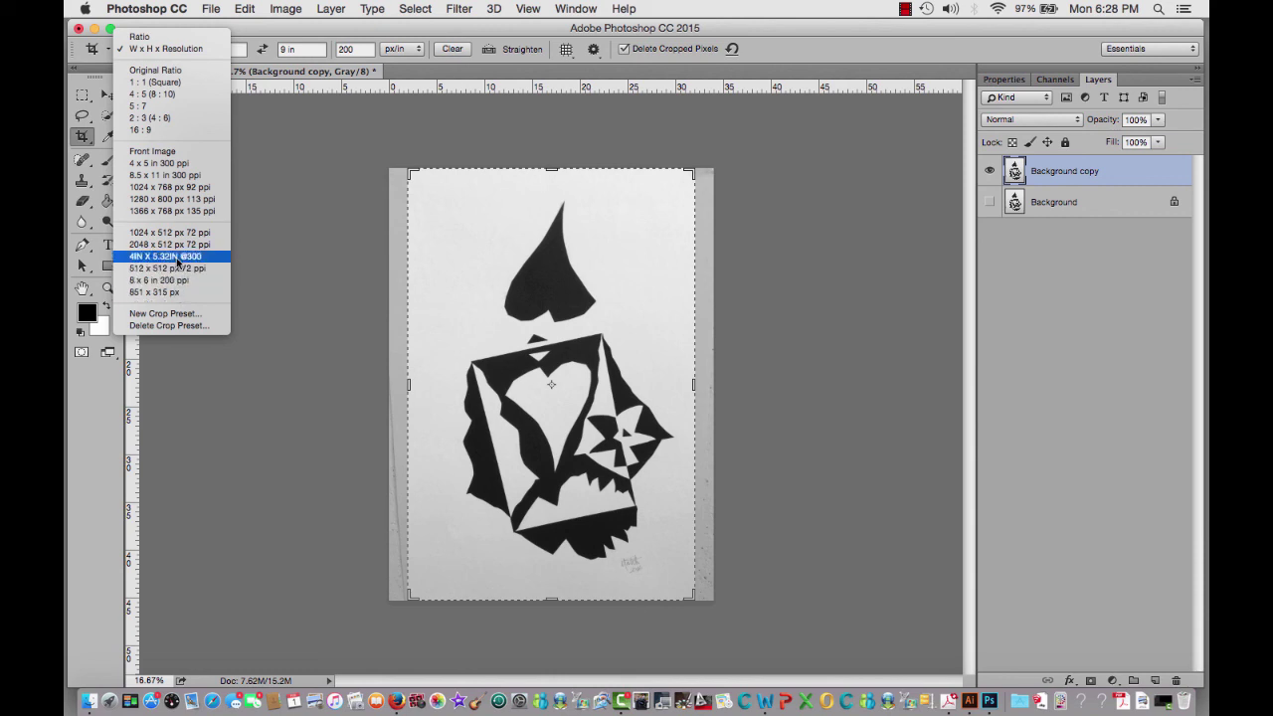
left_click(177, 56)
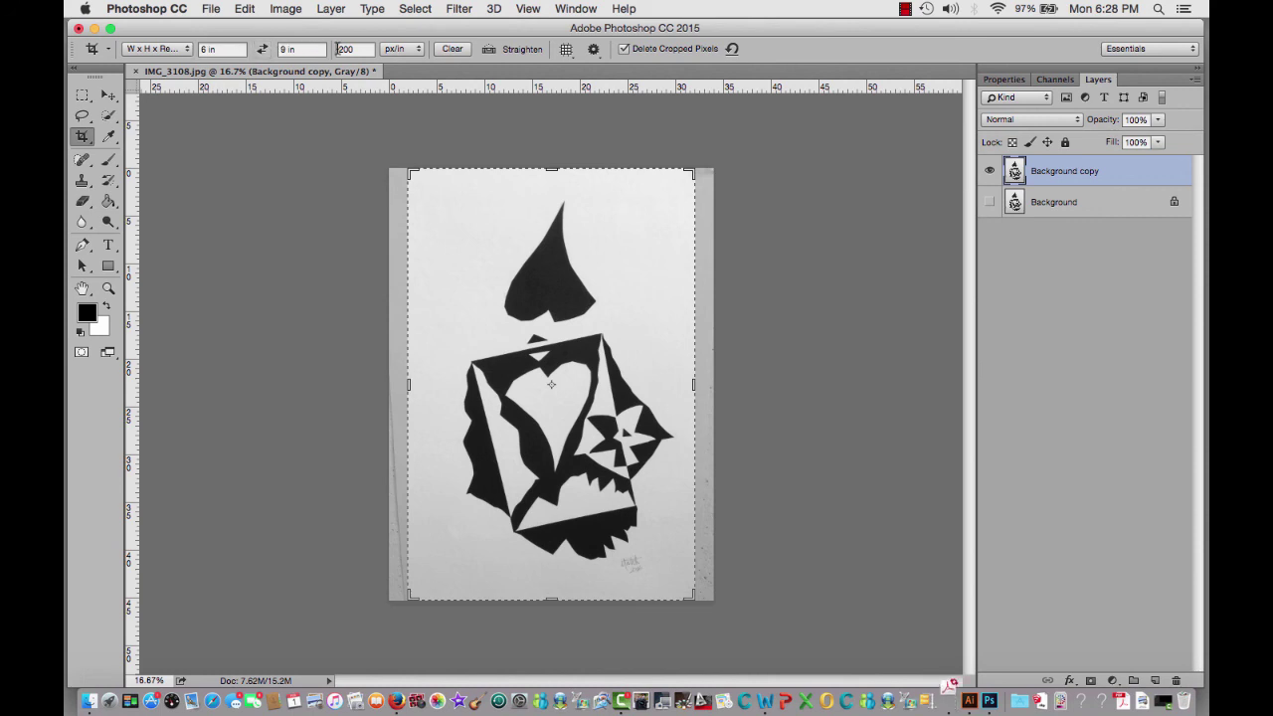
left_click(452, 49)
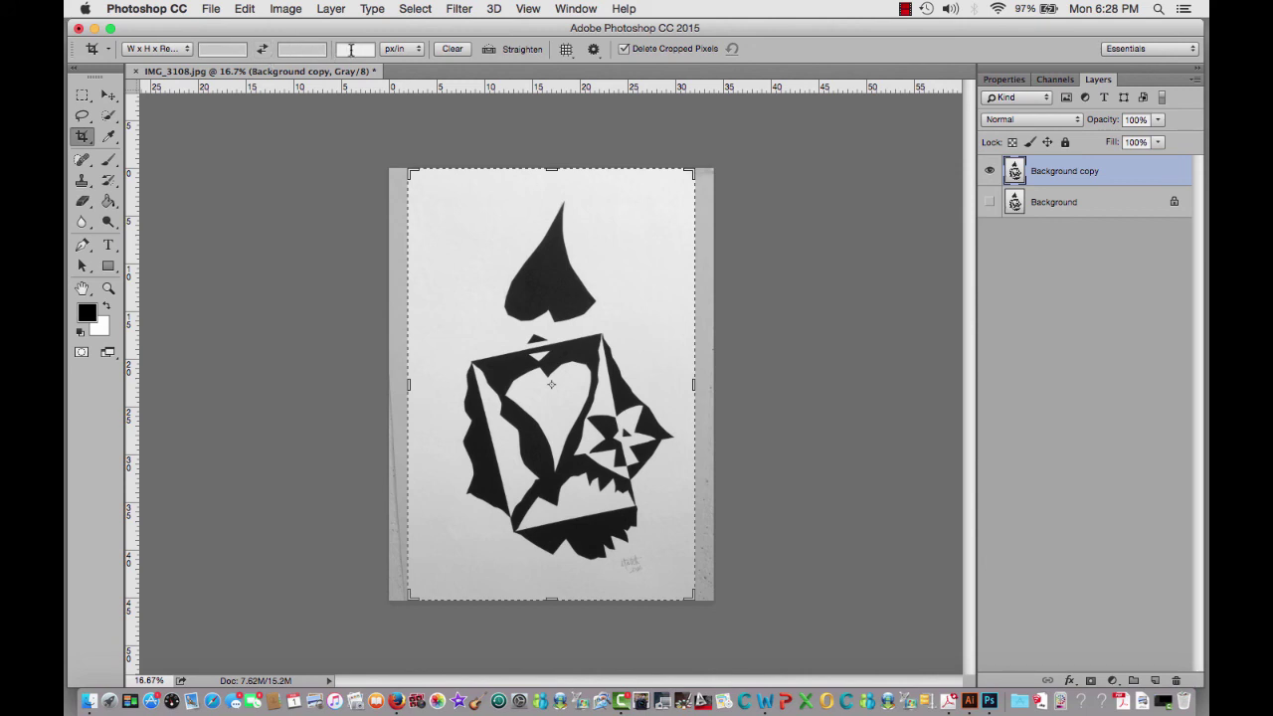
Set the crop width to 6 in, the height to 9 in and the resolution to 200 px/in
left_click(230, 49)
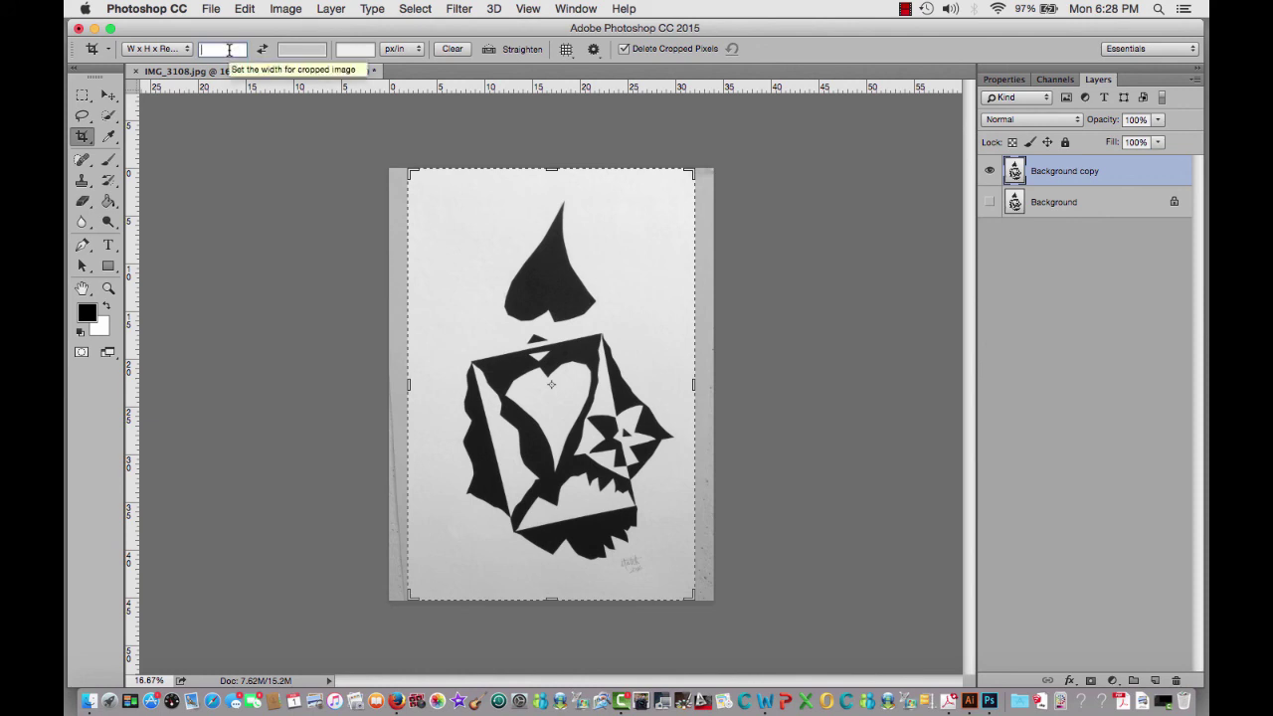
type("6in")
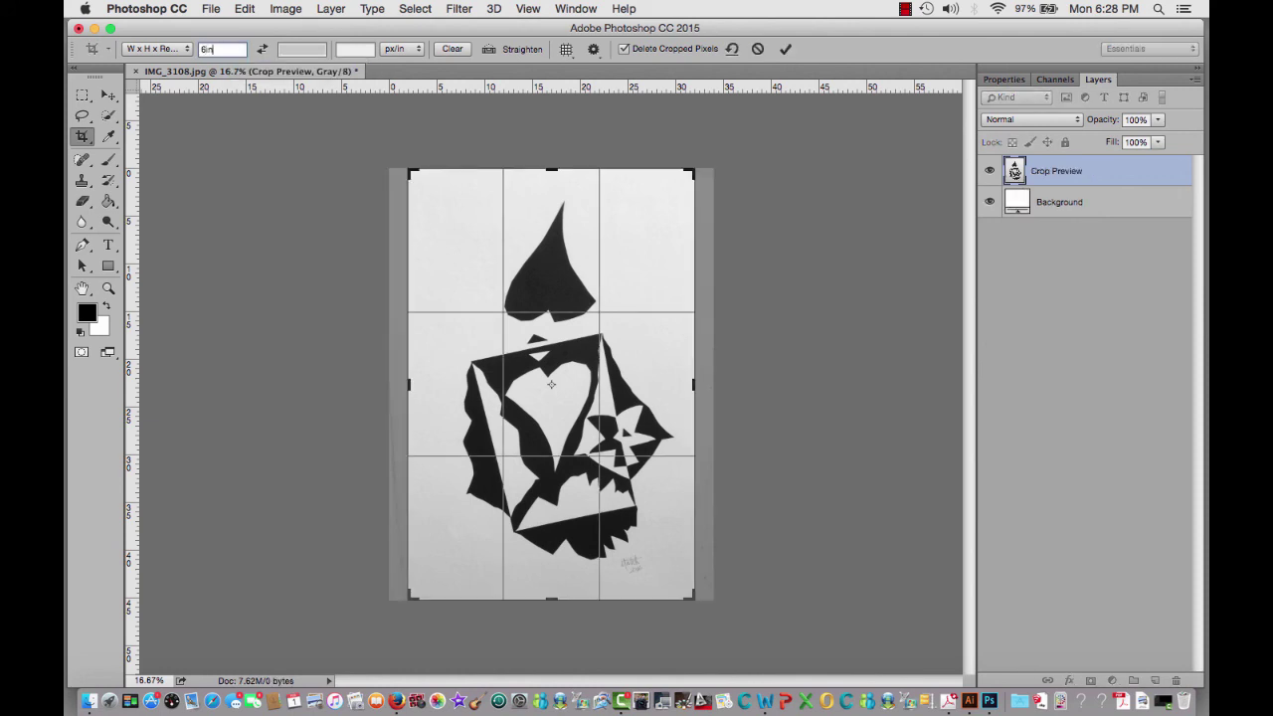
left_click(281, 48)
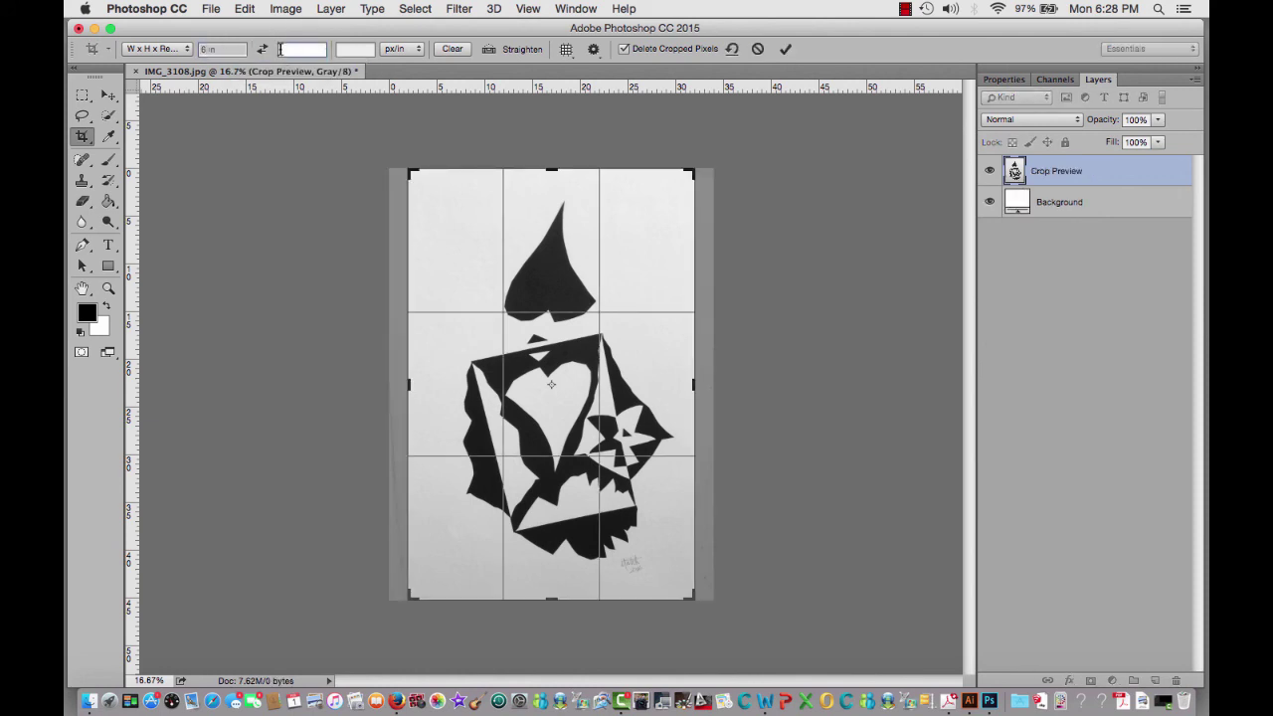
type("9 in")
left_click(356, 49)
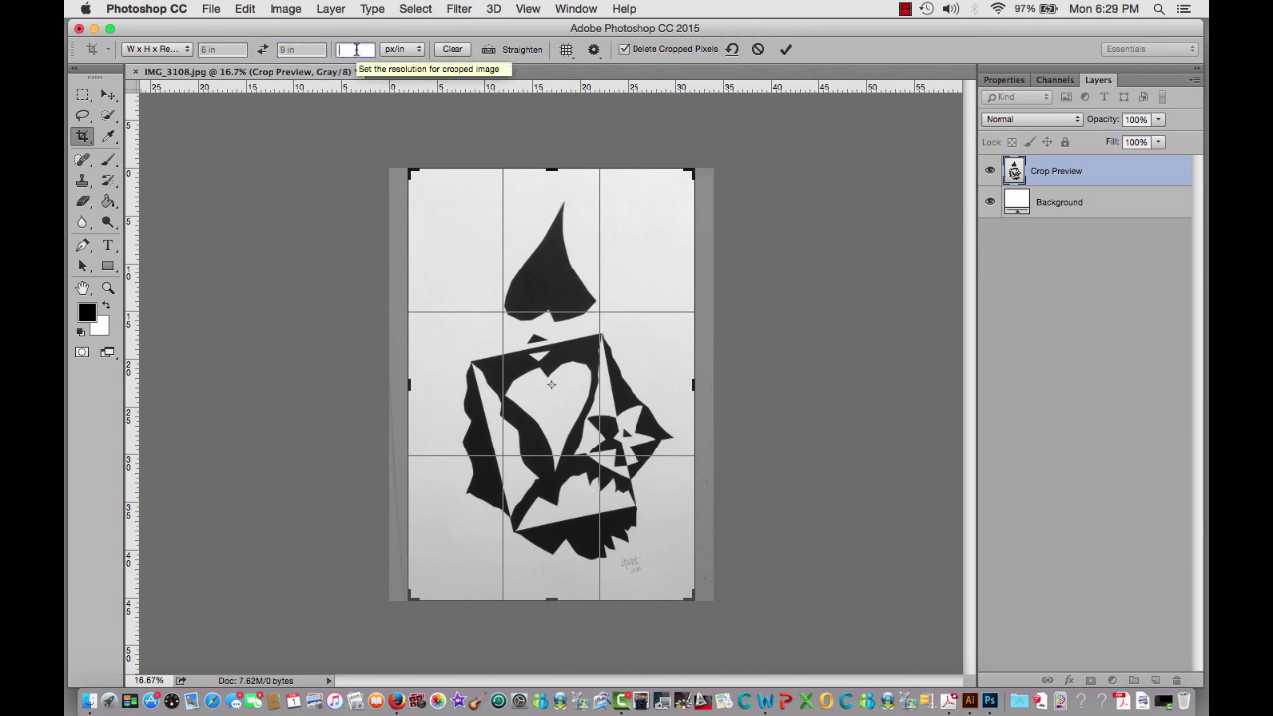
type("200")
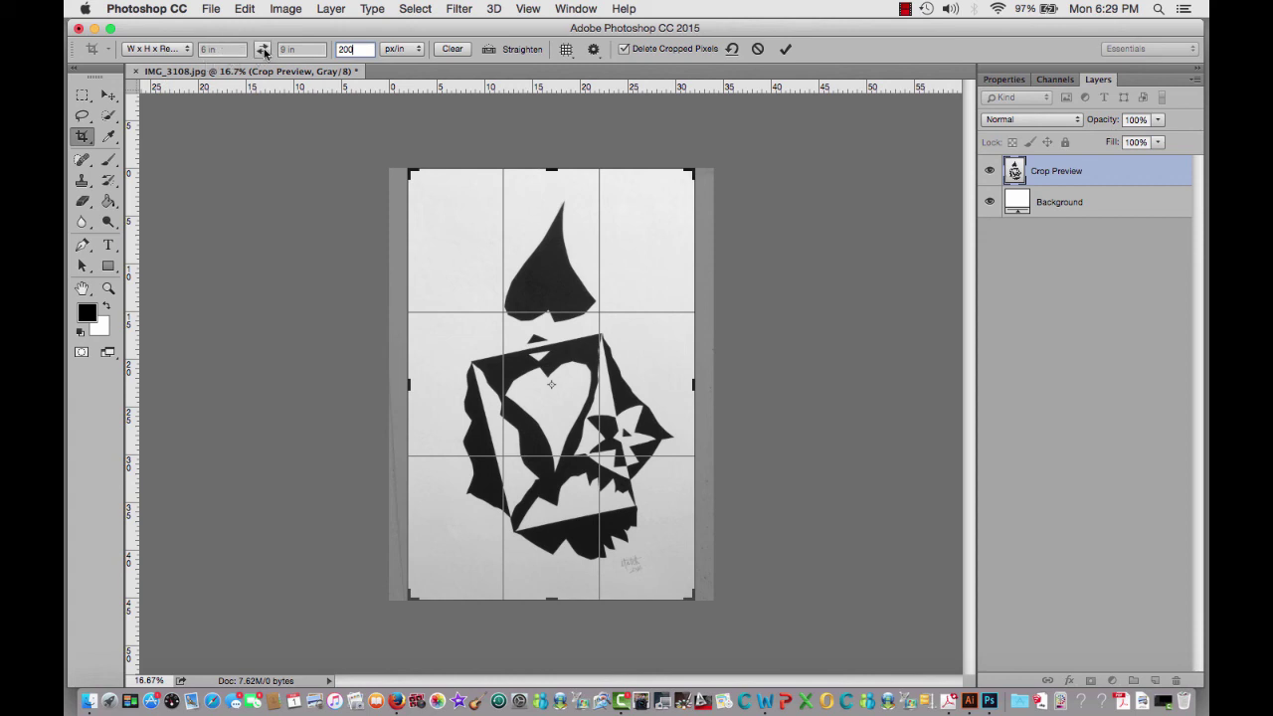
Swap the crop's width and height to a landscape frame, and swap them back to portrait
left_click(263, 51)
left_click(263, 50)
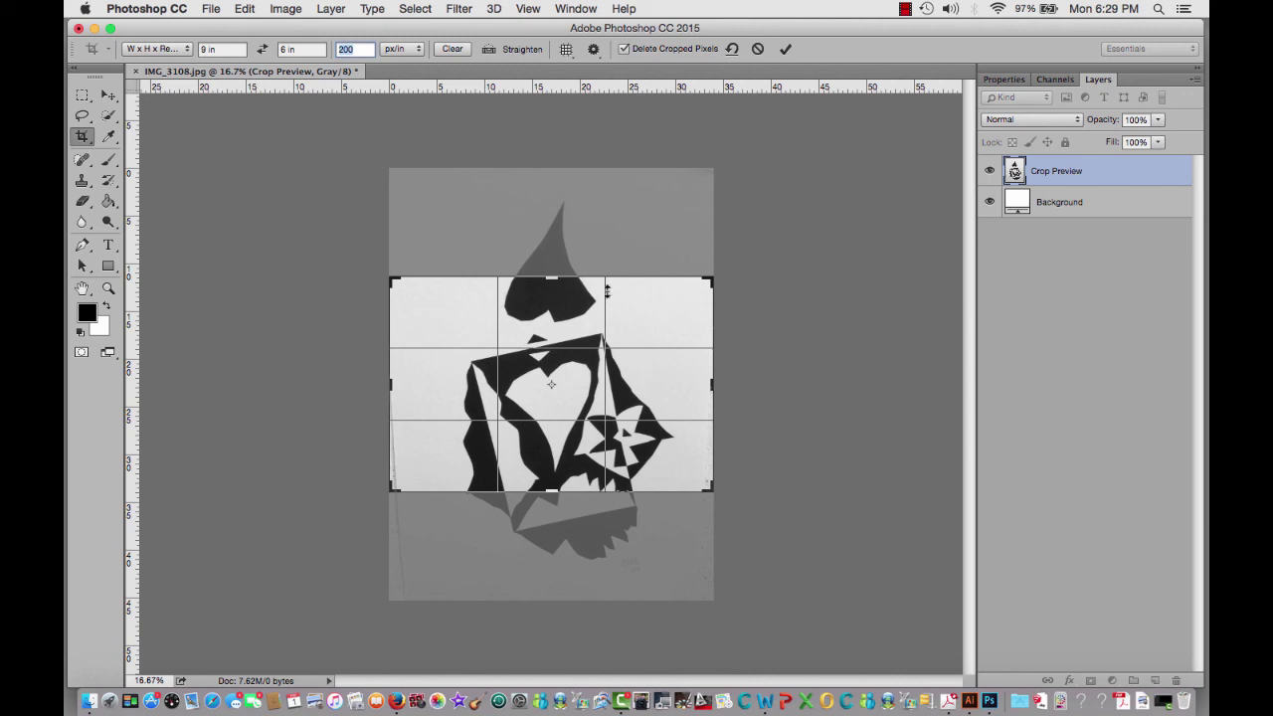
left_click(262, 50)
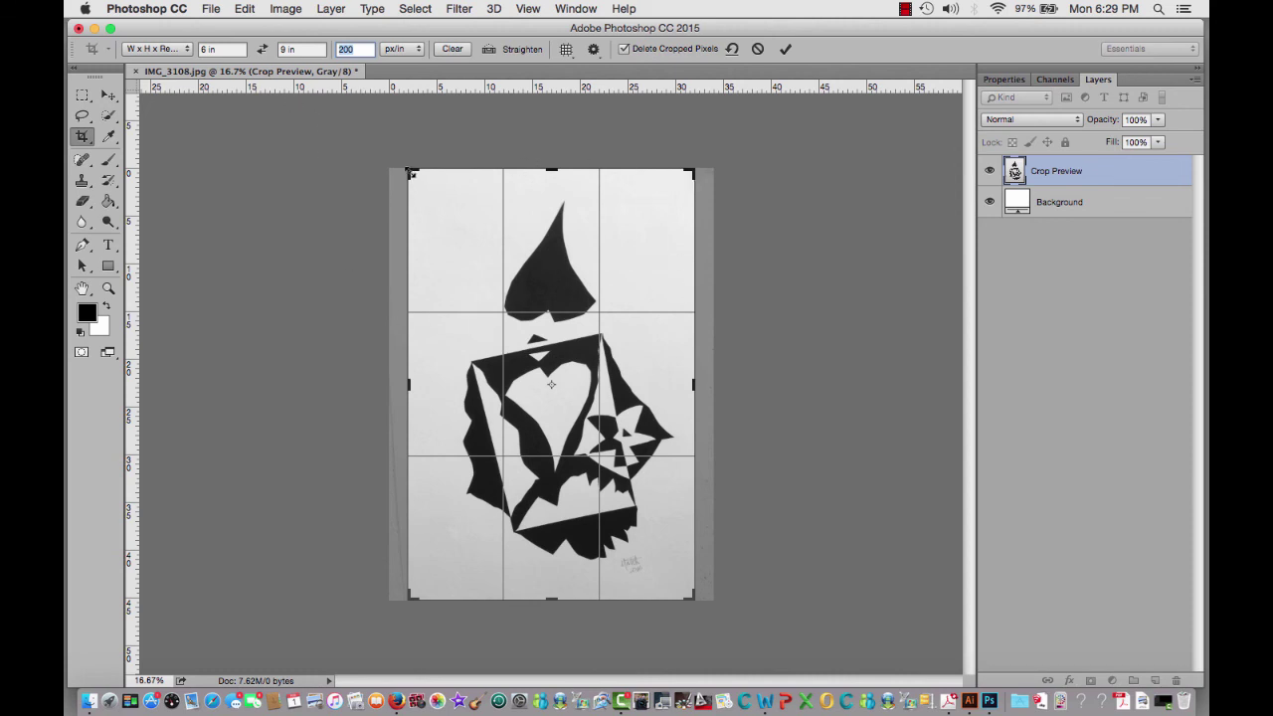
Shrink the crop frame slightly to exclude the marked paper edges around the artwork, and apply the crop
left_click_drag(410, 173, 418, 183)
left_click_drag(507, 302, 514, 319)
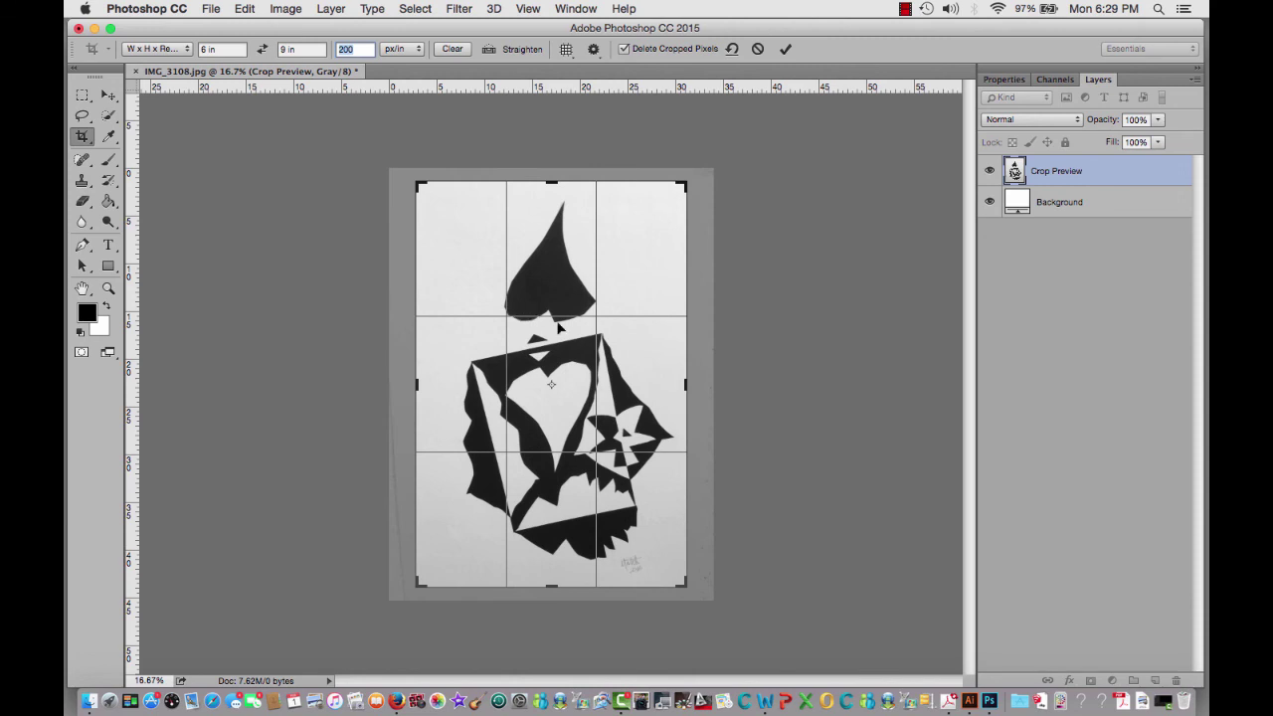
left_click_drag(558, 328, 548, 364)
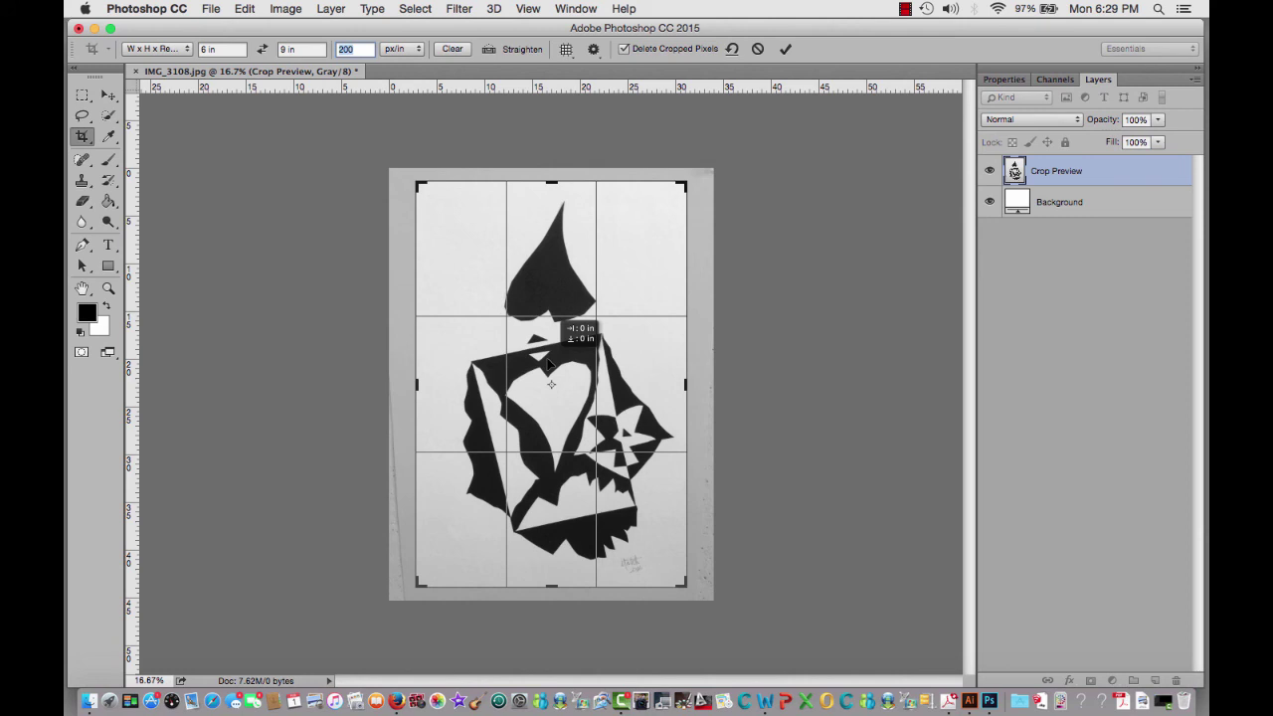
left_click_drag(548, 366, 548, 366)
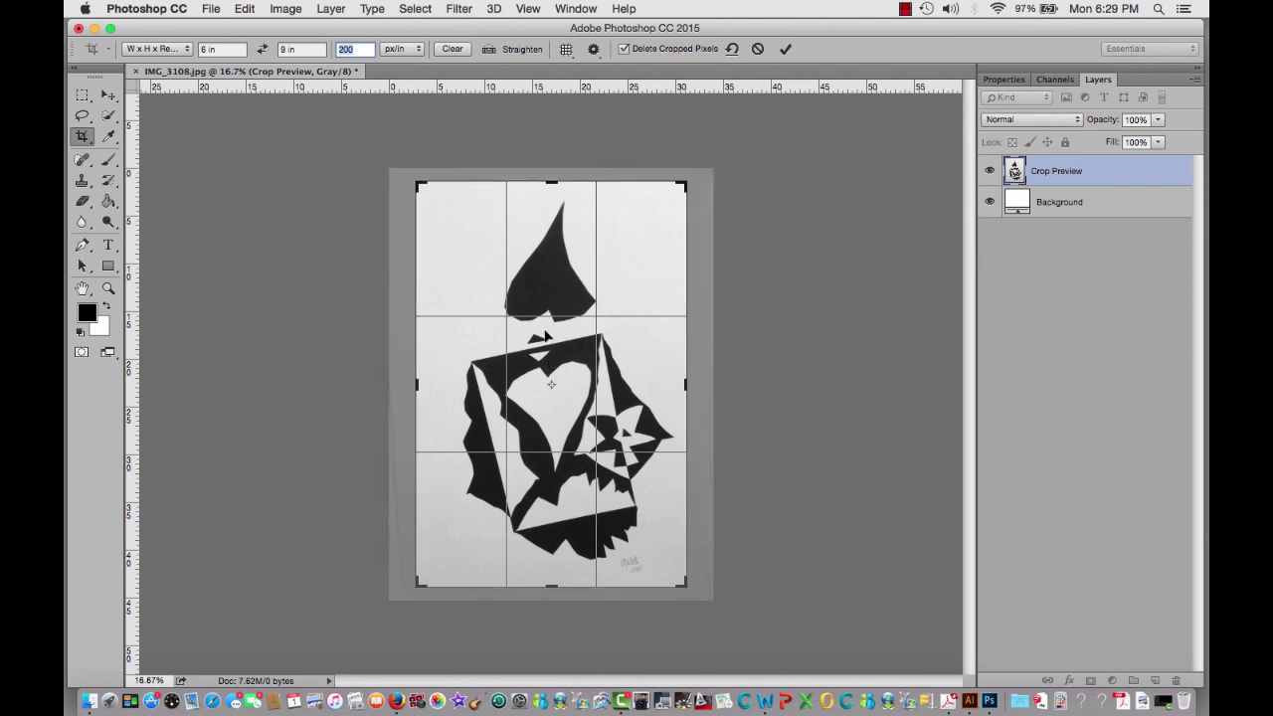
left_click(545, 338)
key("Return")
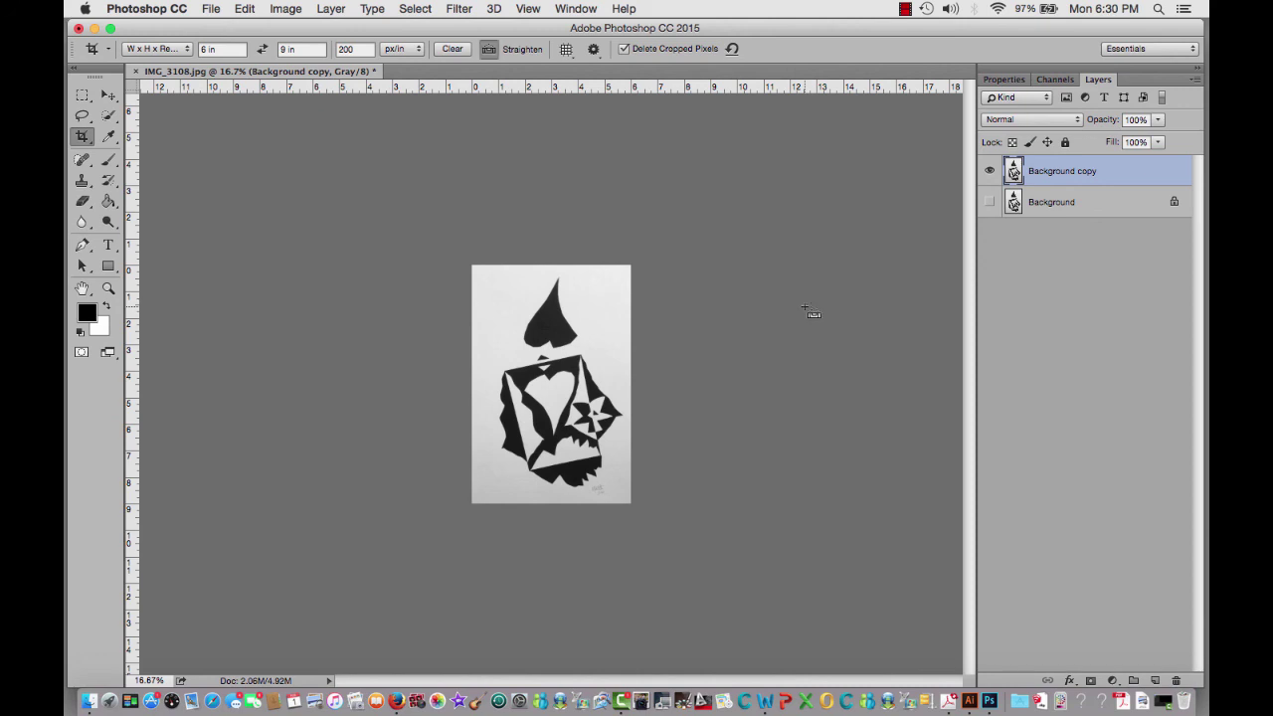
Enlarge the view of the cropped artwork and check its dimensions and resolution in Image Size
key("super+plus")
key("super+plus")
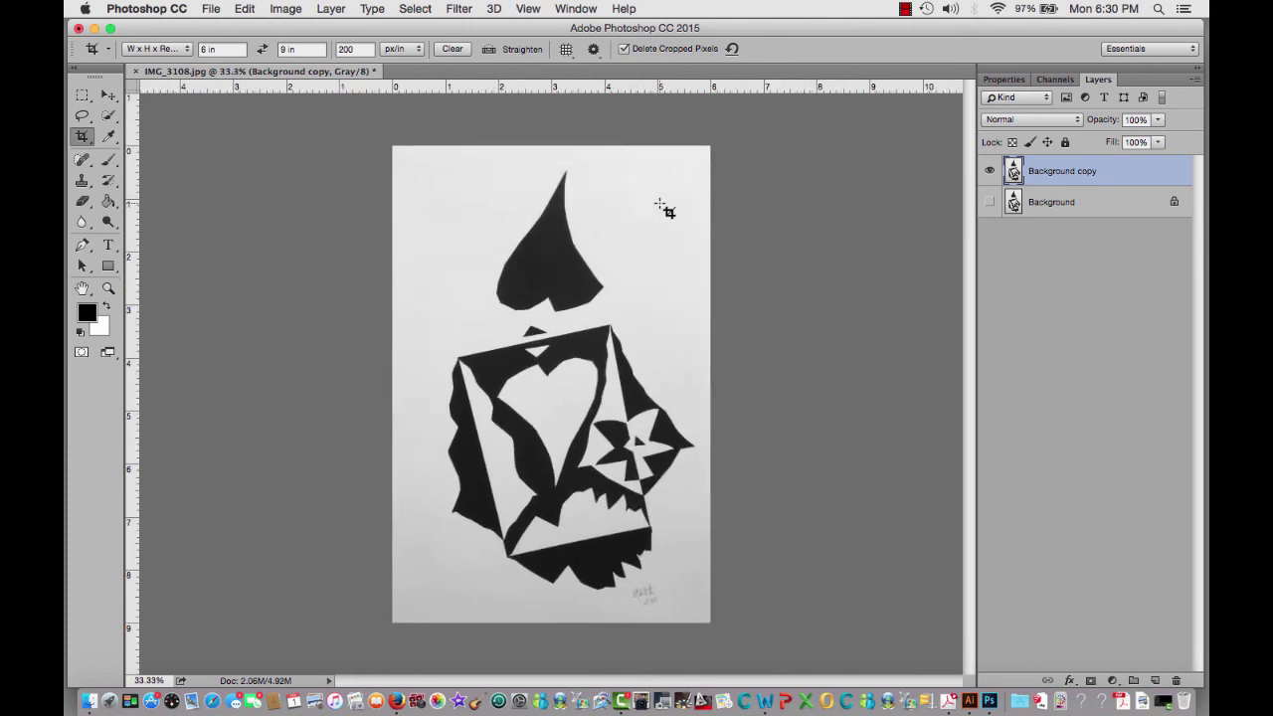
left_click(283, 9)
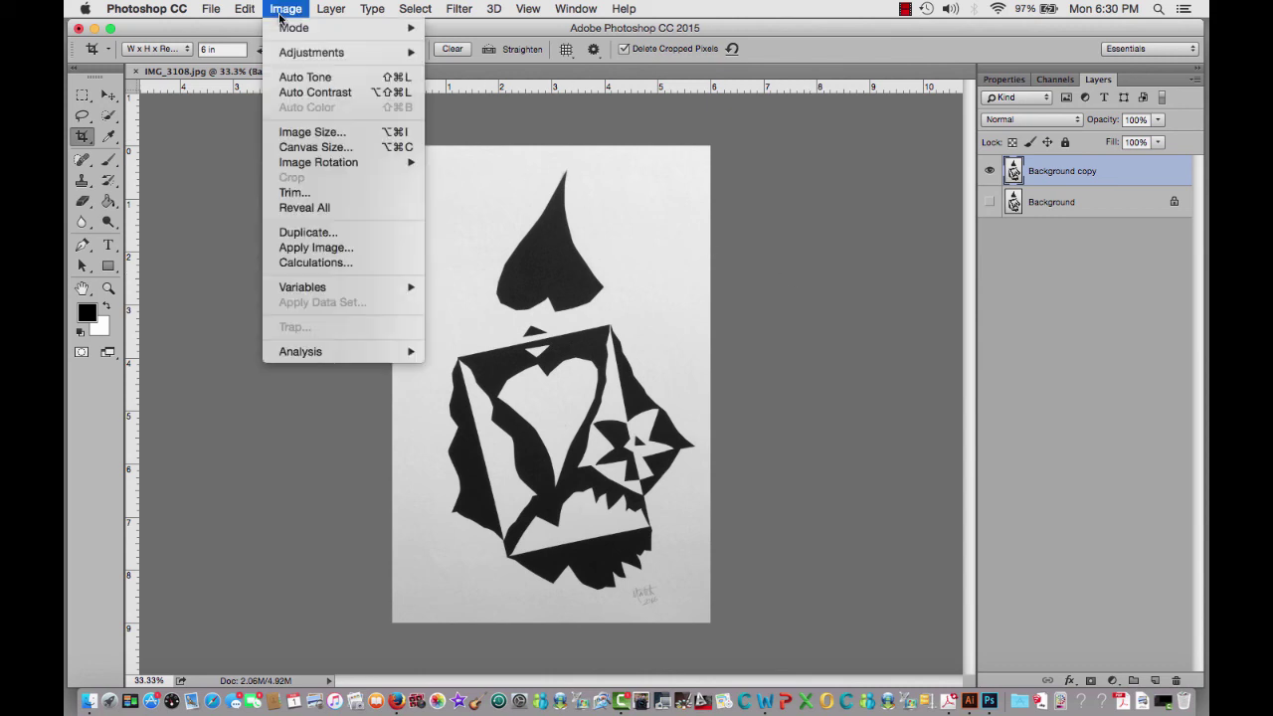
left_click(295, 132)
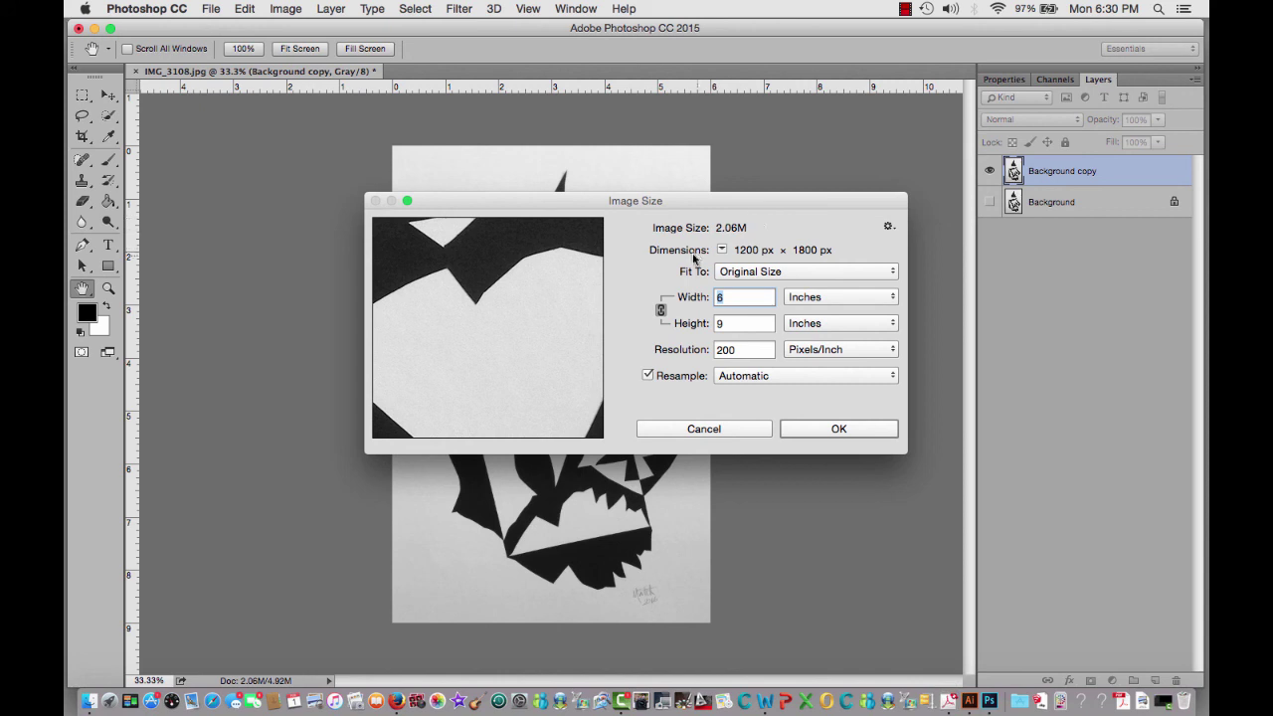
left_click(826, 429)
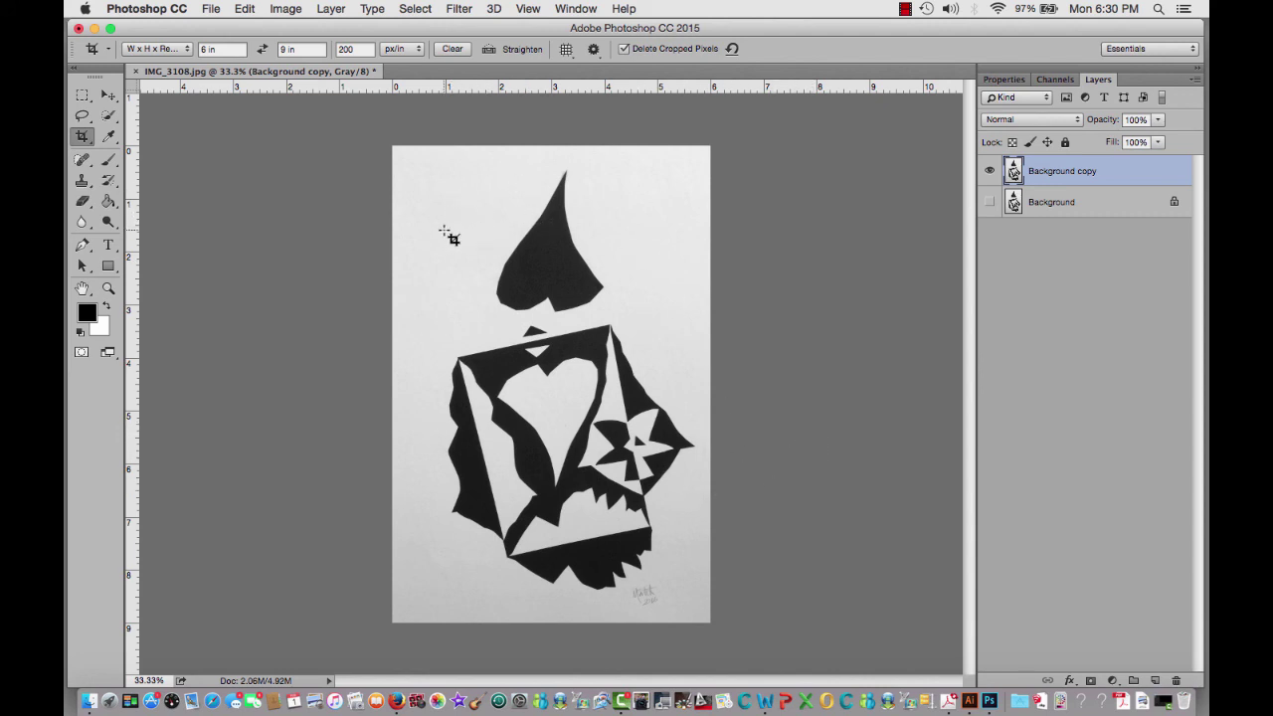
Open Levels for the Background copy layer and set the white input level to 235 and the black input level to 14
left_click(285, 9)
mouse_move(299, 52)
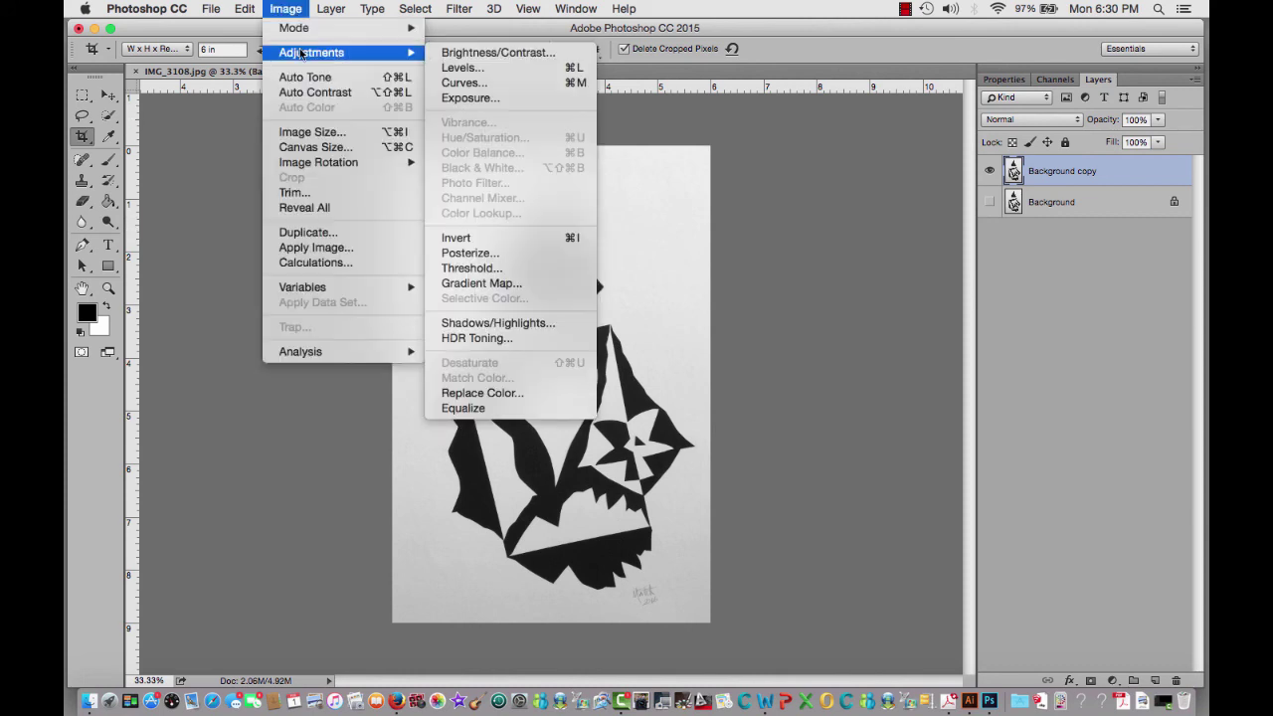
left_click(439, 69)
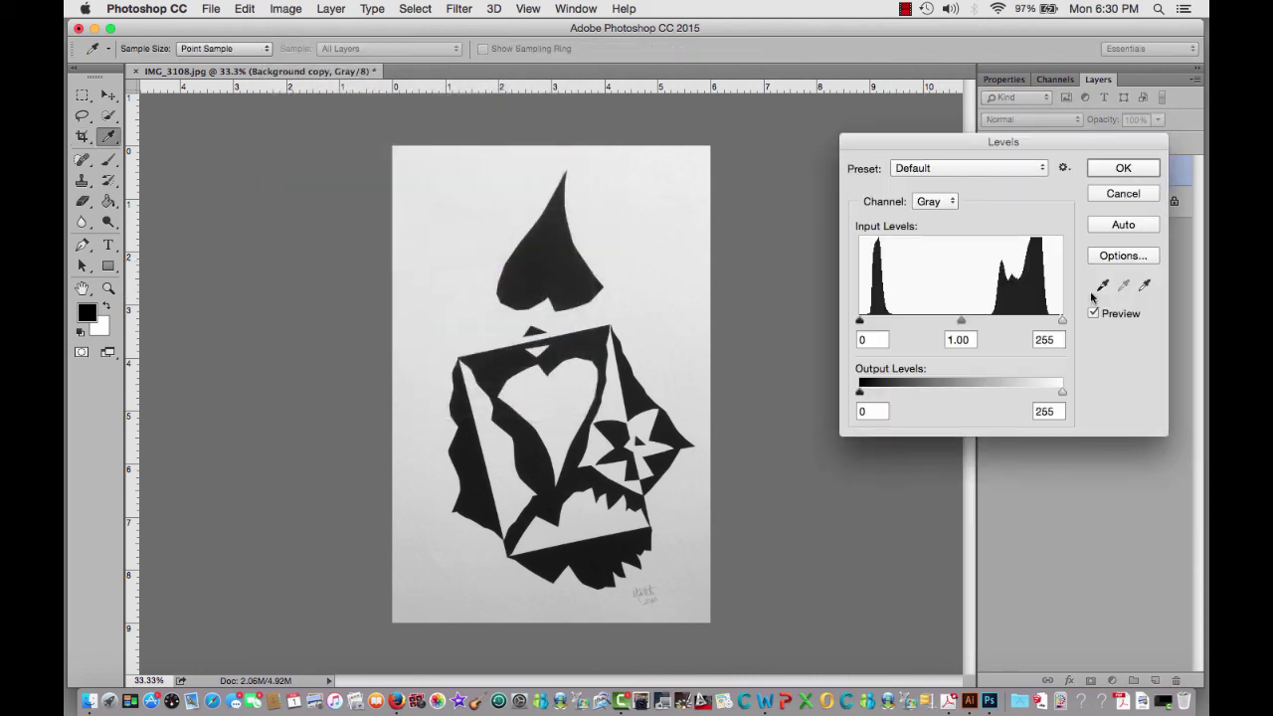
left_click_drag(961, 136, 862, 114)
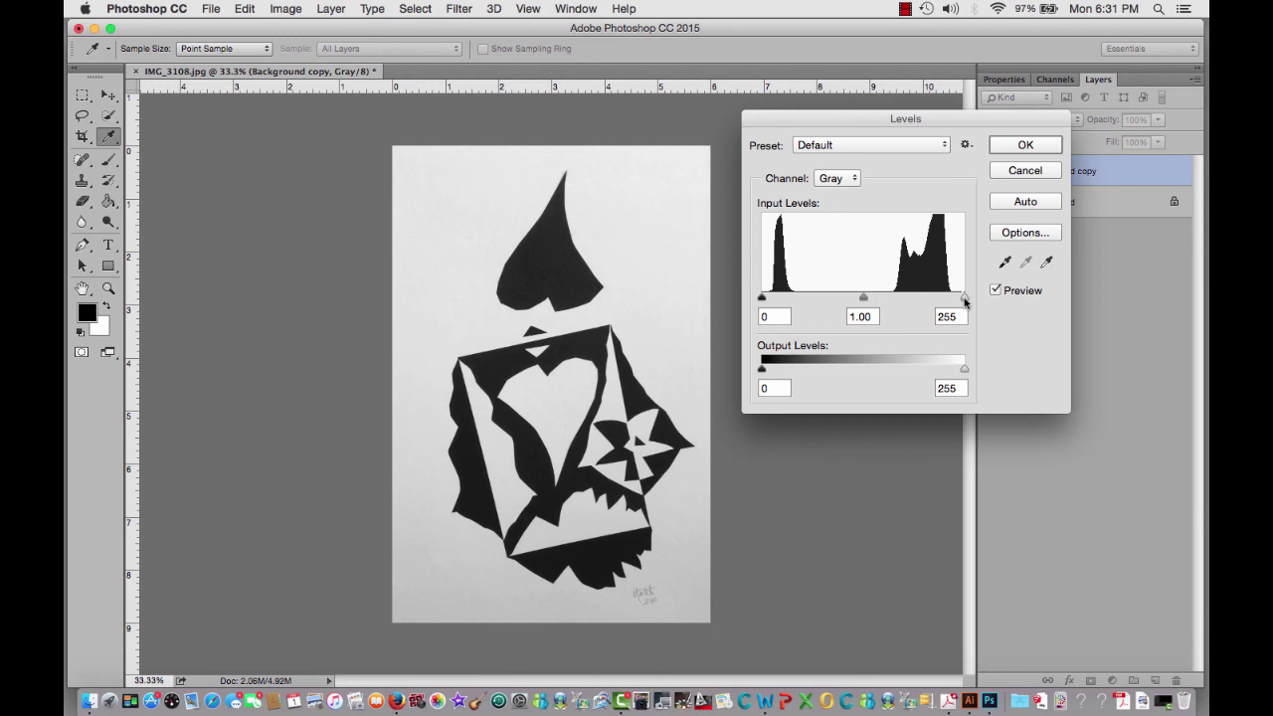
left_click_drag(965, 302, 948, 299)
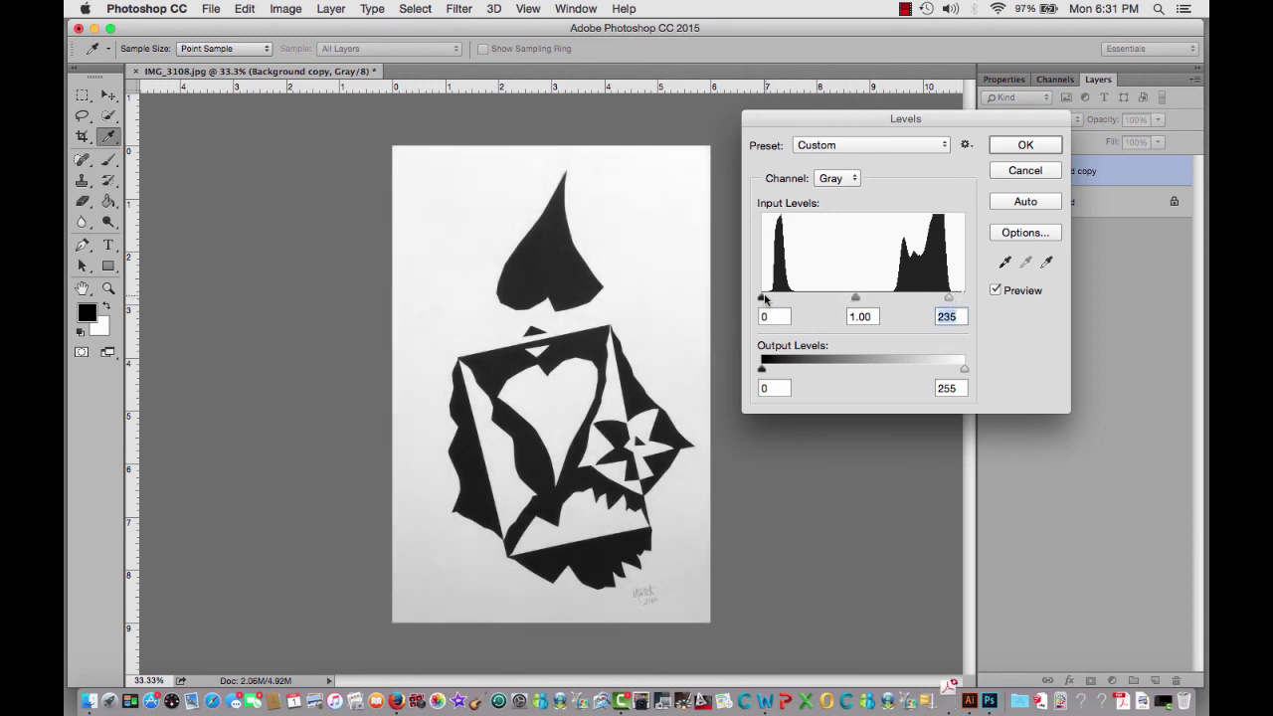
left_click_drag(765, 299, 774, 299)
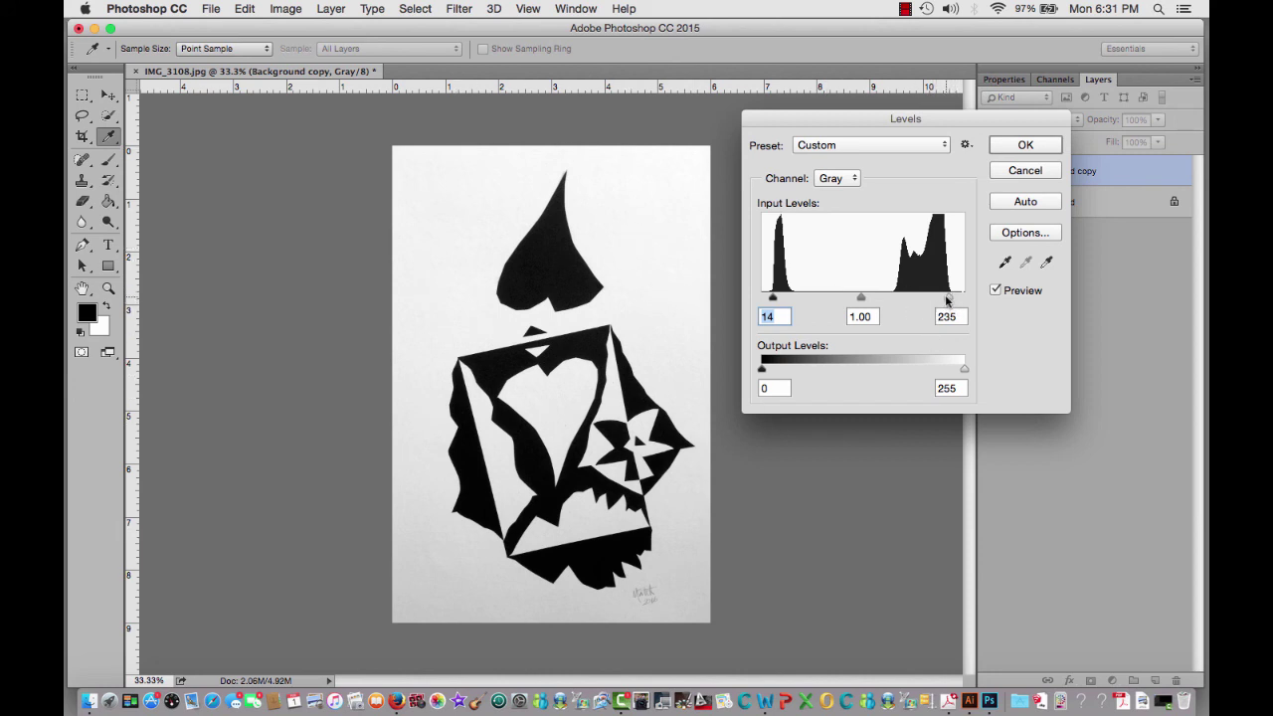
Set the white input level to 197 and the black input level to 37, and apply the Levels adjustment
left_click_drag(948, 298, 918, 301)
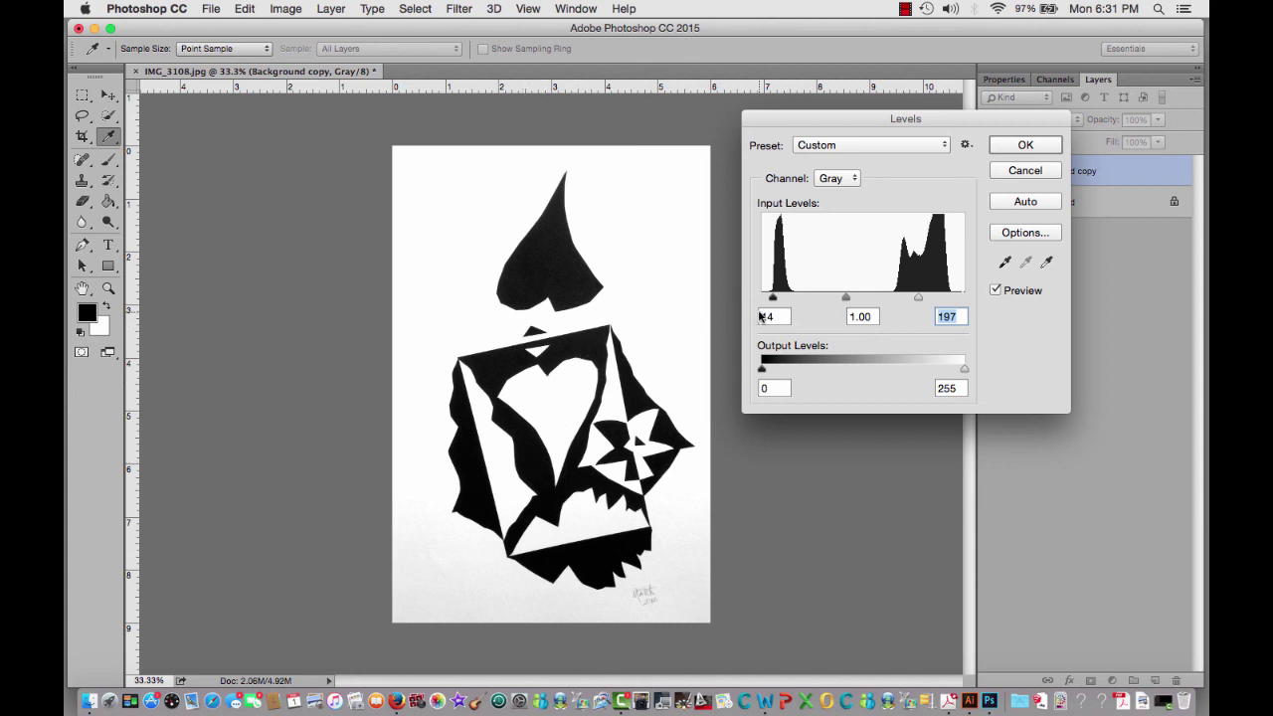
left_click_drag(773, 297, 792, 304)
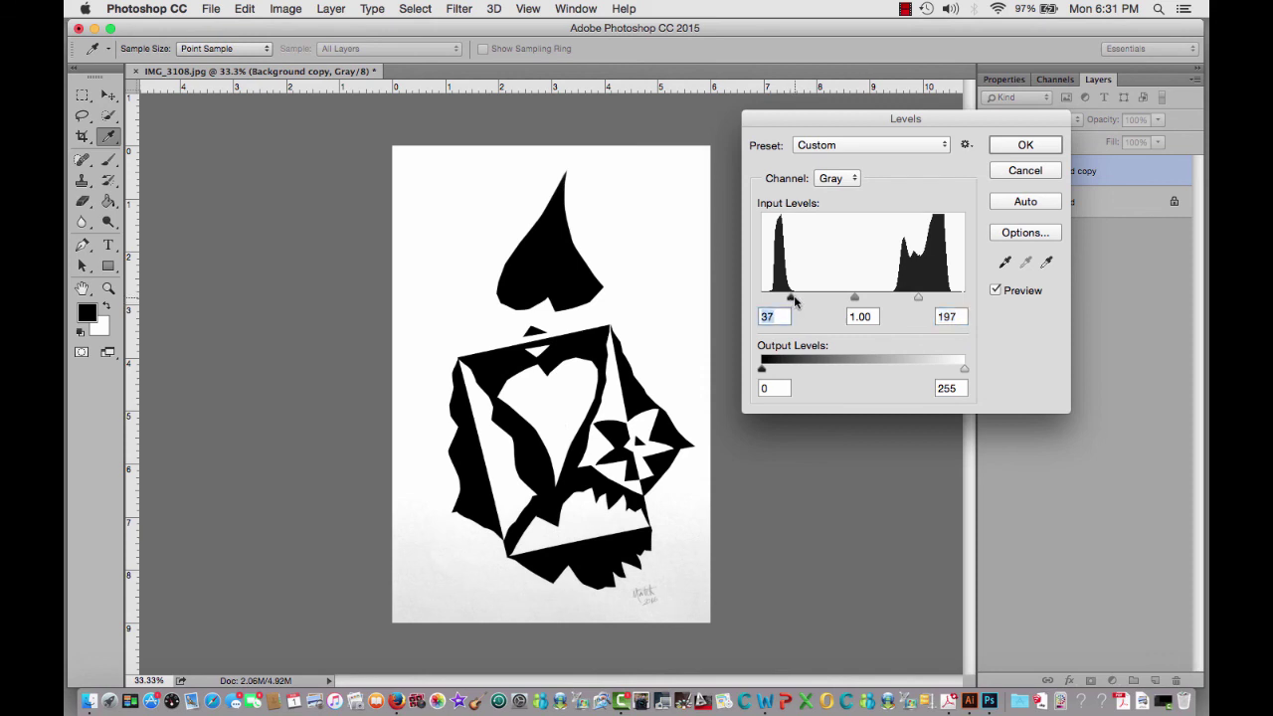
left_click(1045, 148)
key("c")
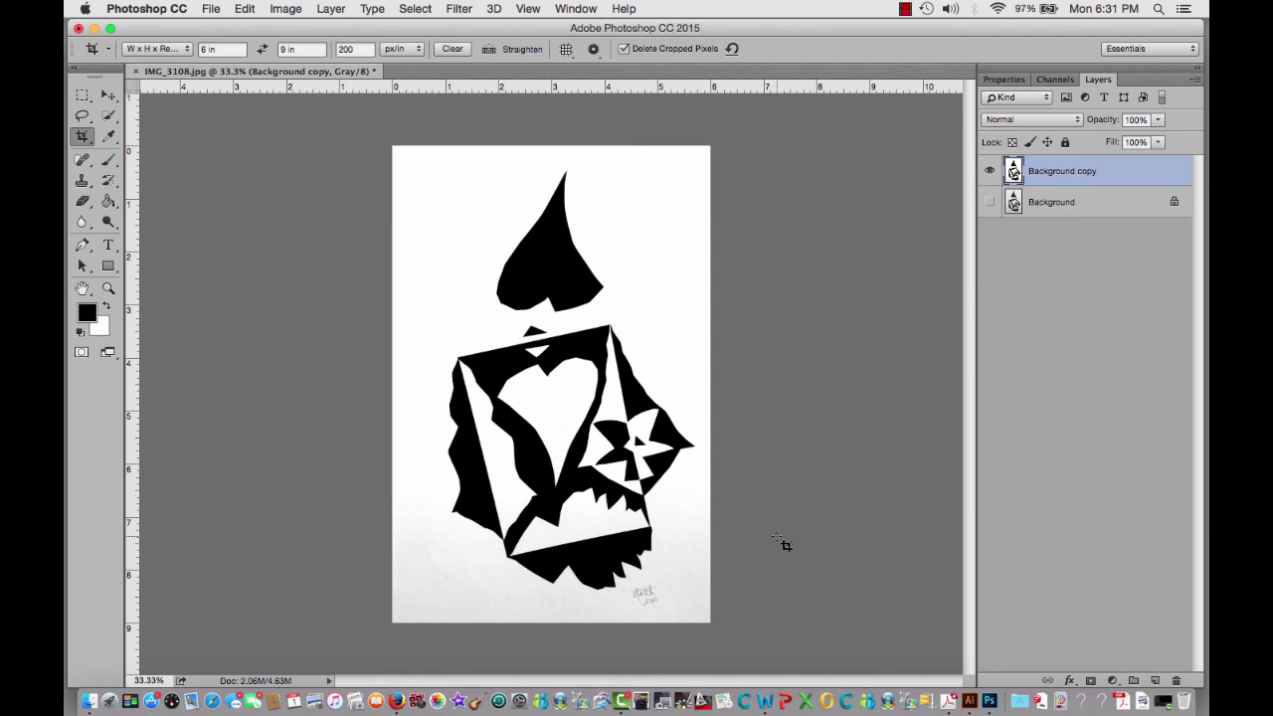
Choose the Eraser tool and set its brush to 36 px with 100% hardness
key("super+plus")
scroll(782, 542, "down", 3)
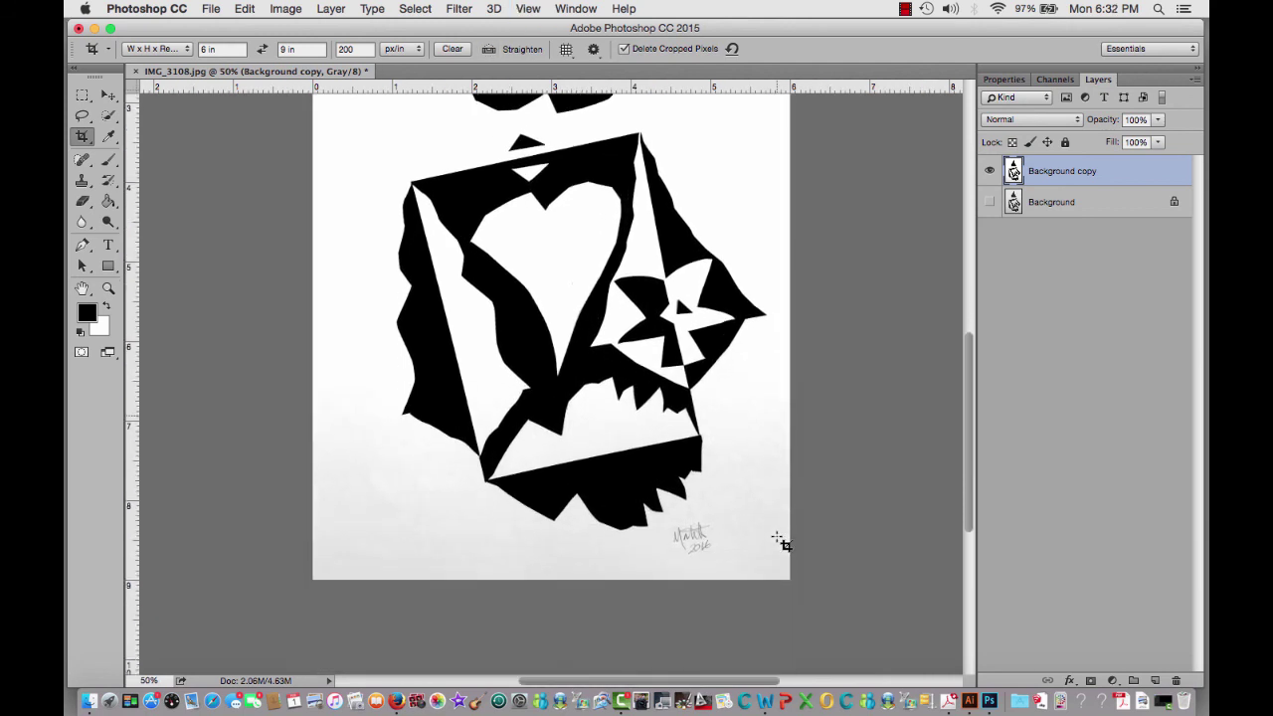
scroll(783, 542, "down", 2)
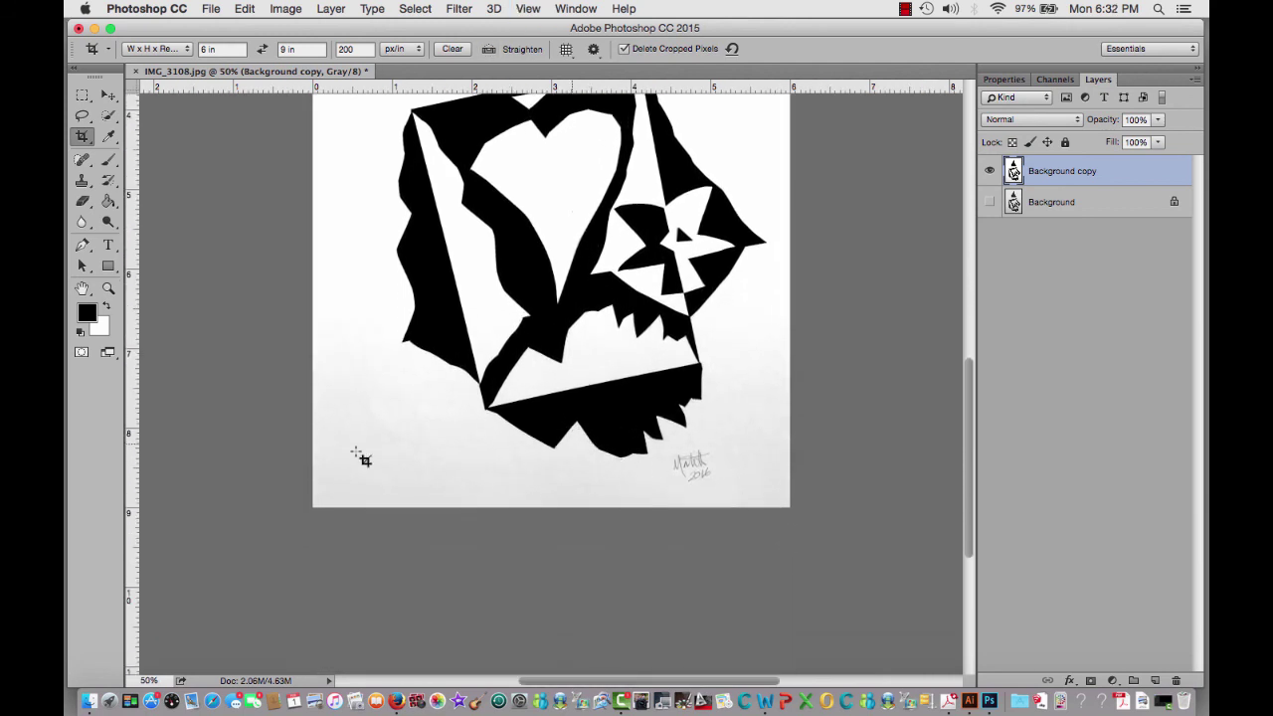
left_click(84, 201)
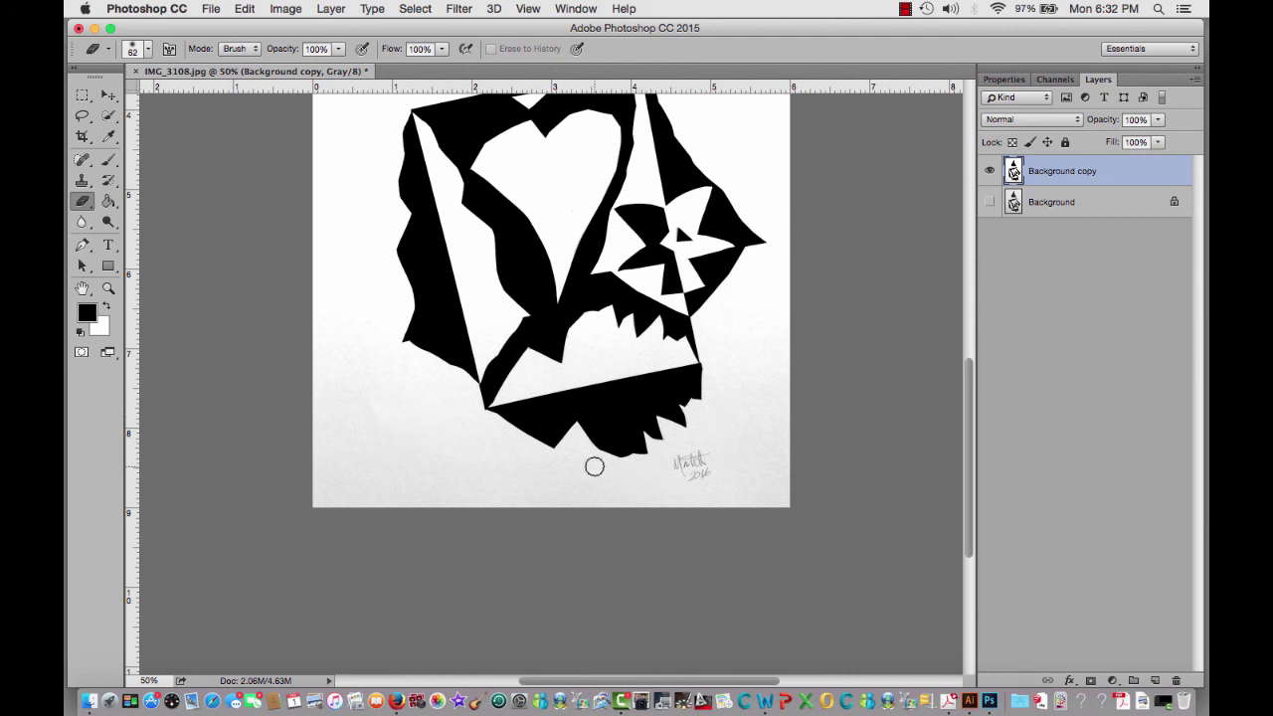
left_click(149, 50)
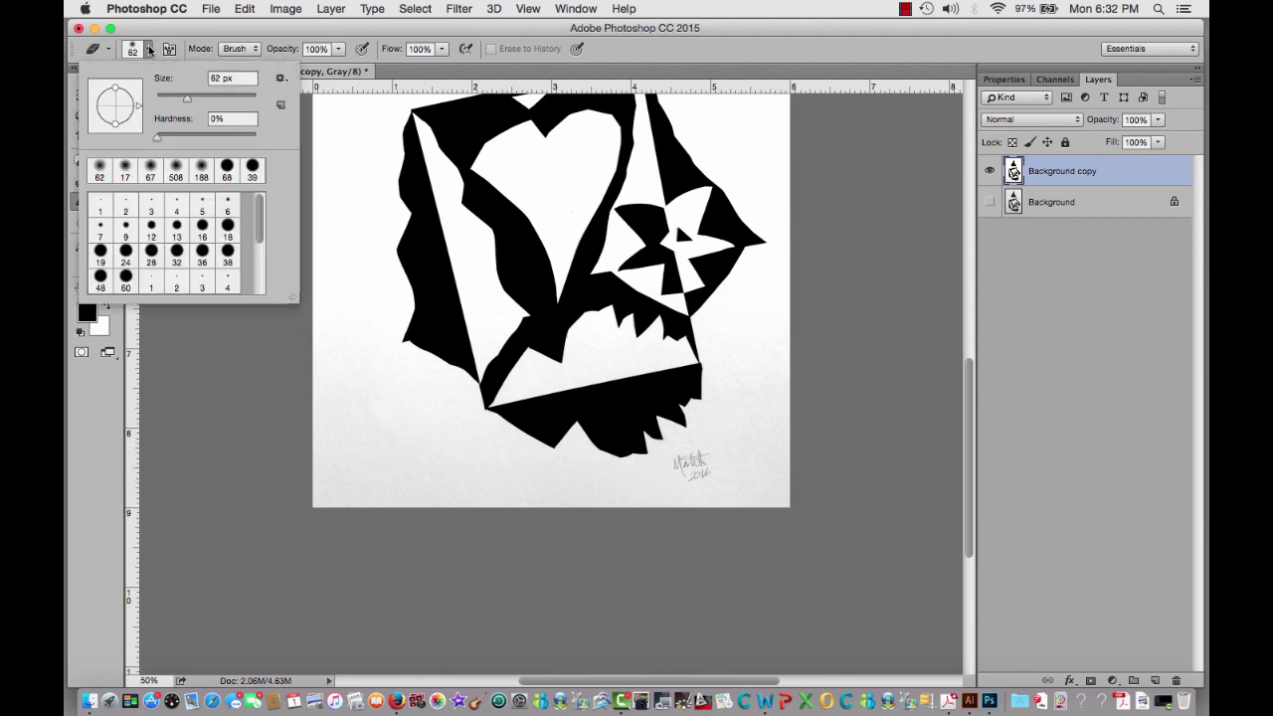
left_click_drag(187, 97, 174, 103)
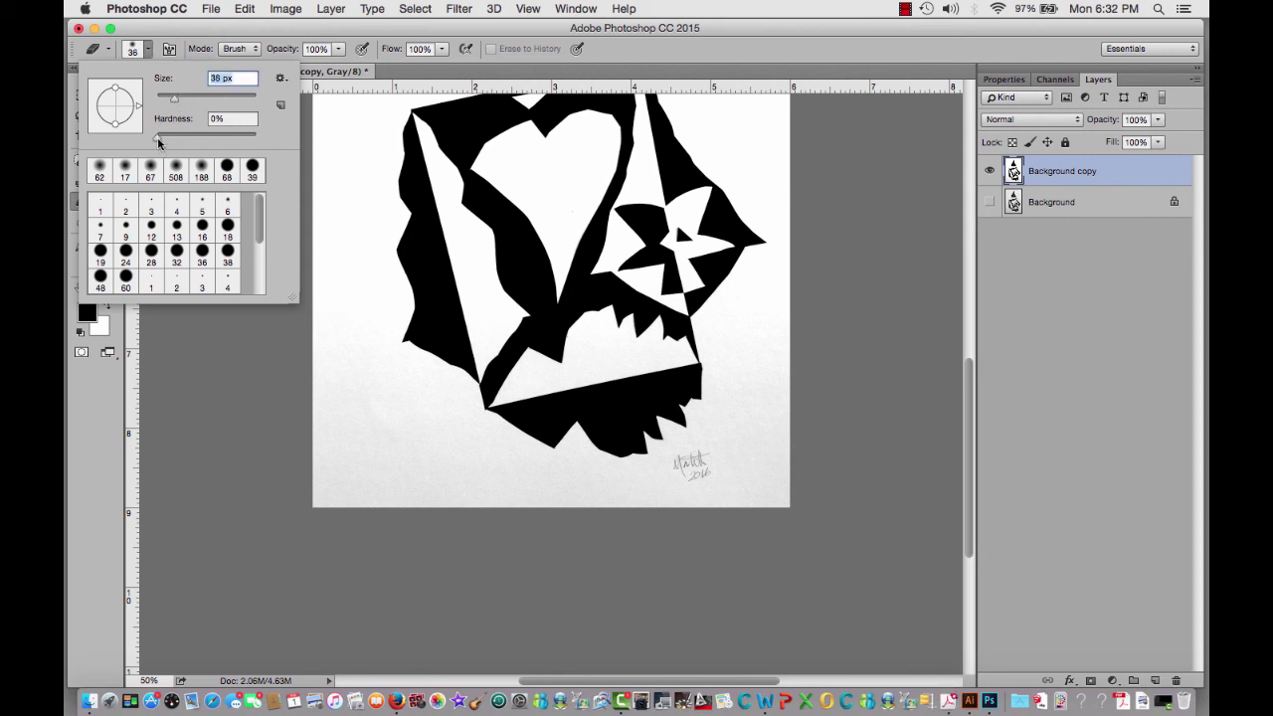
left_click_drag(158, 143, 270, 152)
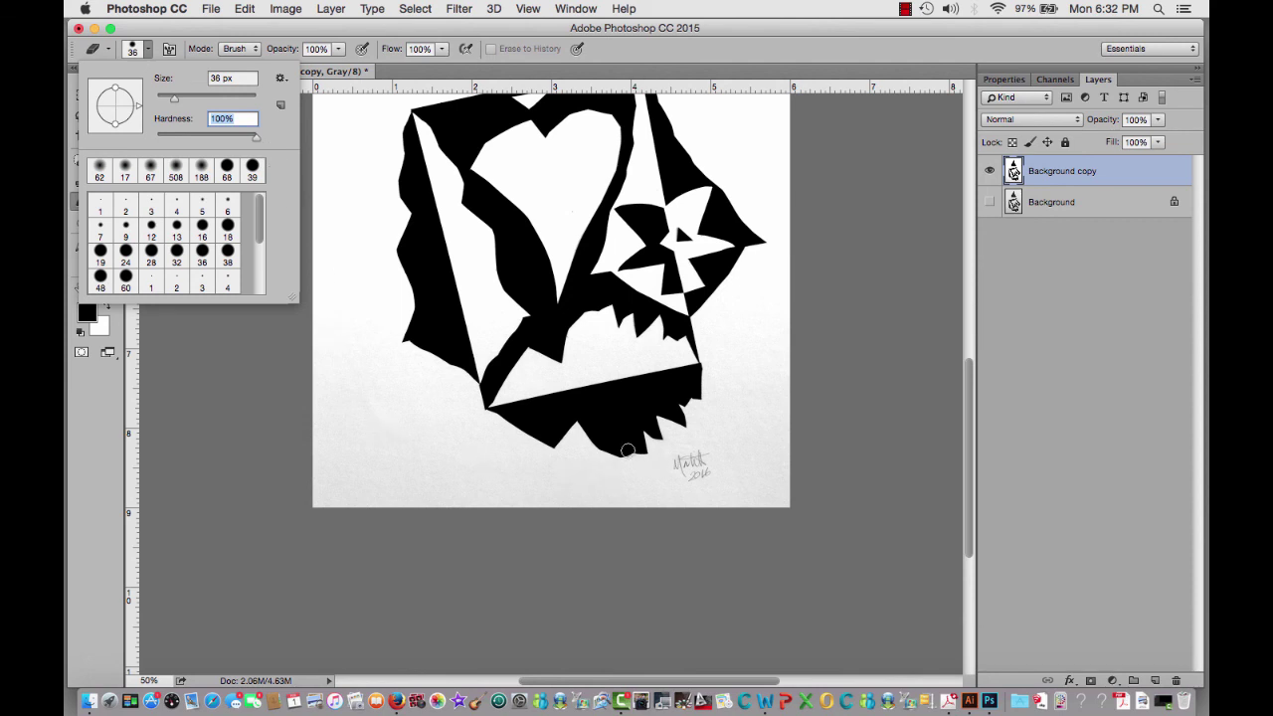
Erase a spot on the lower edge of the black shape with the hard eraser, and undo it
left_click(543, 445)
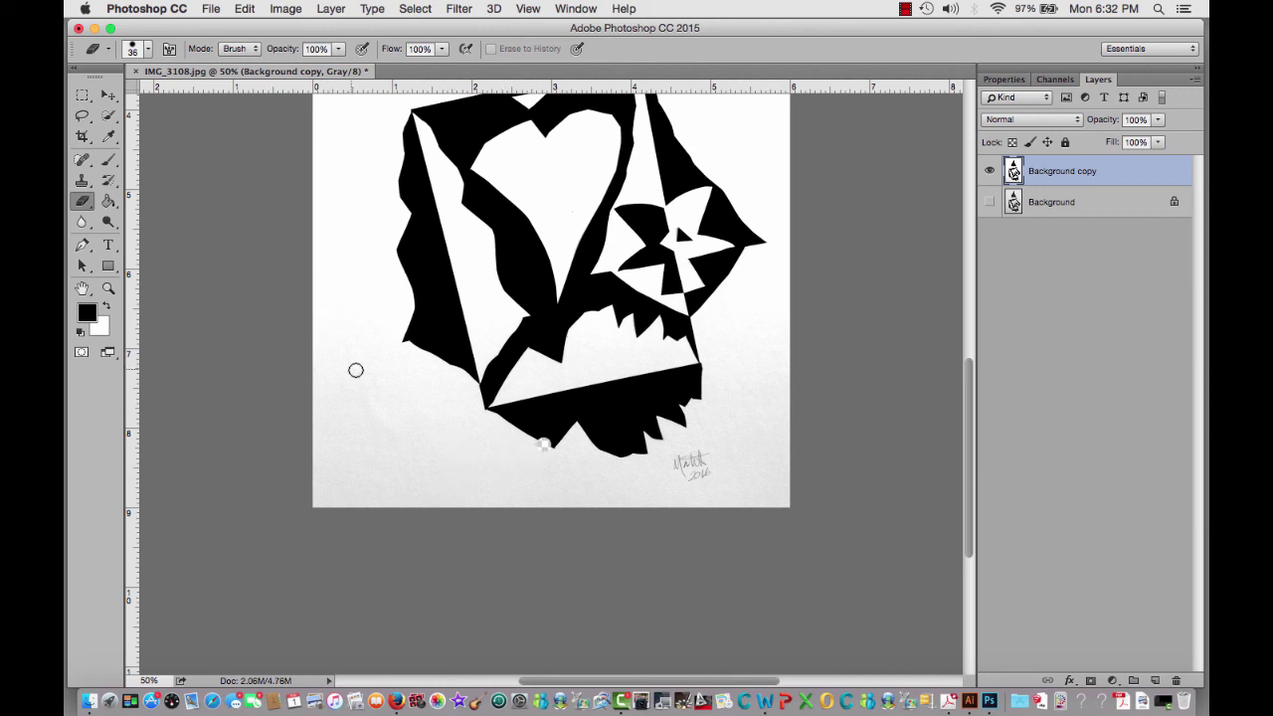
left_click(244, 9)
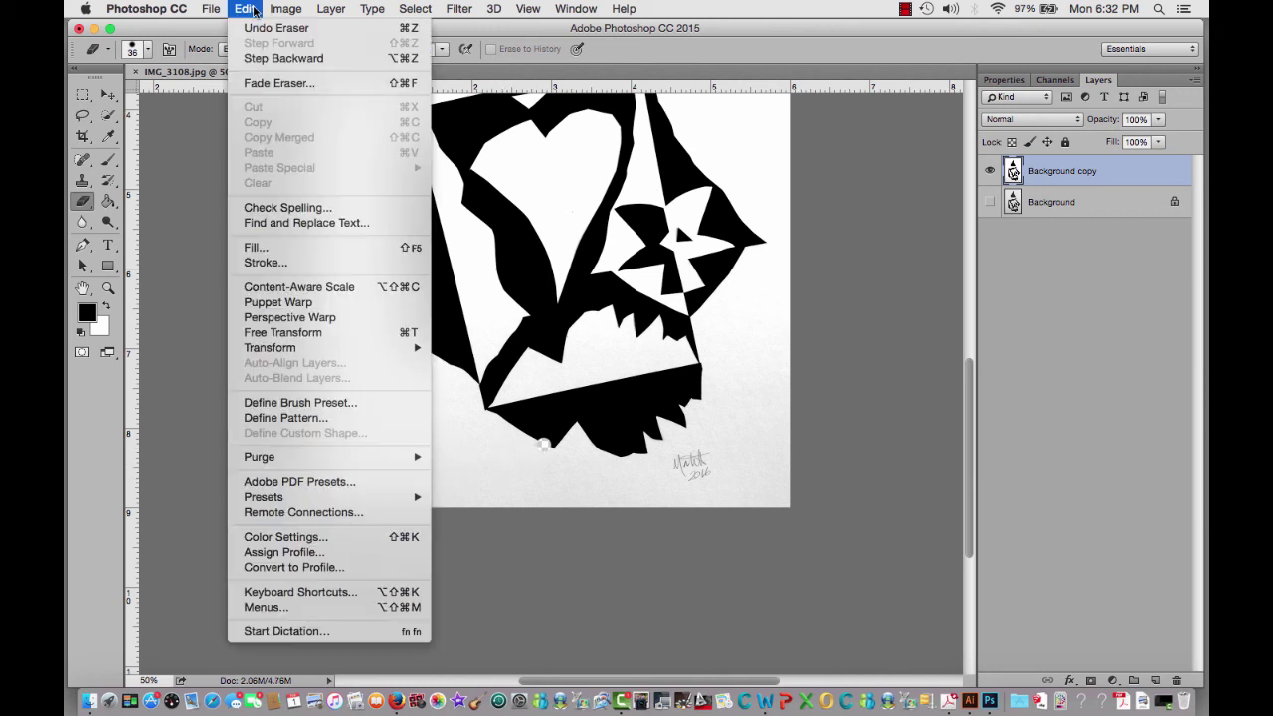
left_click(259, 59)
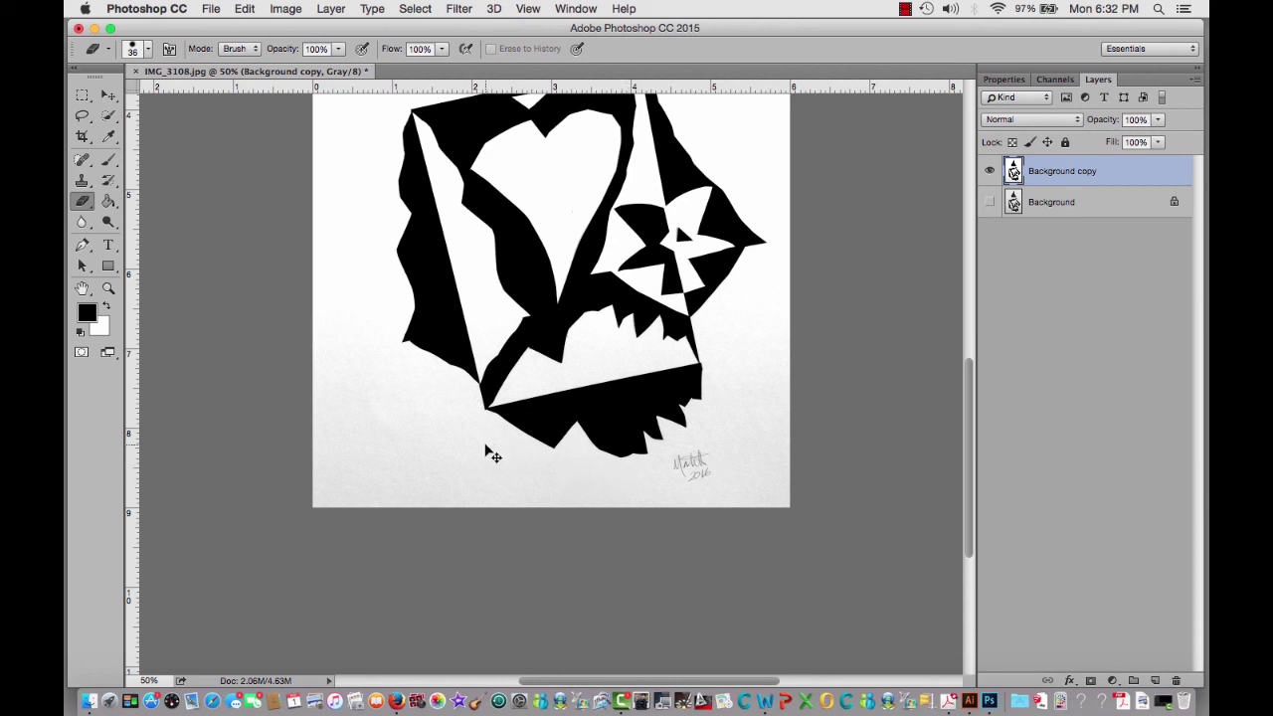
Set the eraser hardness to 0%, erase a soft test spot inside the lower black shape, and undo the erasure
key("ctrl+plus")
key("ctrl+plus")
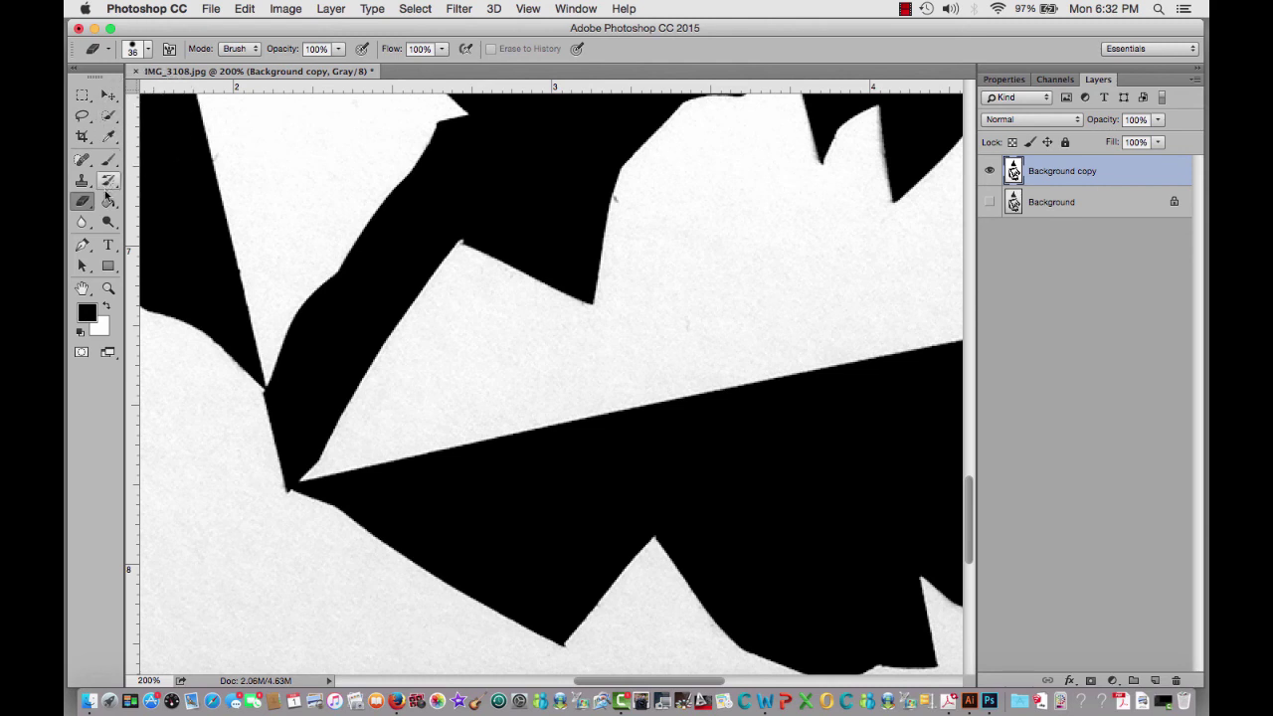
left_click(148, 51)
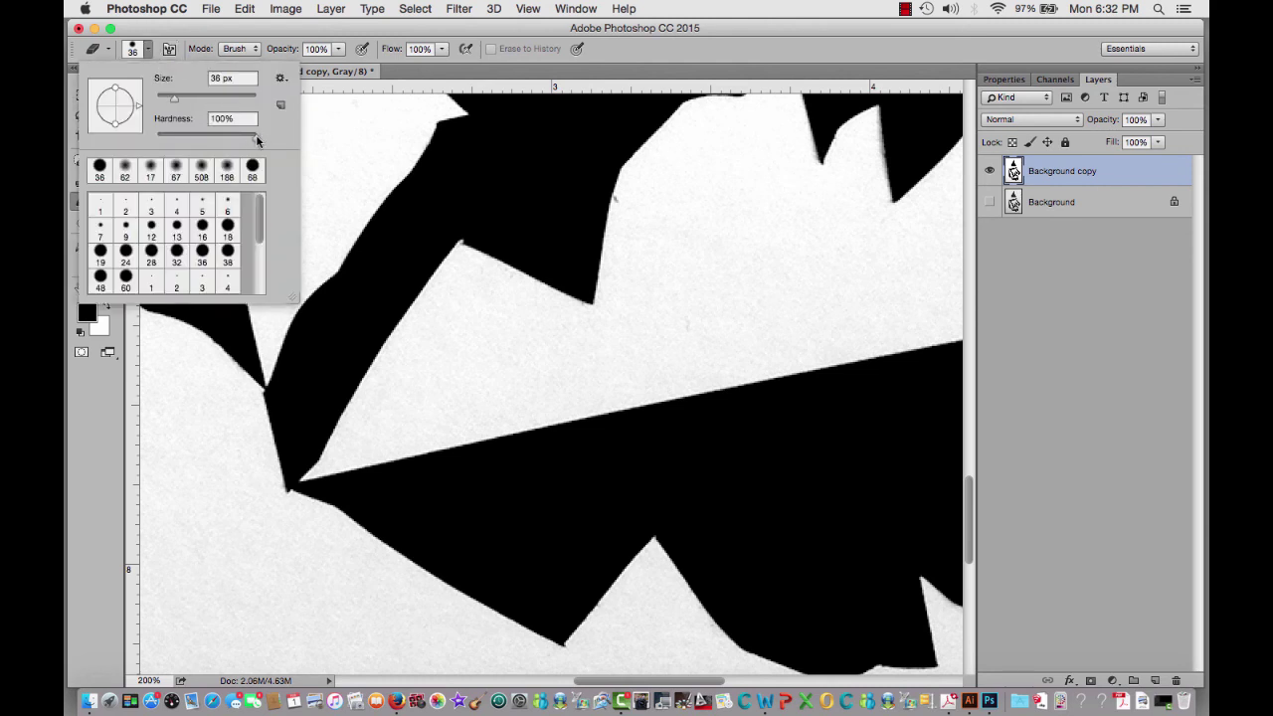
left_click_drag(256, 140, 150, 138)
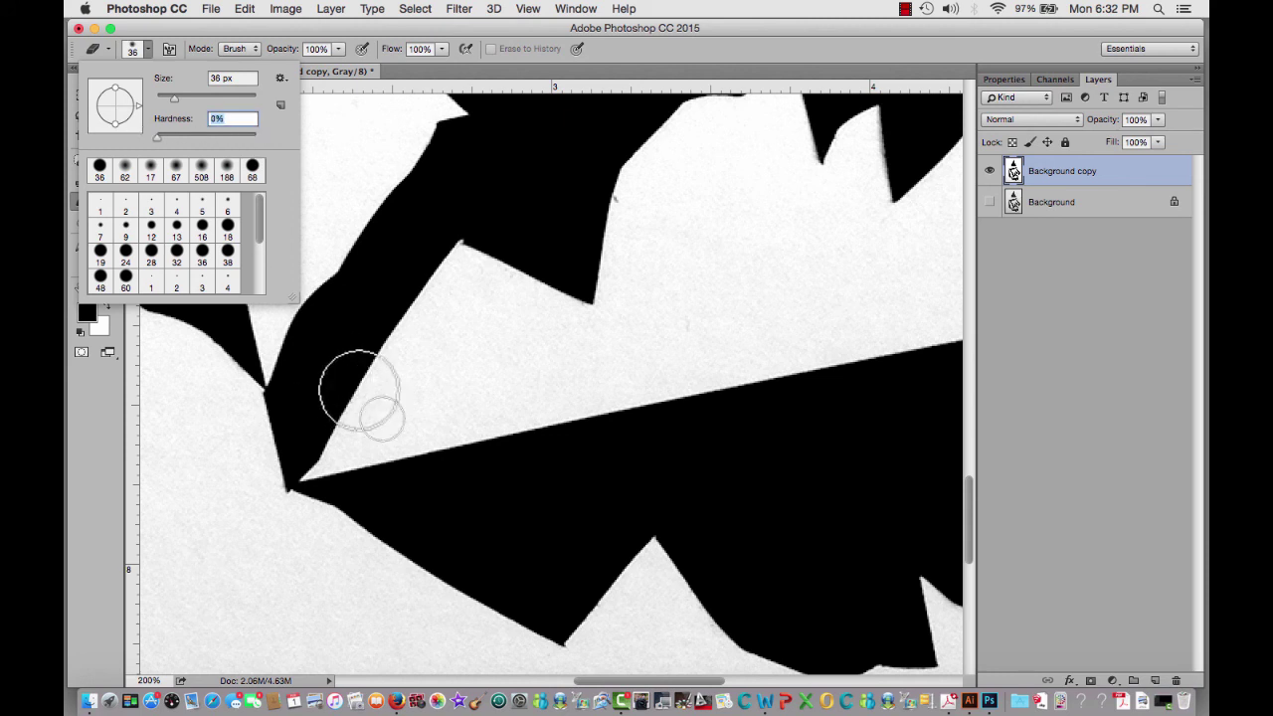
left_click(498, 525)
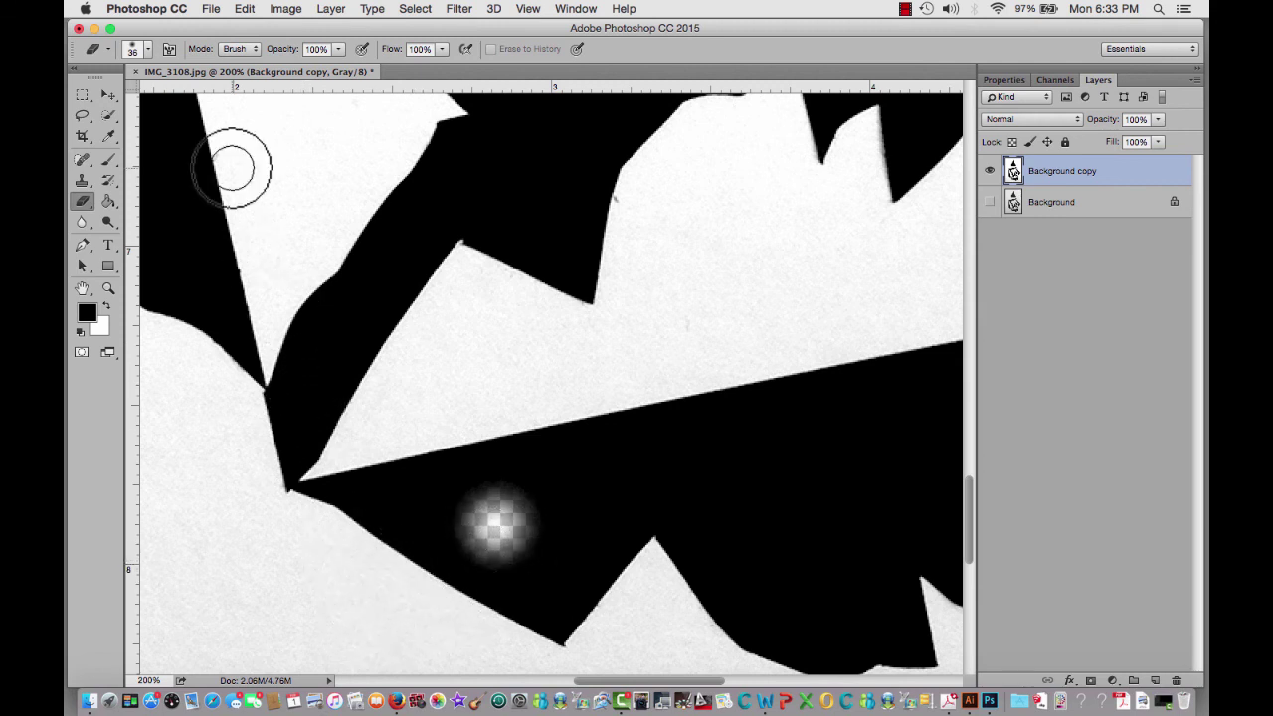
left_click(246, 9)
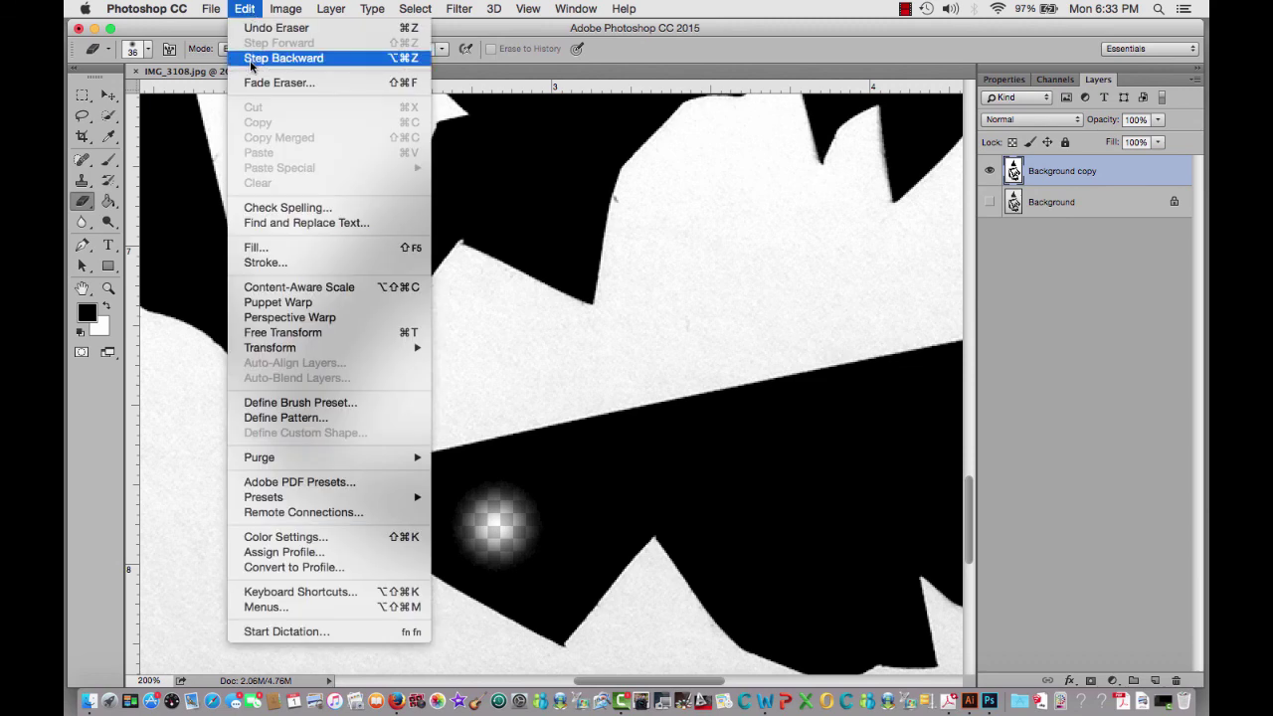
left_click(250, 59)
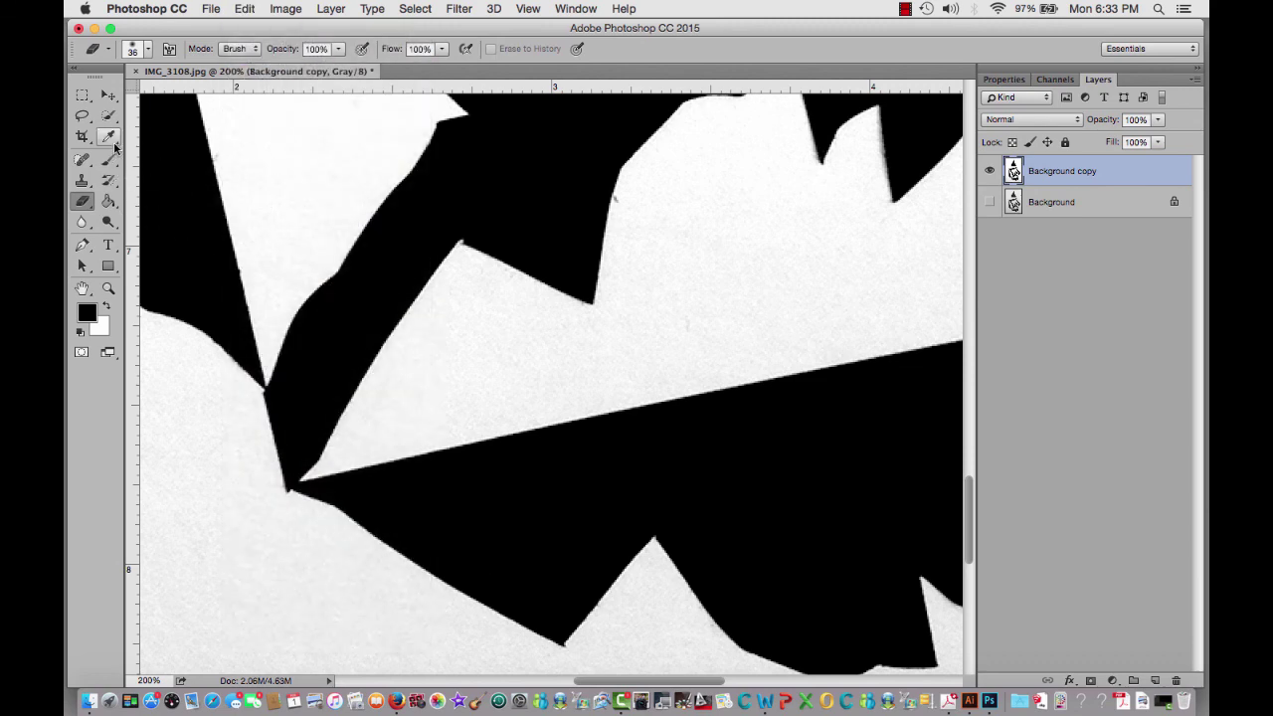
Set the eraser hardness to 100% and erase the signature and date below the artwork on the Background copy layer
left_click(147, 50)
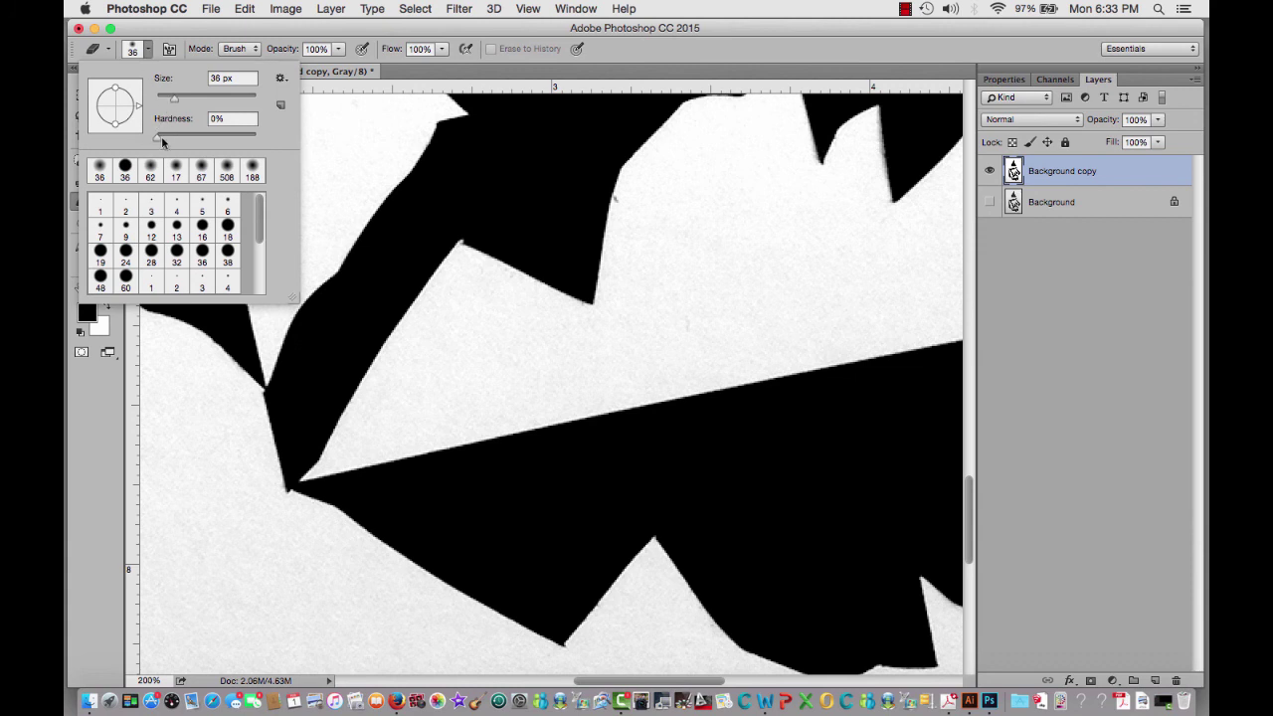
left_click_drag(159, 141, 261, 140)
scroll(266, 220, "down", 10)
scroll(265, 220, "up", 10)
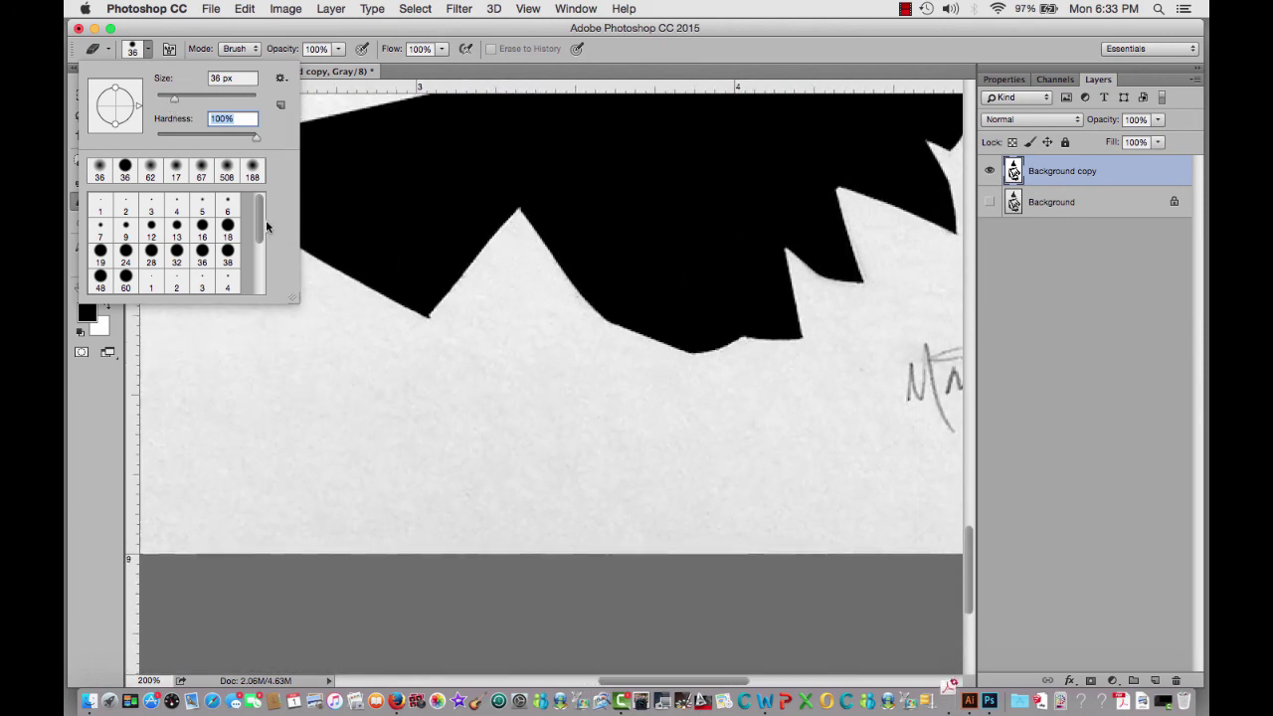
scroll(266, 220, "right", 5)
mouse_move(629, 502)
left_mouse_down()
mouse_move(739, 503)
mouse_move(749, 518)
mouse_move(727, 561)
mouse_move(632, 541)
mouse_move(692, 571)
mouse_move(752, 561)
mouse_move(611, 540)
left_mouse_up()
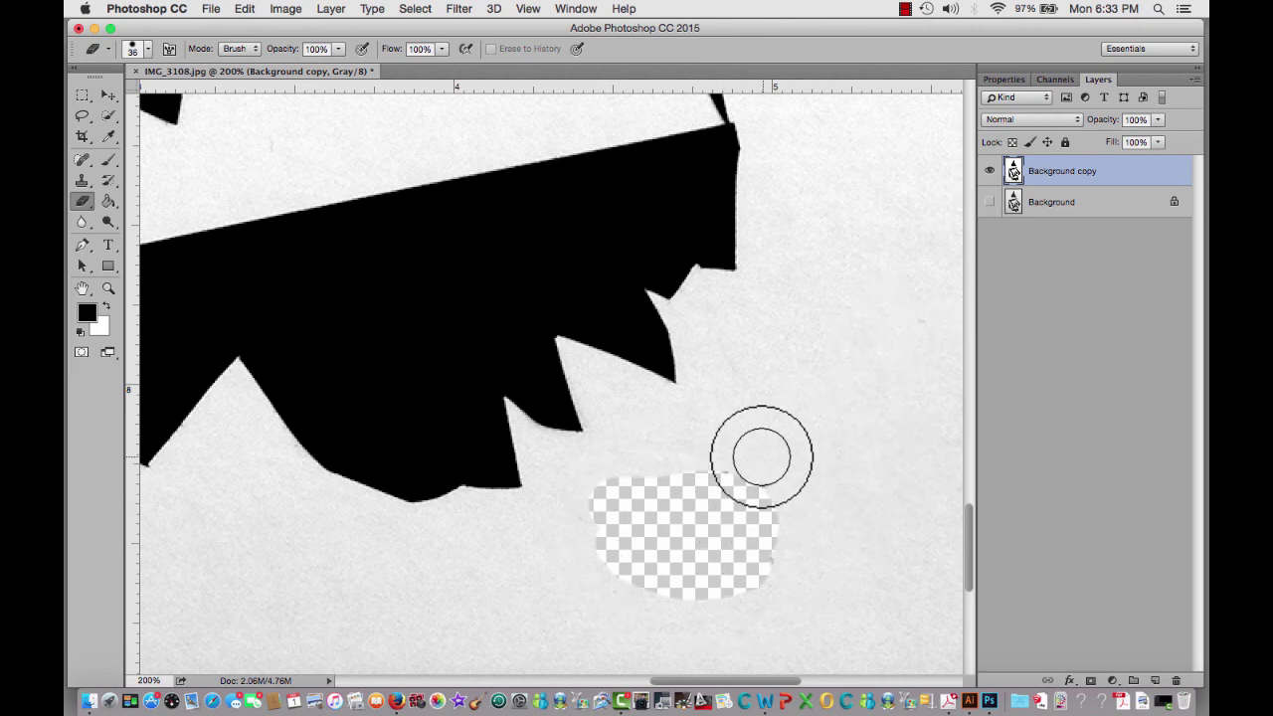
Show the Background layer to inspect the erased signature area, hide it again, and check the whole artwork
left_click(989, 202)
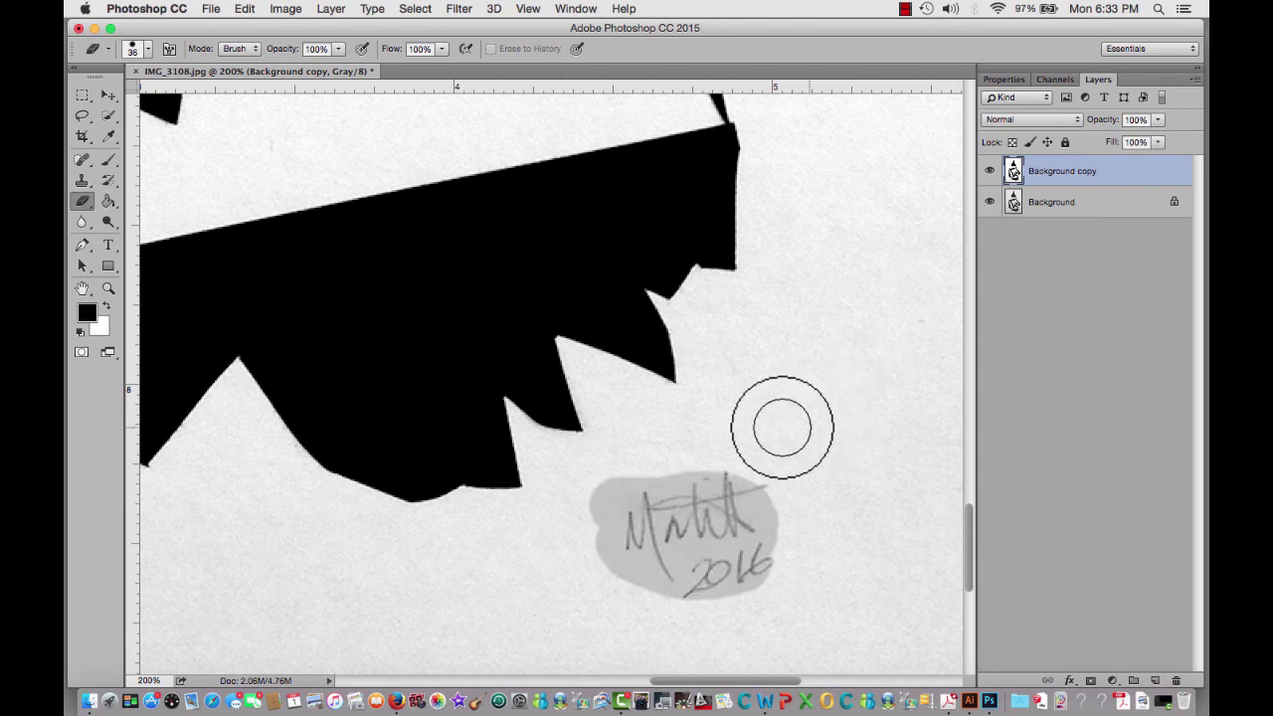
left_click(990, 202)
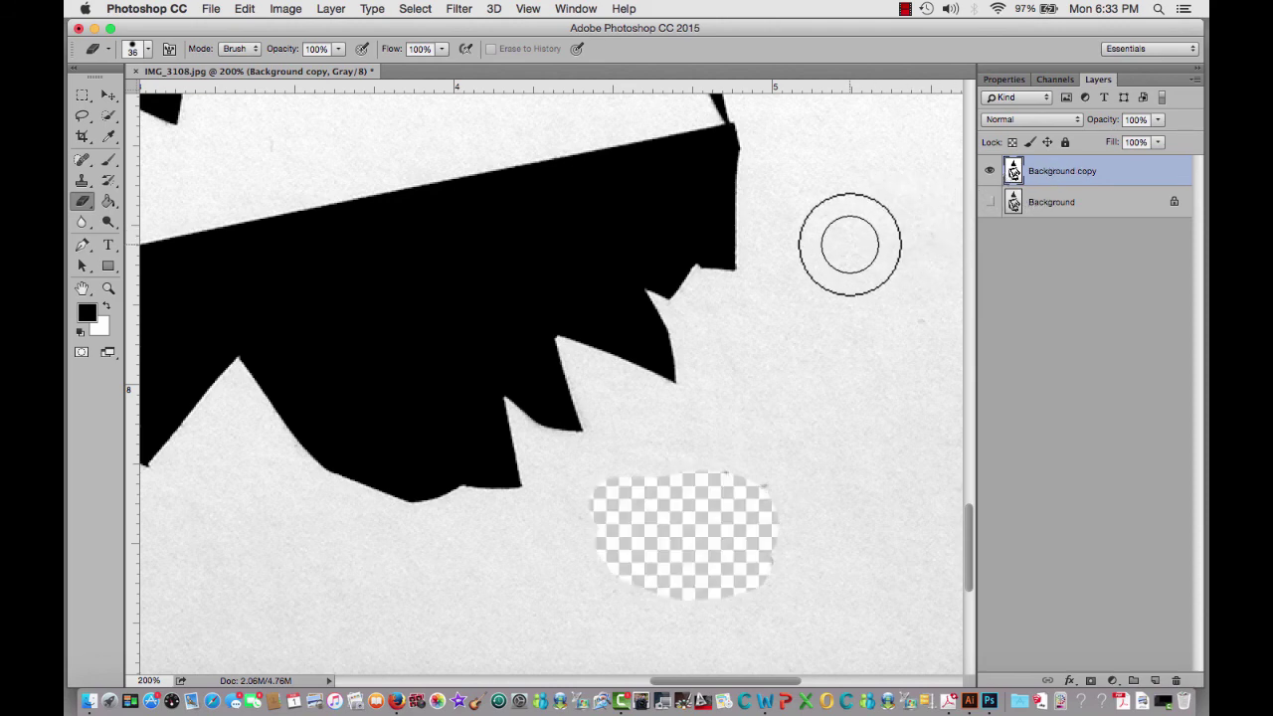
key("super+minus")
key("super+minus")
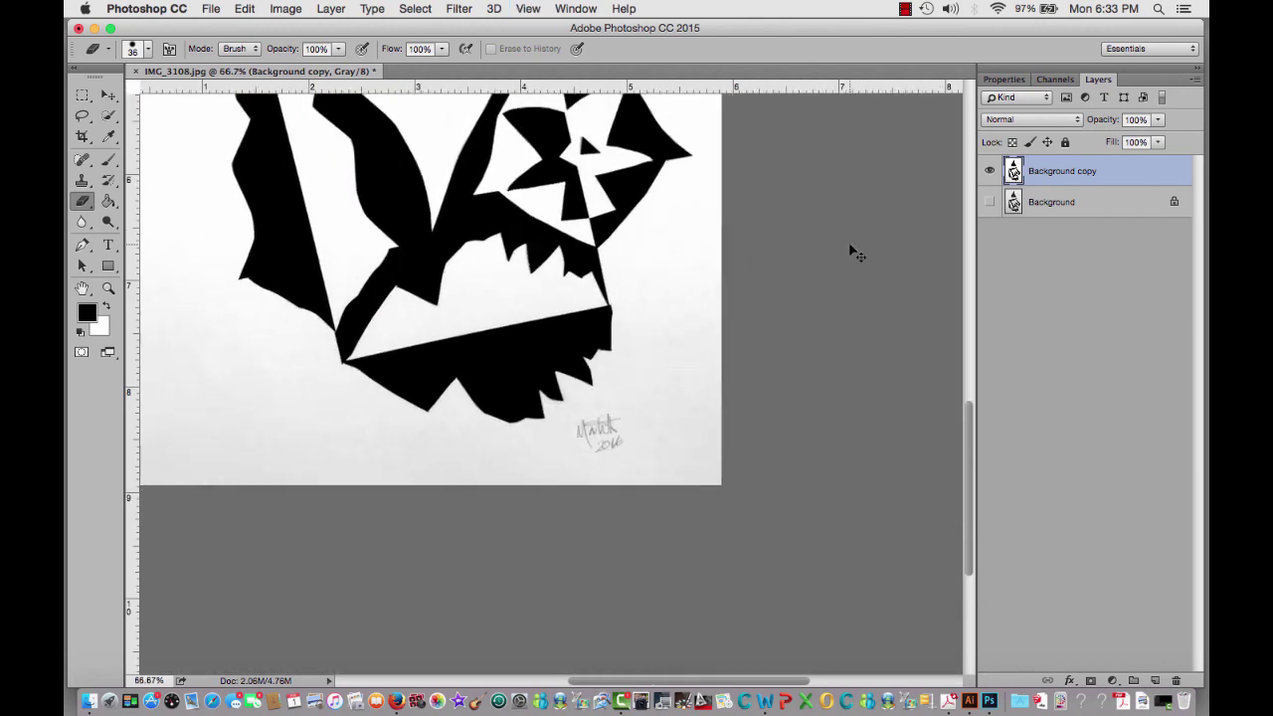
key("super+minus")
key("super+minus")
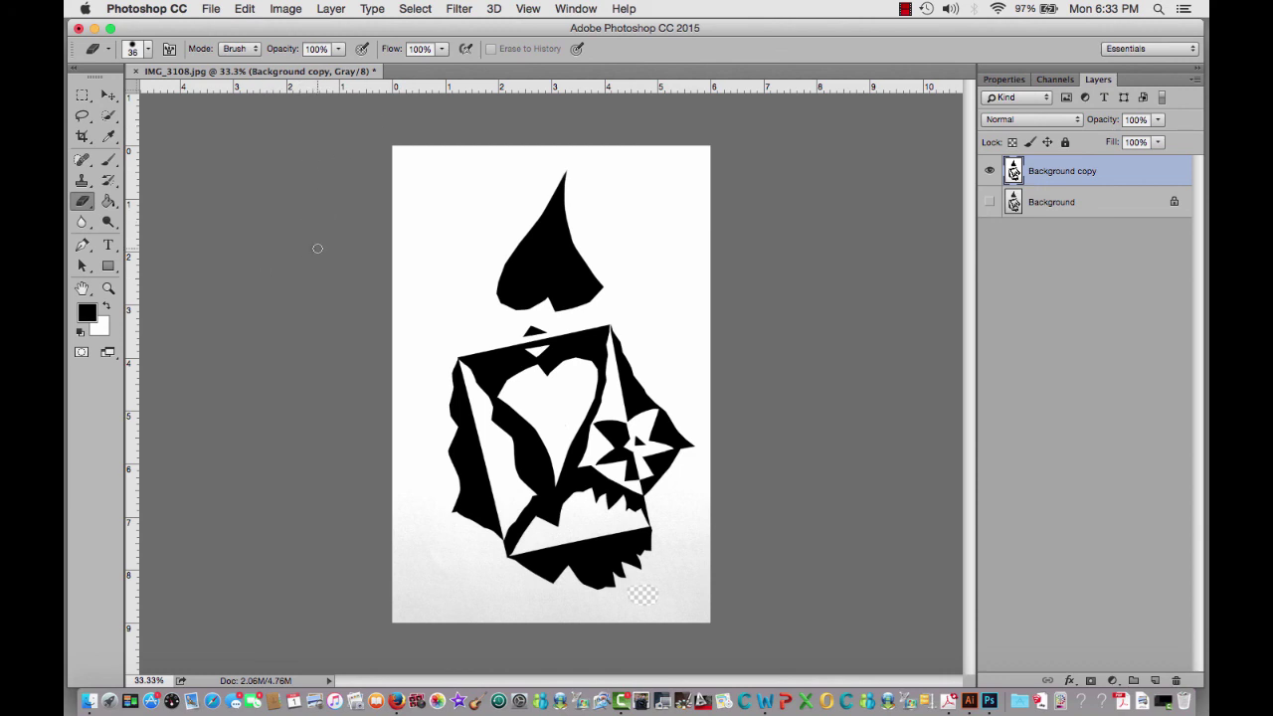
Begin a Save As of the edited artwork, try JPEG as the file format, and look through the other available formats
left_click(213, 9)
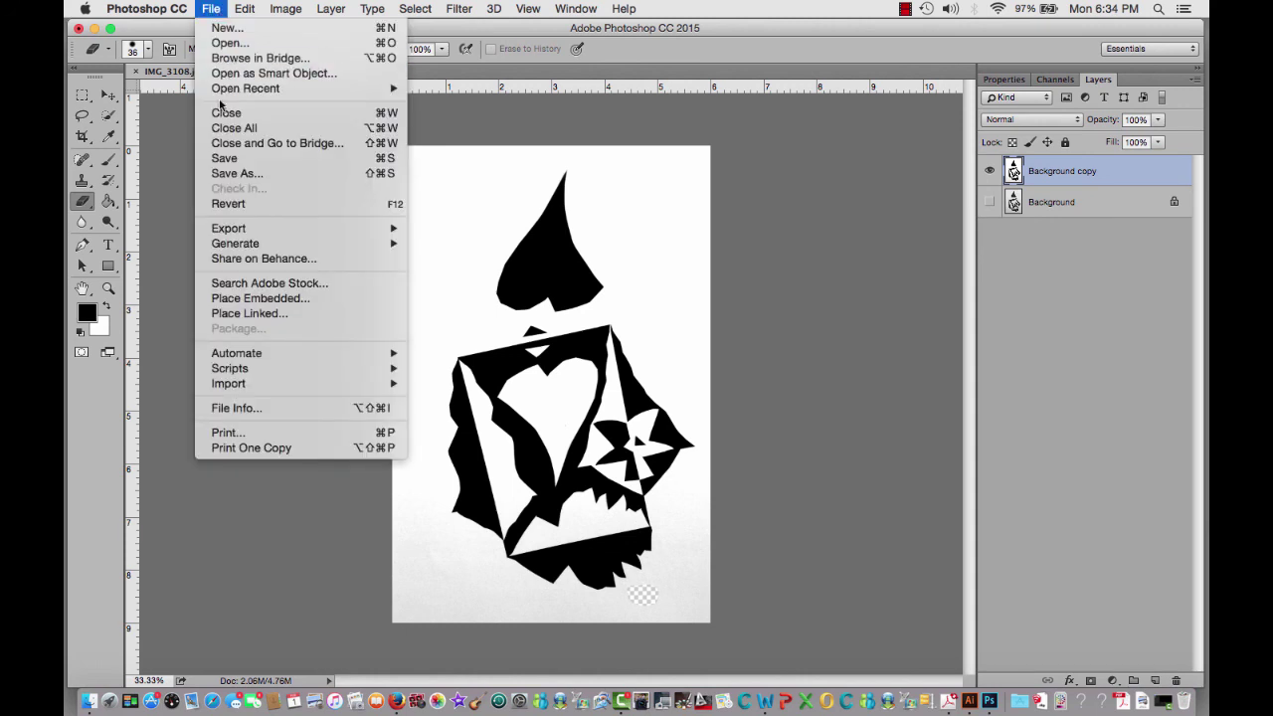
left_click(237, 174)
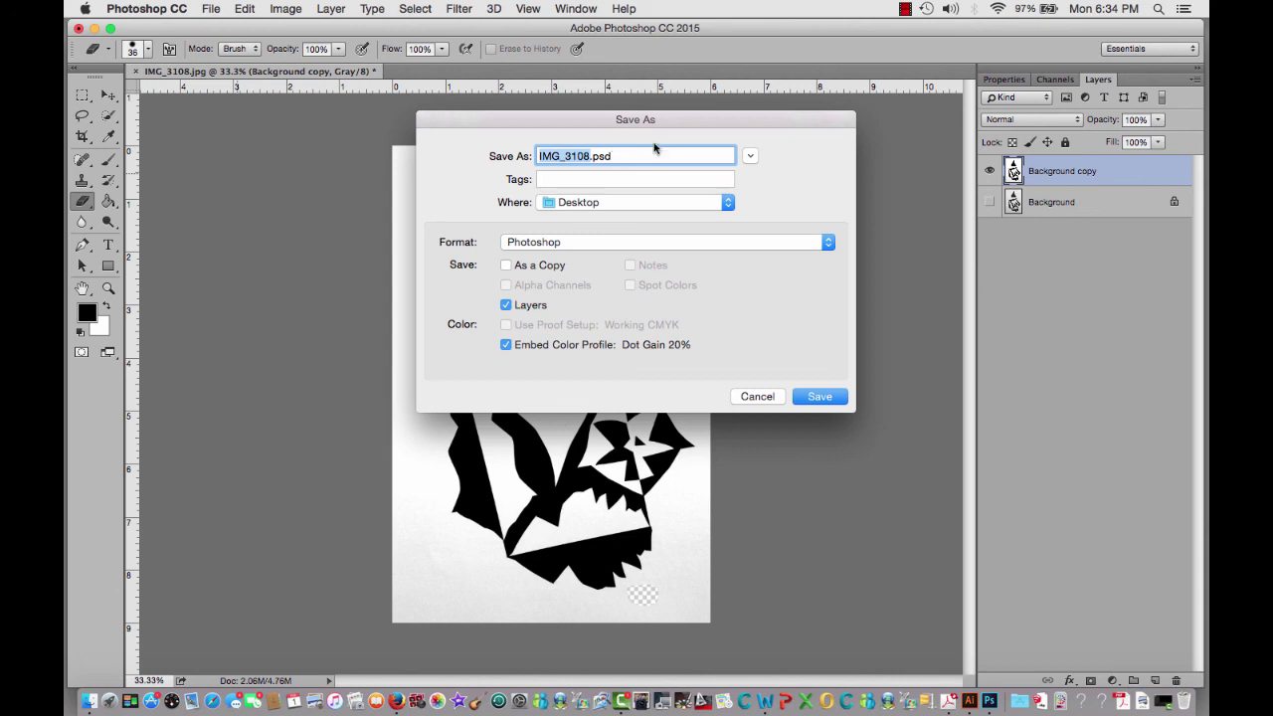
left_click(828, 243)
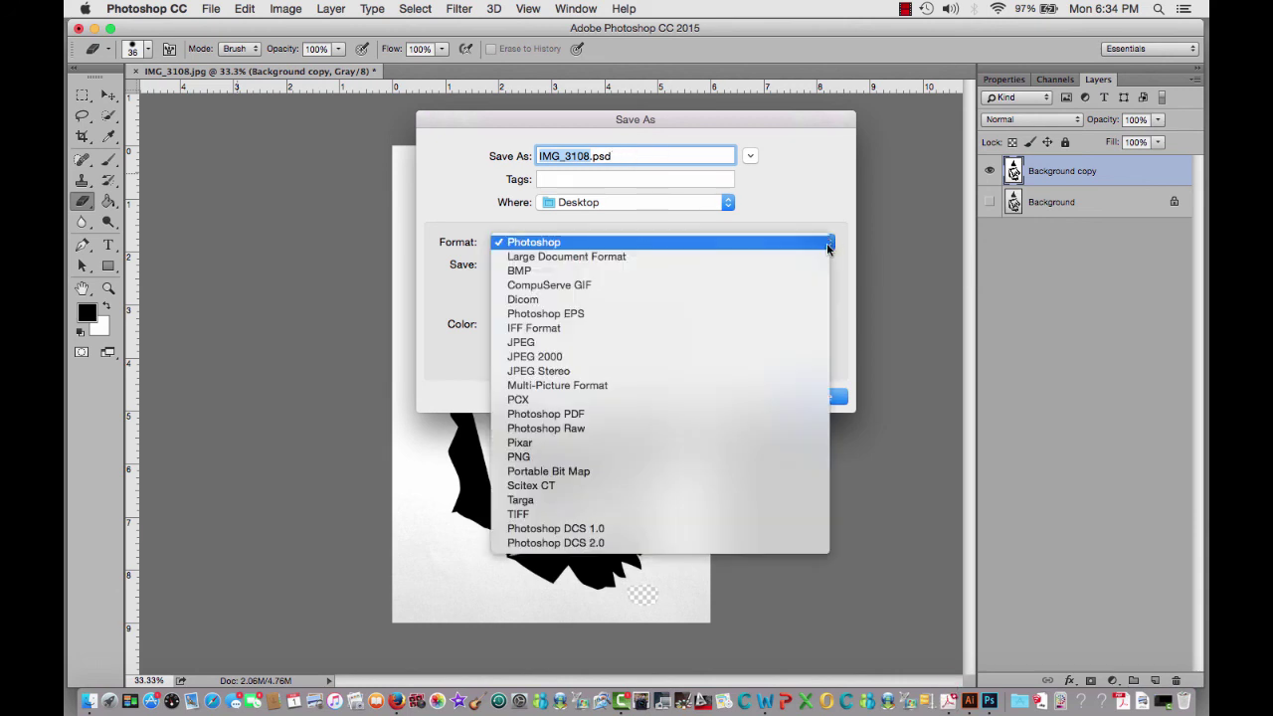
left_click(700, 342)
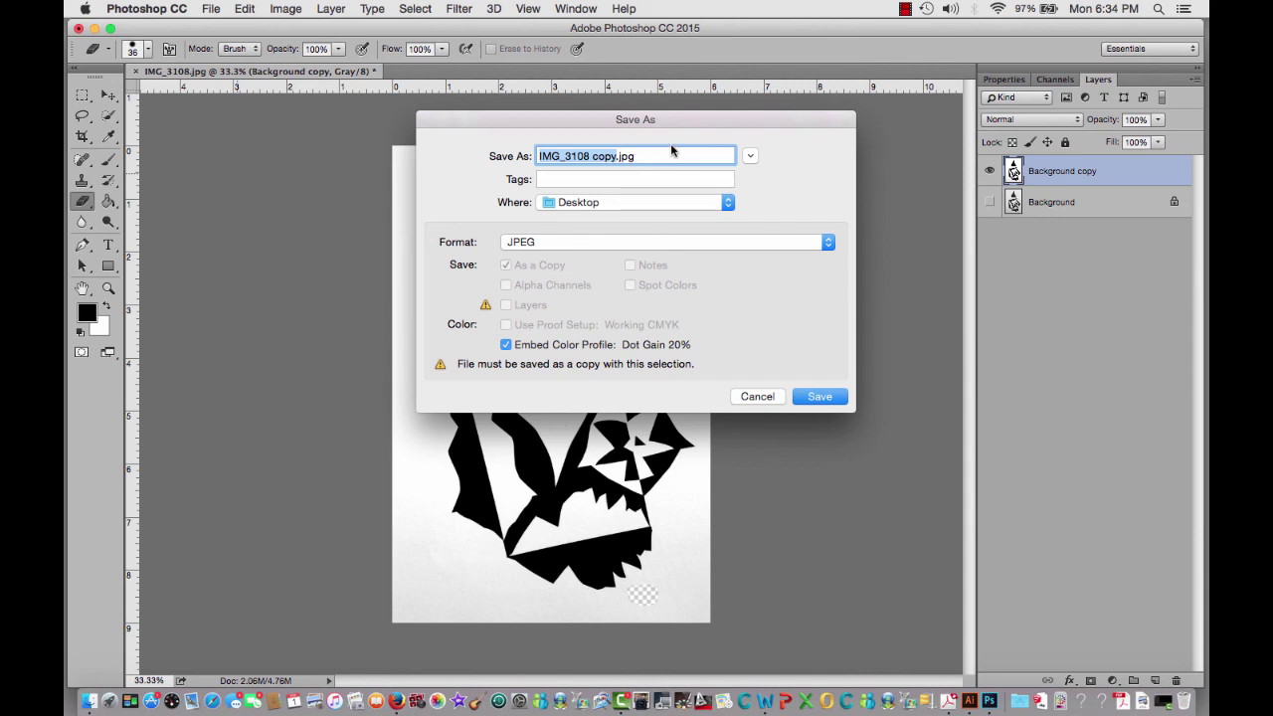
left_click(829, 243)
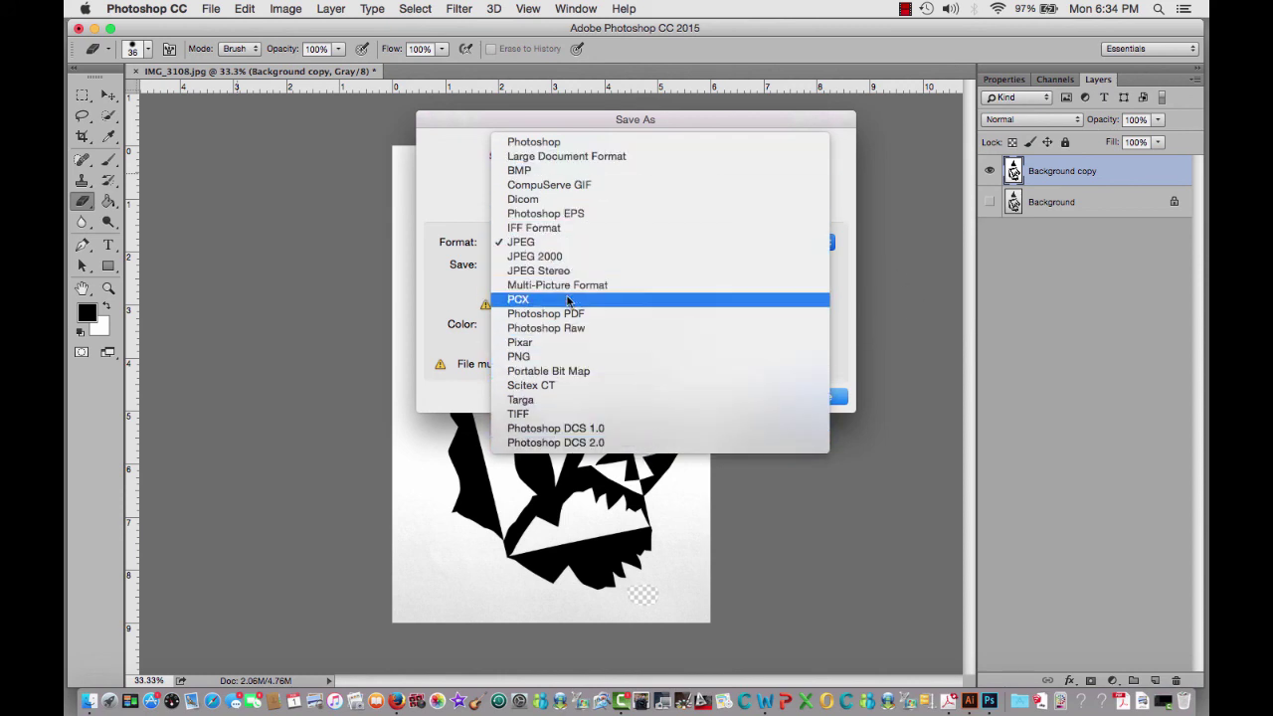
left_click(913, 204)
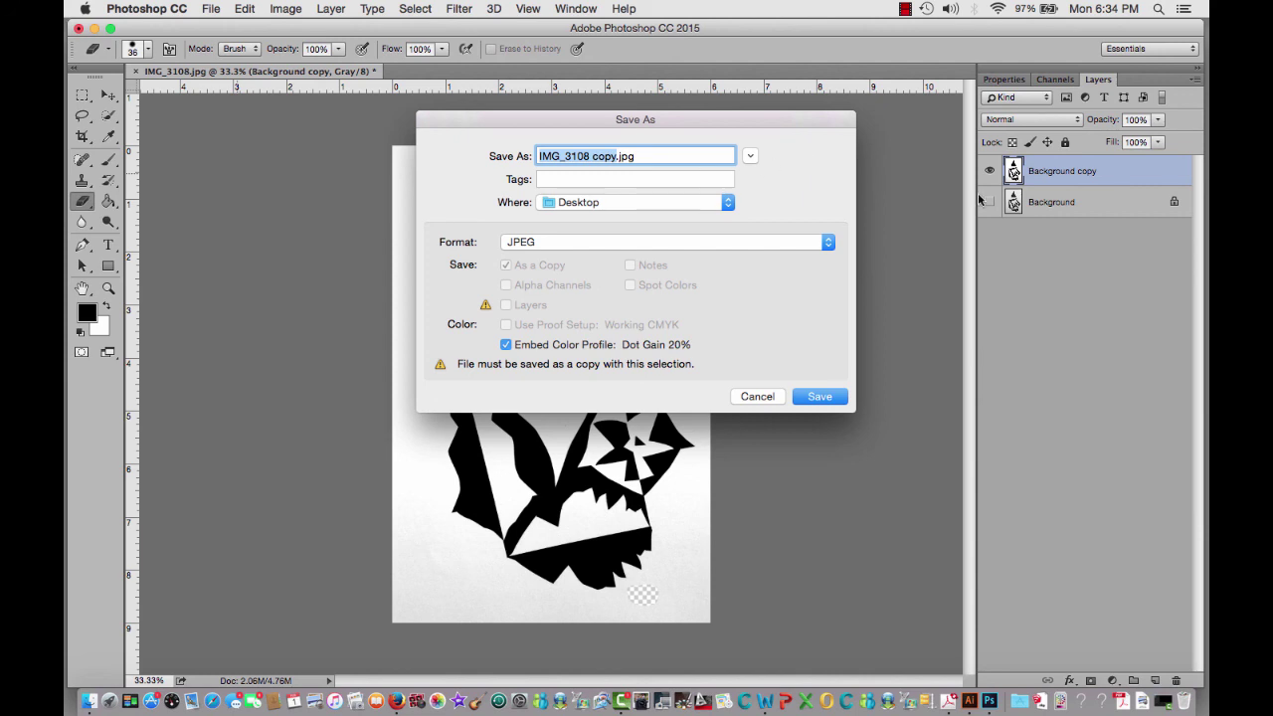
Choose the Photoshop format and save the artwork as IMG_3108.psd on the Desktop with Layers and Maximize Compatibility enabled
left_click(825, 244)
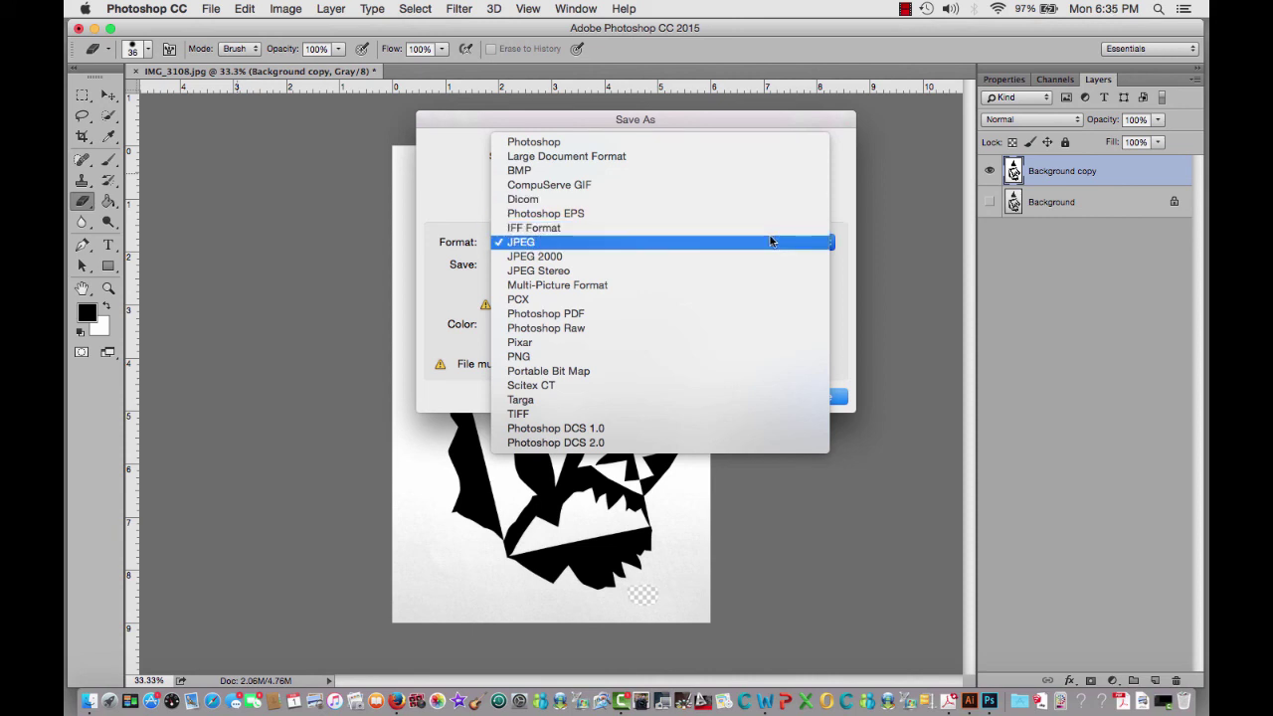
left_click(754, 145)
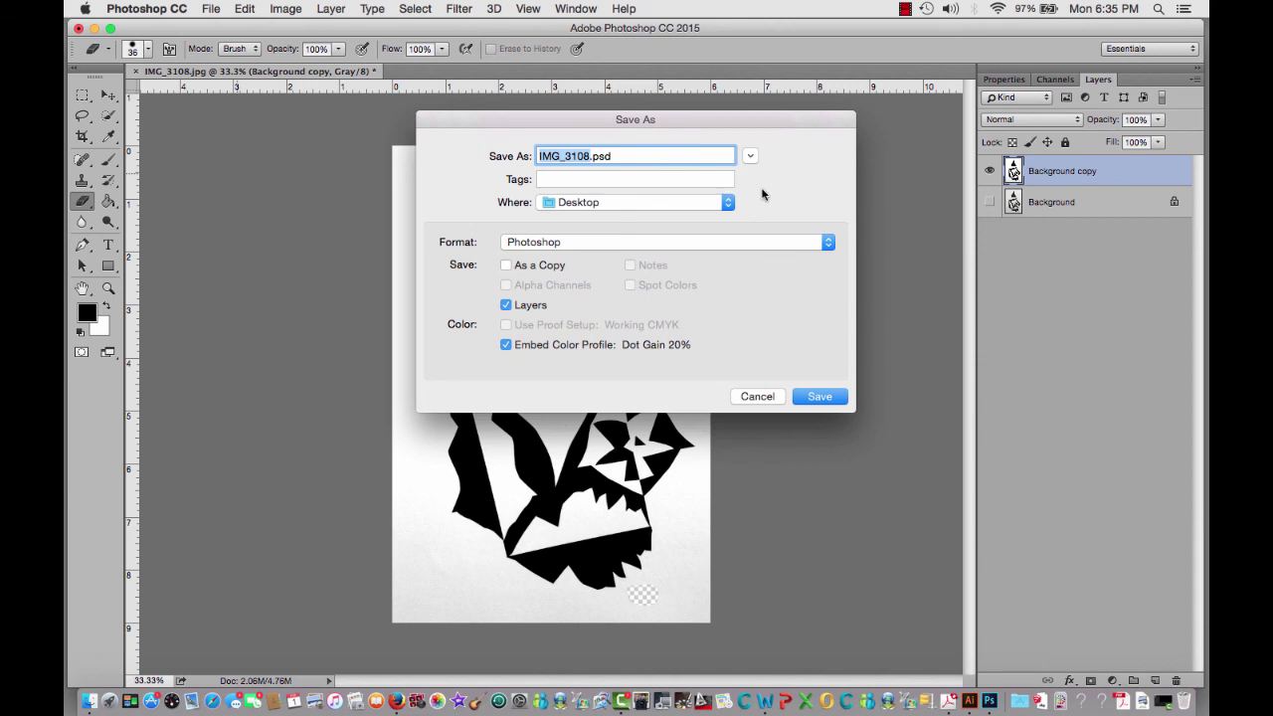
left_click(811, 401)
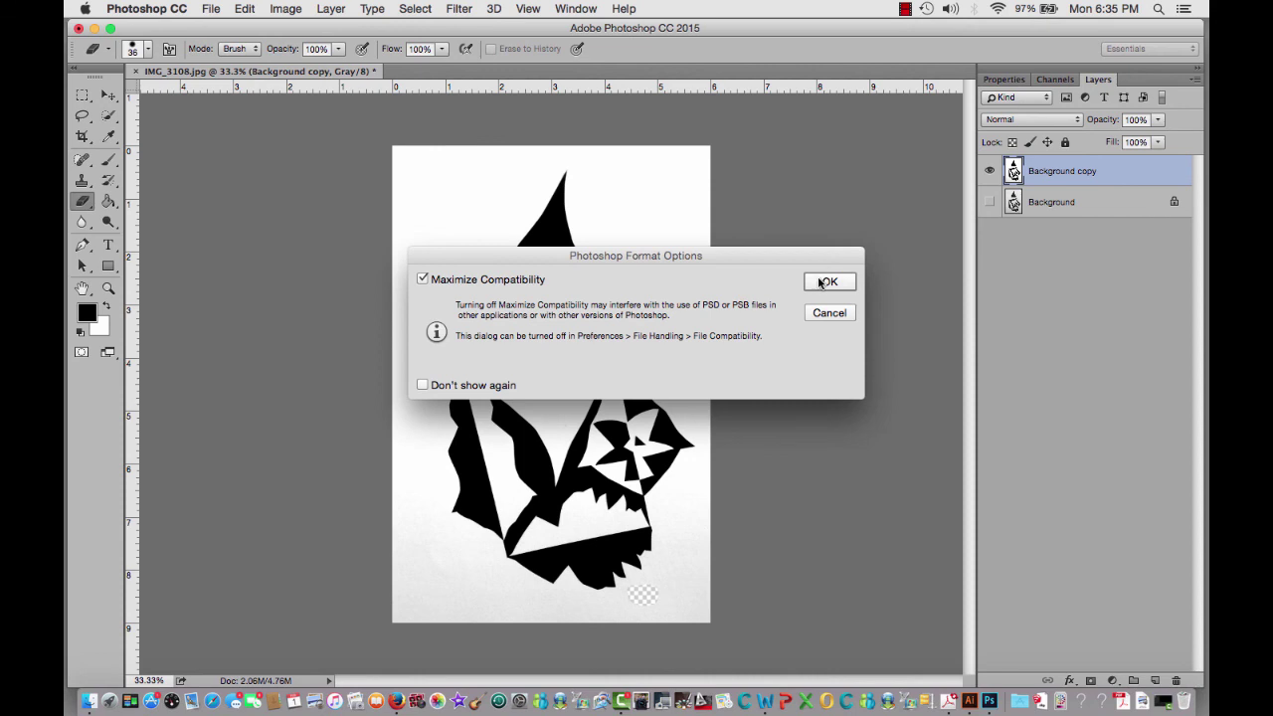
left_click(826, 282)
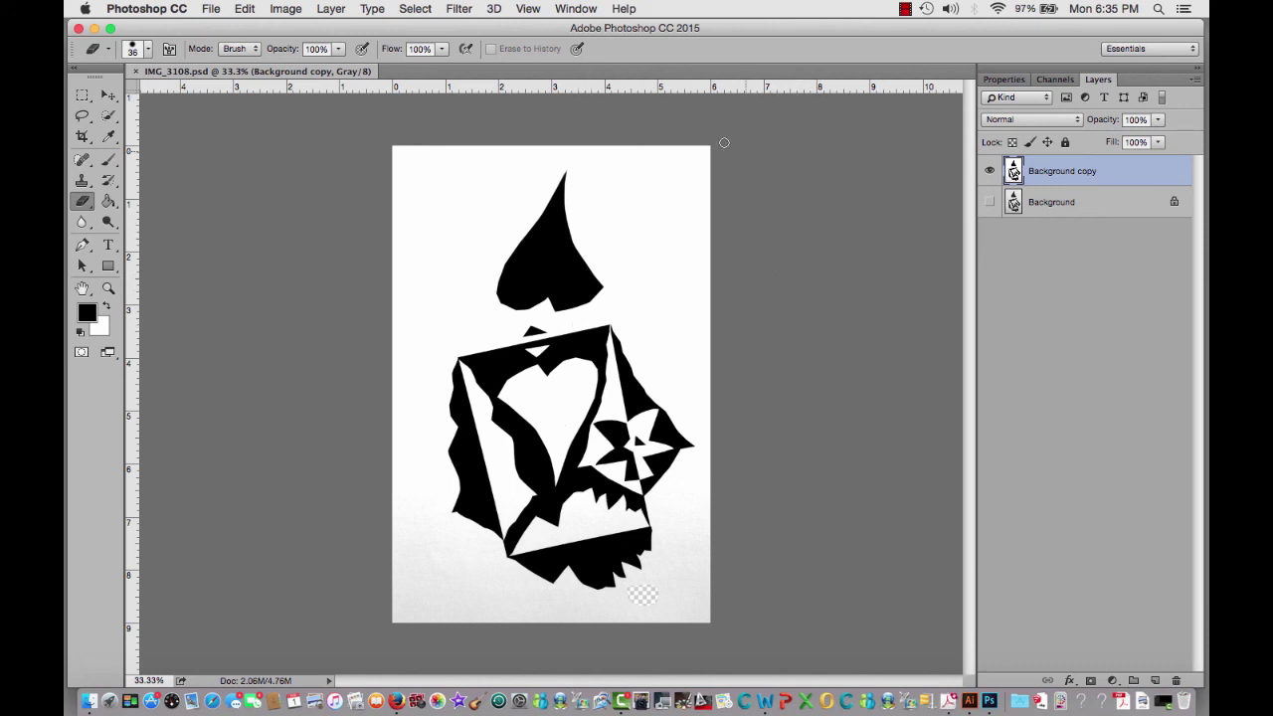
Begin another Save As of the artwork to the Desktop with JPEG as the file format
left_click(213, 9)
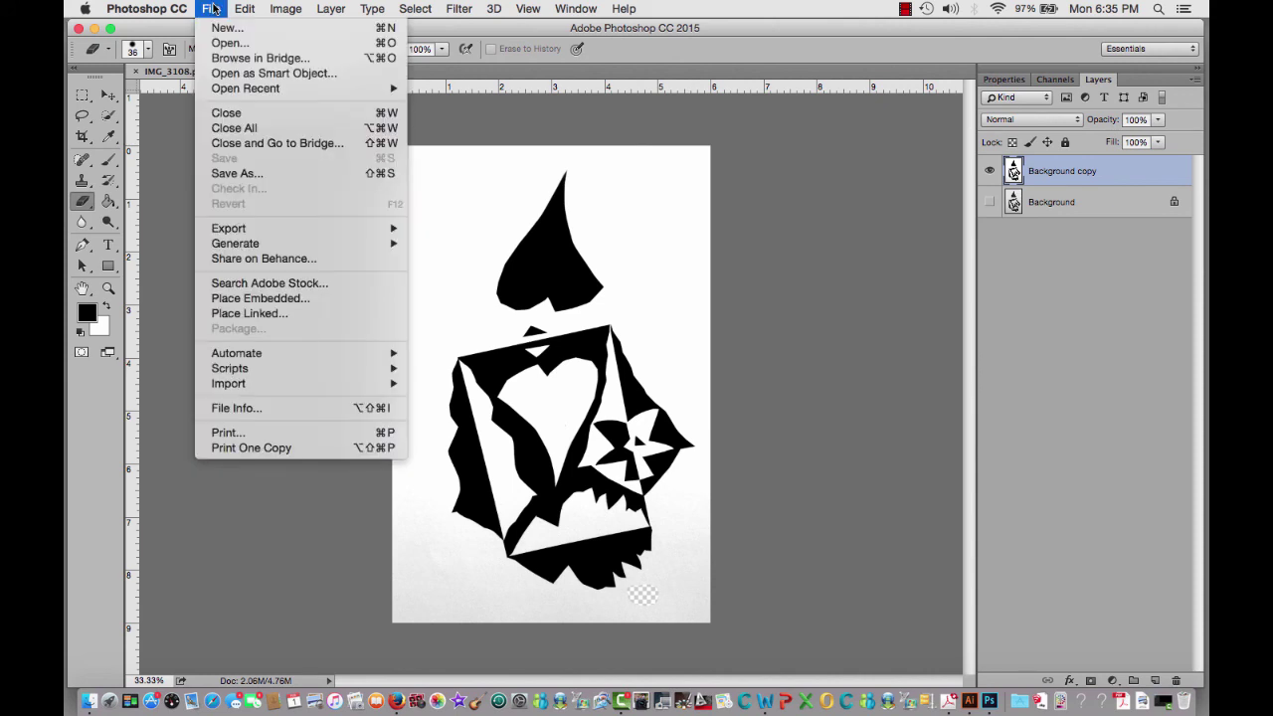
left_click(222, 174)
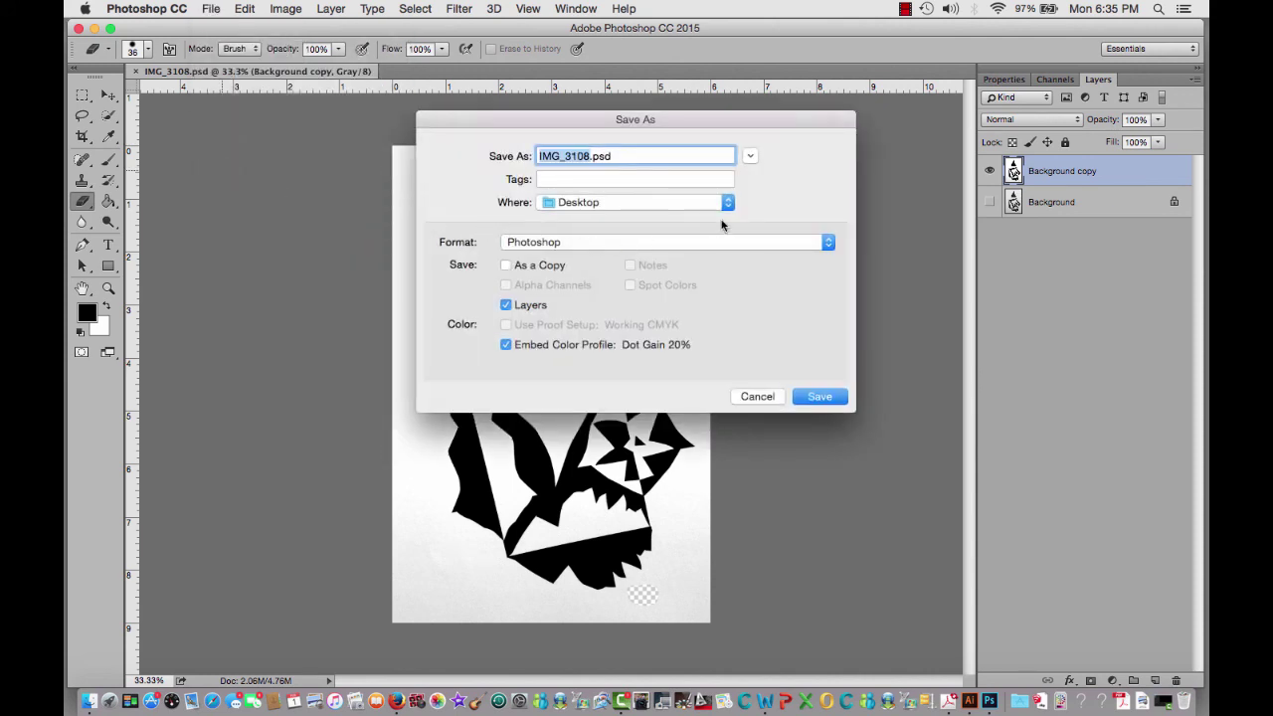
left_click(827, 245)
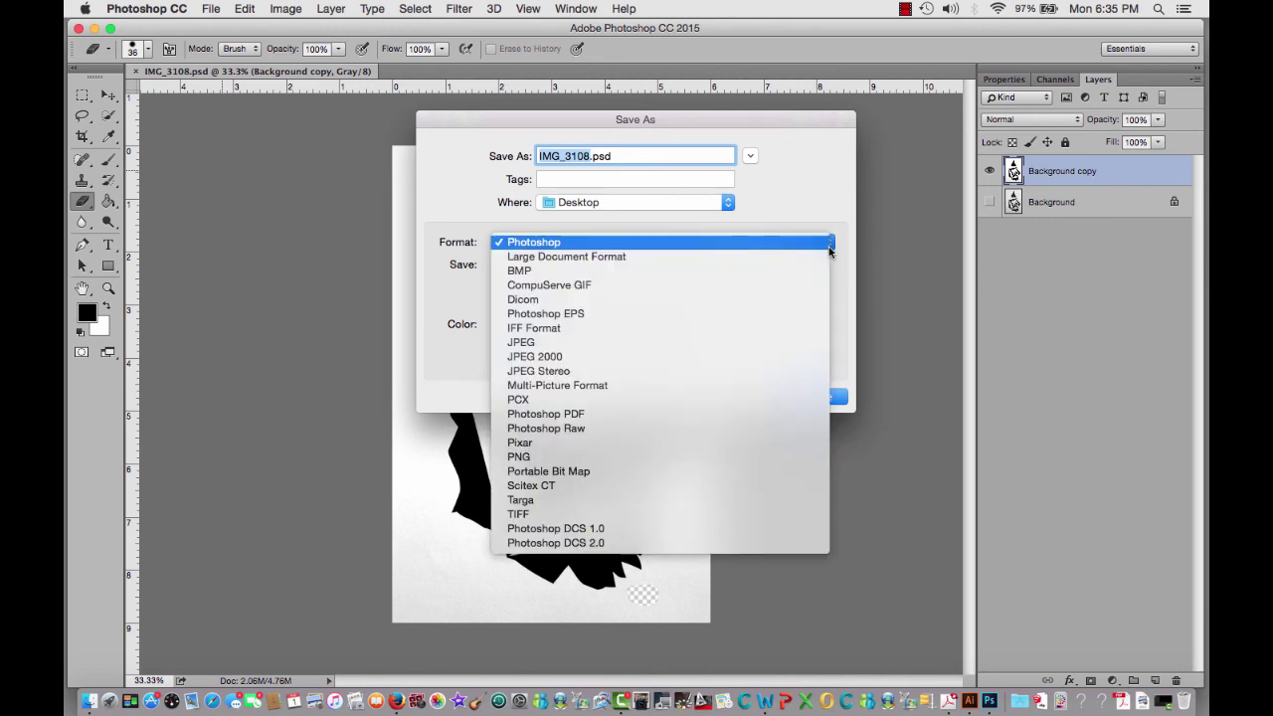
left_click(751, 342)
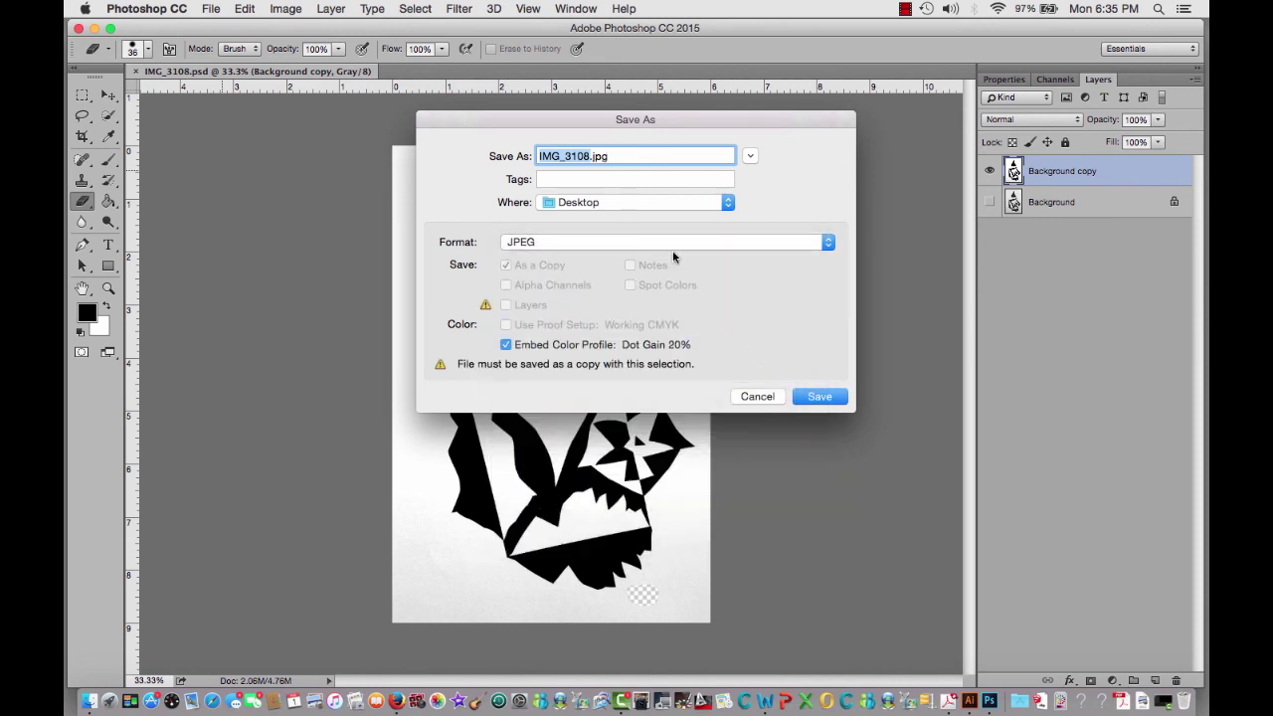
Name the JPEG copy symm_1.jpg and save it at quality 10 (Maximum), Progressive with 3 scans and no matte
left_click(587, 157)
key("BackSpace")
key("BackSpace")
key("BackSpace")
key("BackSpace")
key("BackSpace")
key("BackSpace")
key("BackSpace")
key("BackSpace")
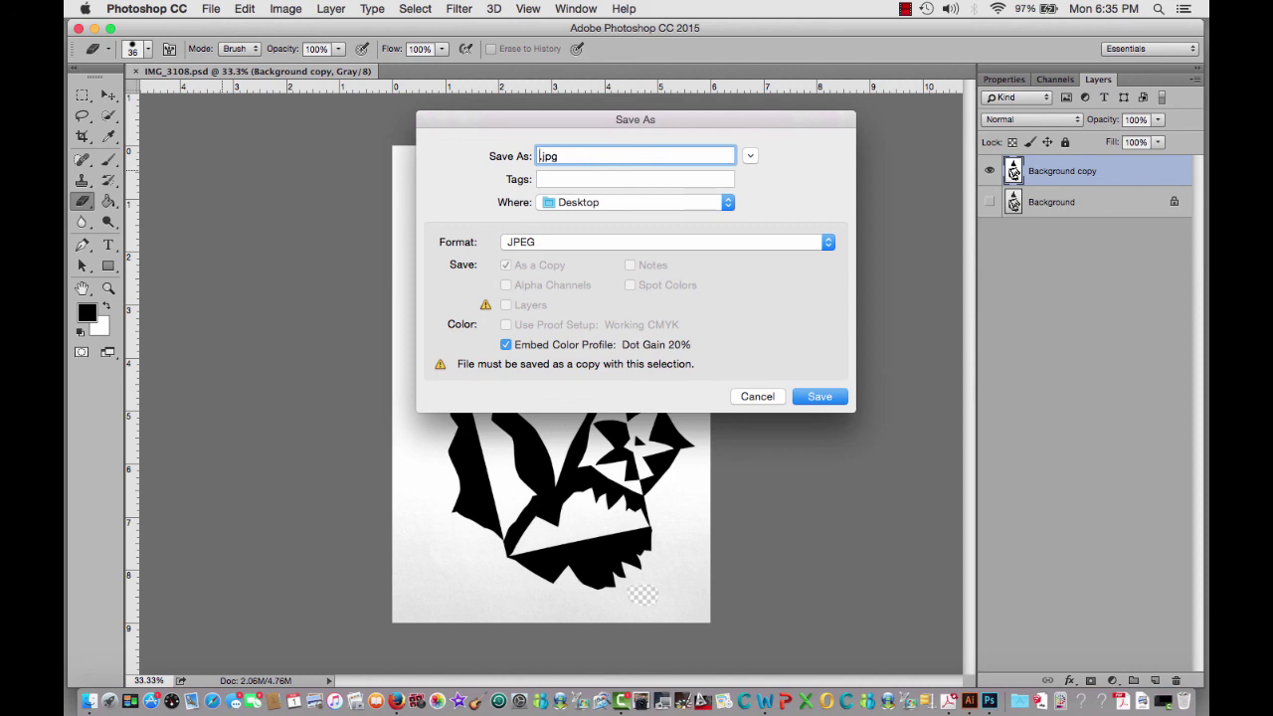
type("symm_1")
left_click(817, 396)
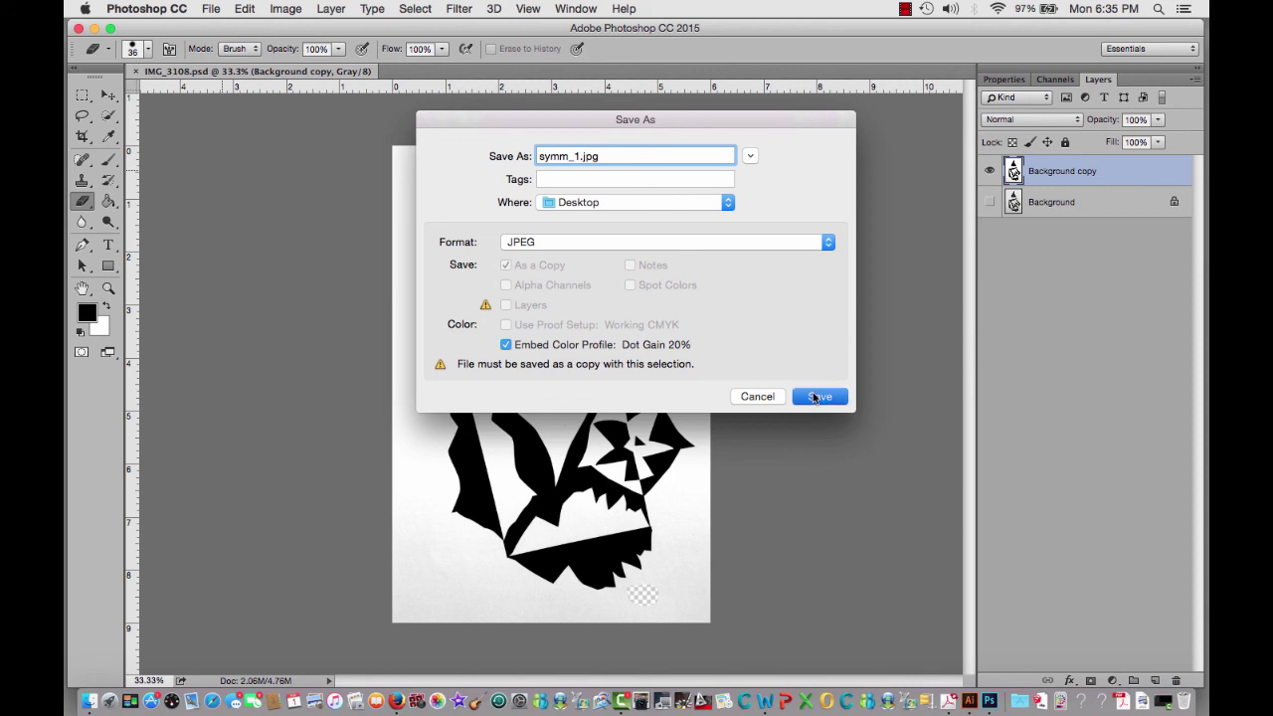
left_click(729, 235)
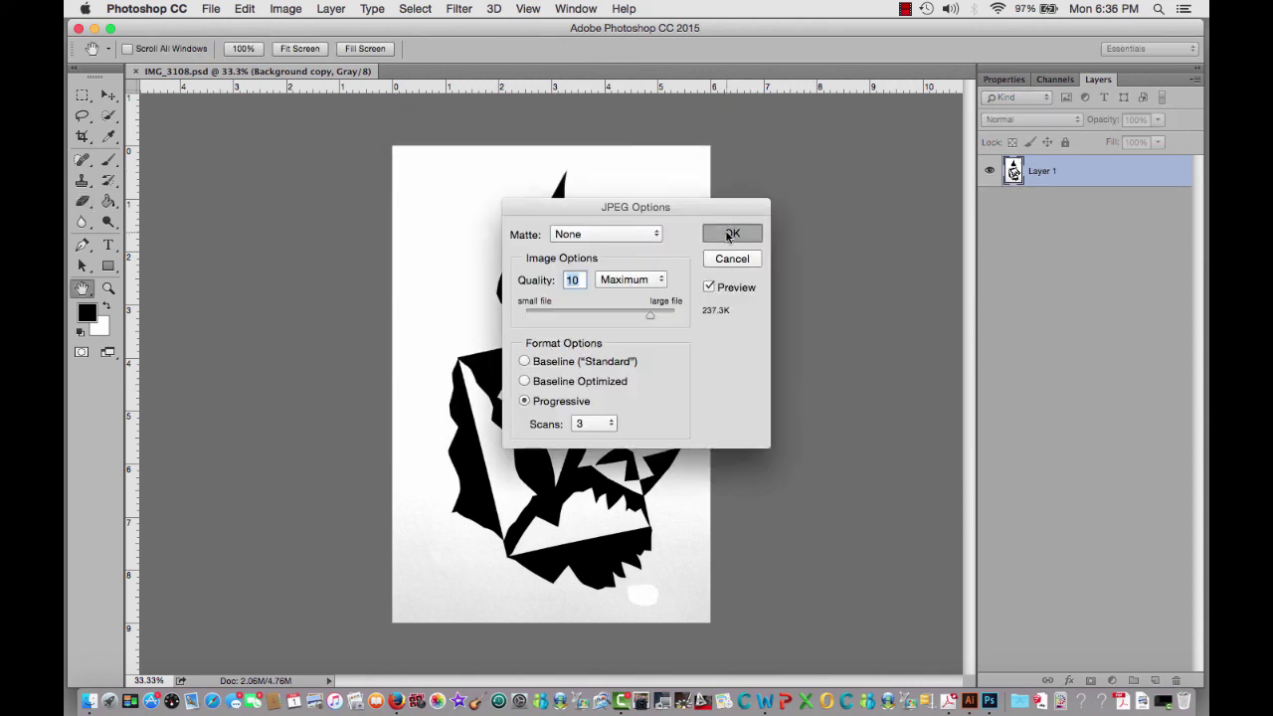